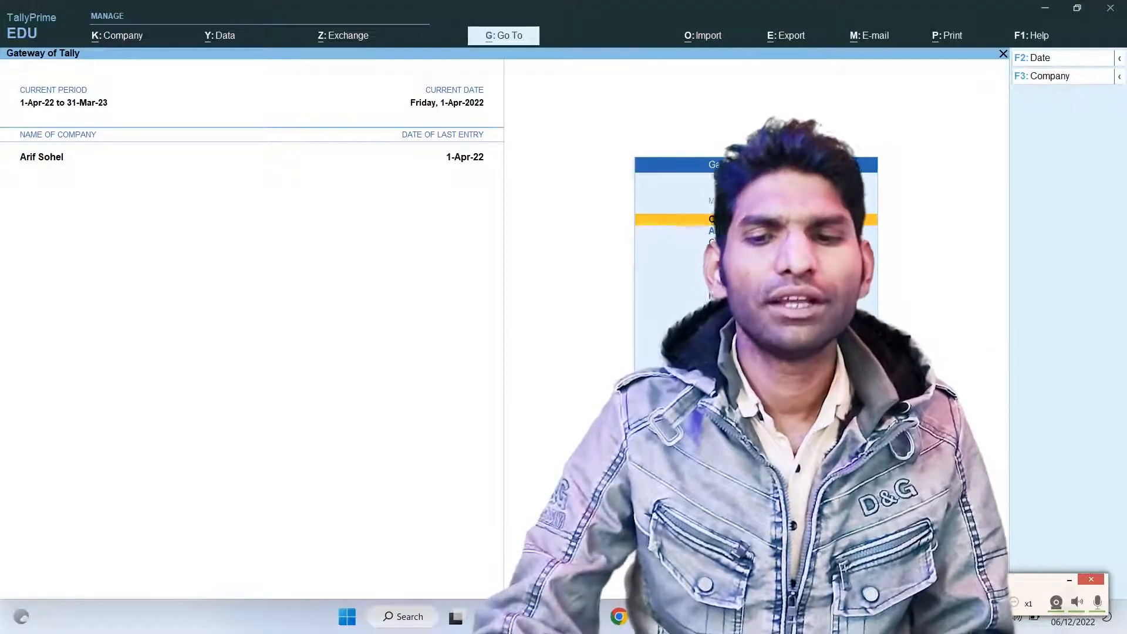
{"action": "left_click", "coordinate": [1072, 580]}
{"action": "key", "text": "alt+Tab"}
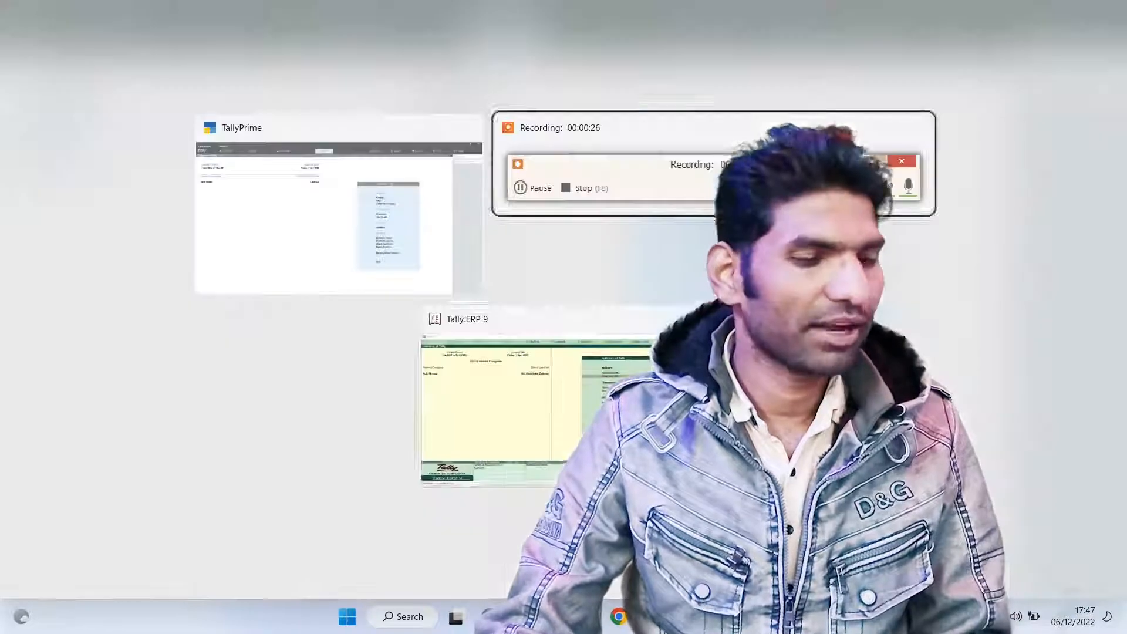
{"action": "key", "text": "alt+Tab"}
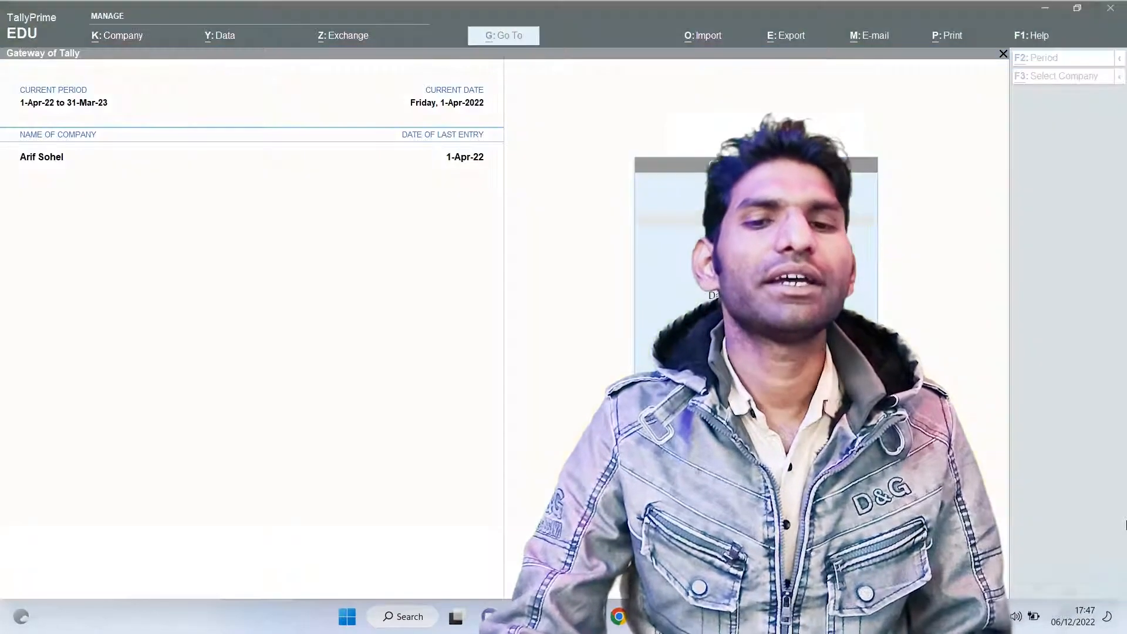
{"action": "key", "text": "alt+Tab"}
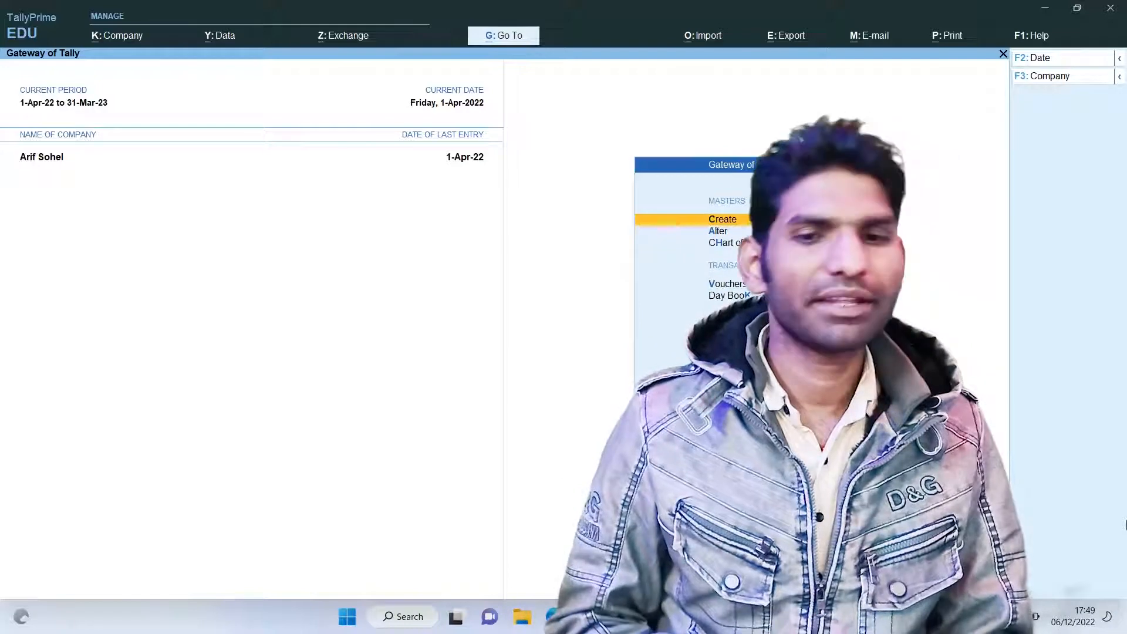
Open master creation in TallyPrime and examine the accounting and inventory masters available for creation.
{"action": "key", "text": "Return"}
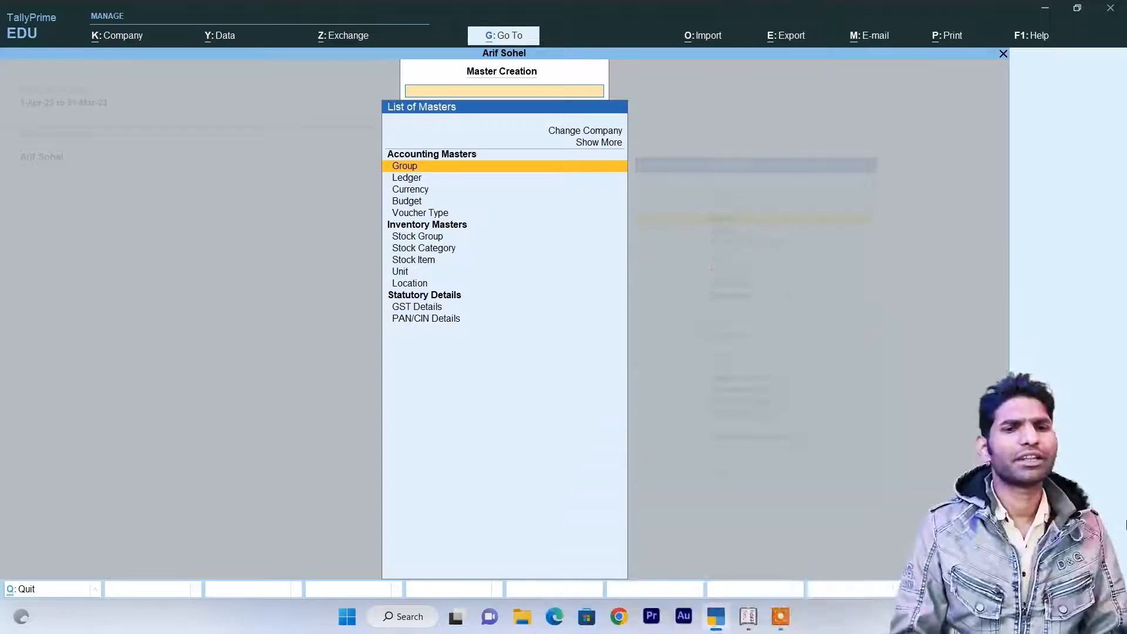
{"action": "key", "text": "Down"}
{"action": "key", "text": "Down"}
{"action": "key", "text": "Down"}
{"action": "key", "text": "Down"}
{"action": "key", "text": "Down"}
{"action": "key", "text": "Down"}
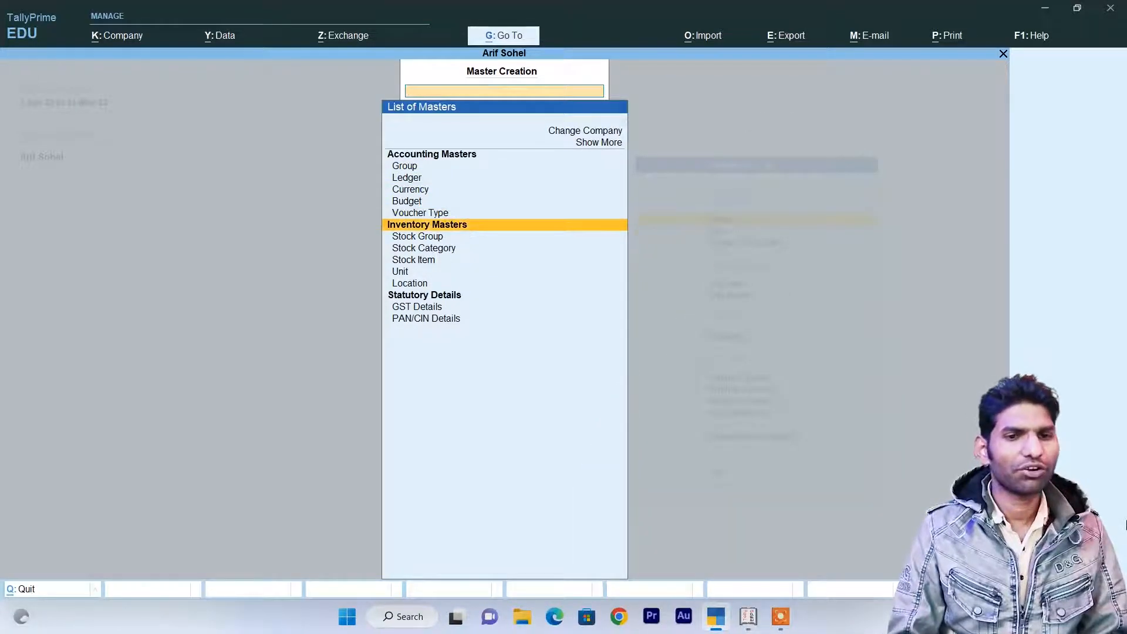
{"action": "key", "text": "Down"}
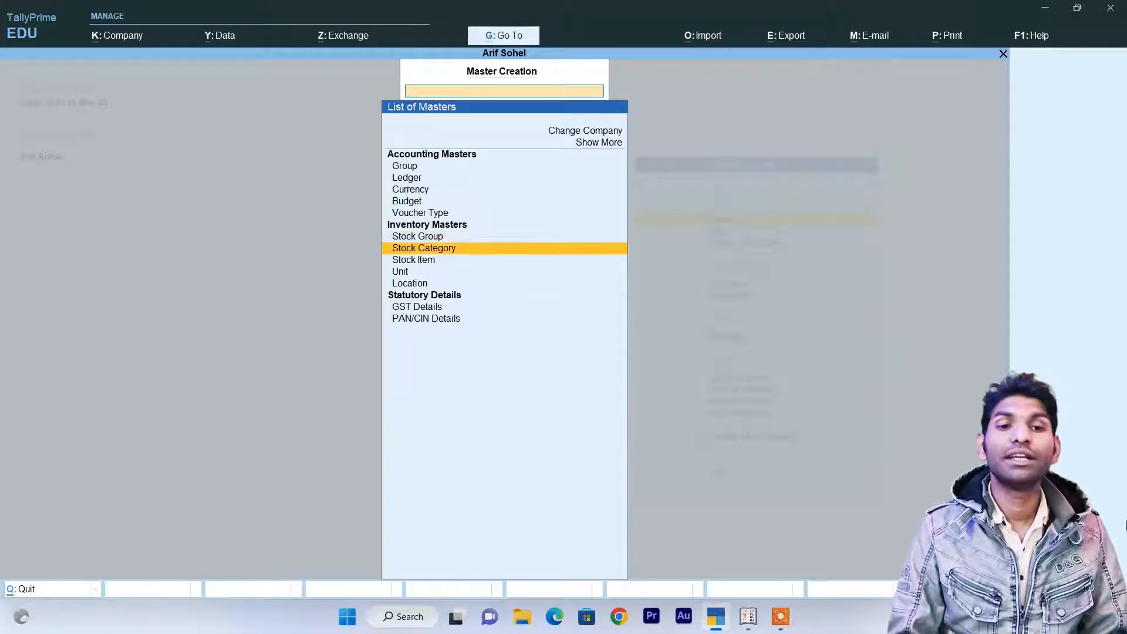
{"action": "key", "text": "Down"}
{"action": "key", "text": "Down"}
{"action": "key", "text": "Down"}
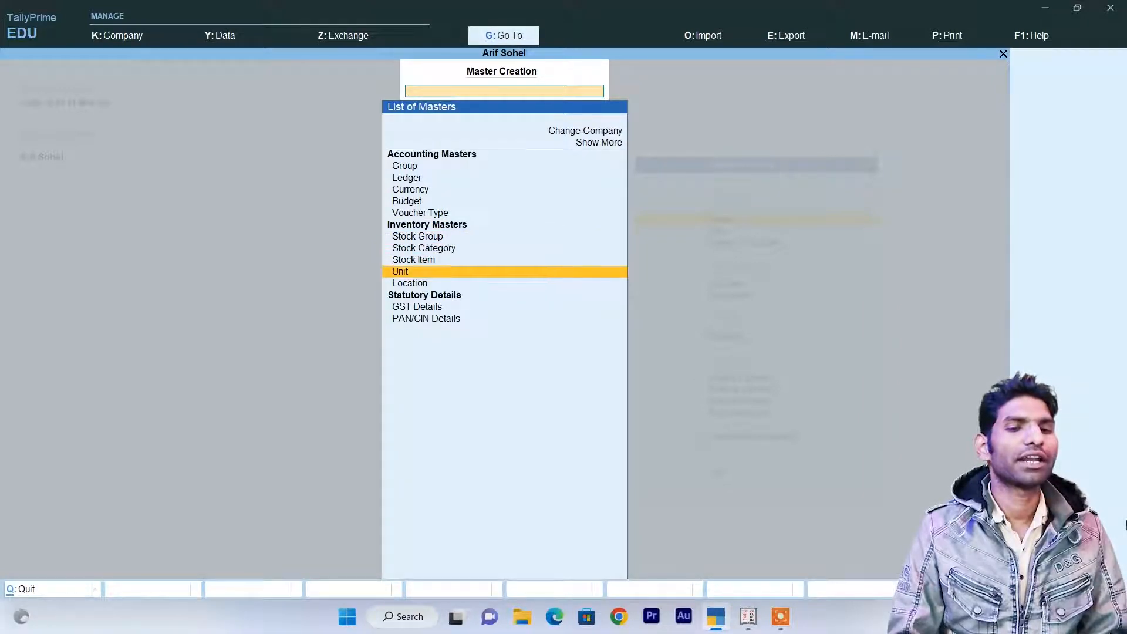
Expand the list of masters to show more types and look through it for price level options.
{"action": "key", "text": "Up"}
{"action": "key", "text": "Up"}
{"action": "key", "text": "Up"}
{"action": "key", "text": "Up"}
{"action": "key", "text": "Up"}
{"action": "key", "text": "Up"}
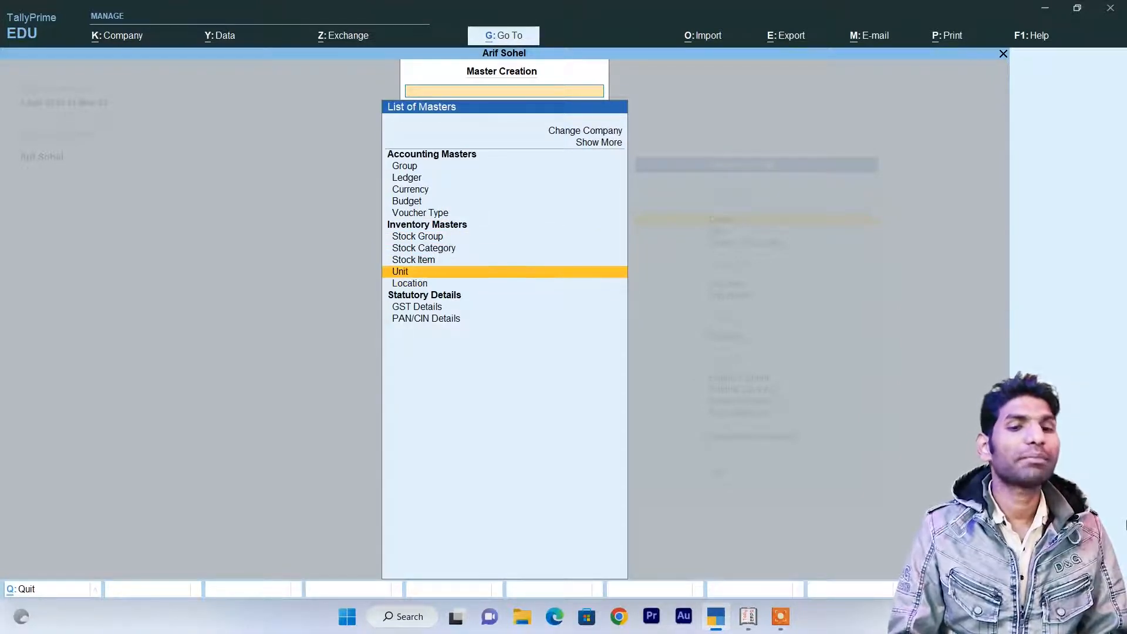
{"action": "key", "text": "Up"}
{"action": "key", "text": "Up"}
{"action": "key", "text": "Up"}
{"action": "key", "text": "Up"}
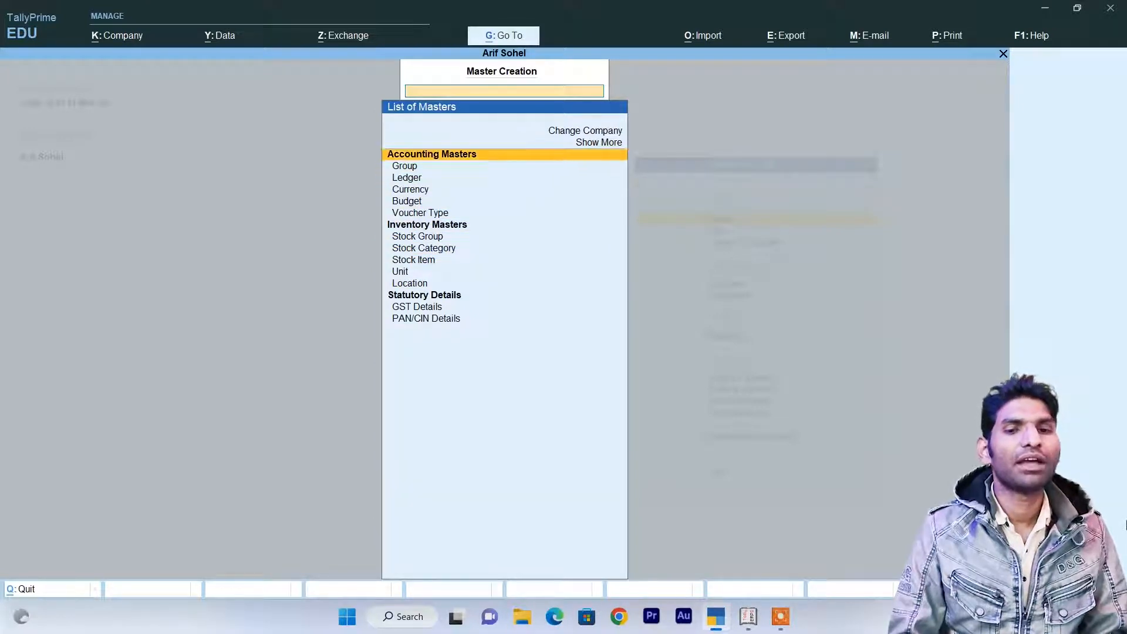
{"action": "key", "text": "Return"}
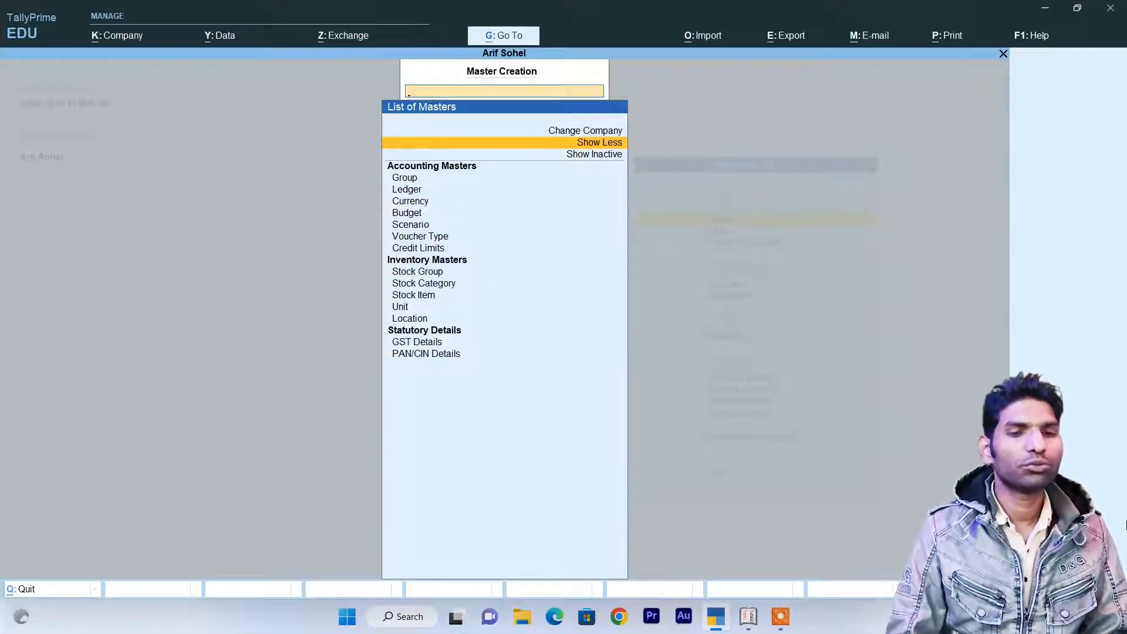
{"action": "key", "text": "Down"}
{"action": "key", "text": "Down"}
{"action": "key", "text": "Down"}
{"action": "key", "text": "Down"}
{"action": "key", "text": "Down"}
{"action": "key", "text": "Down"}
{"action": "key", "text": "Down"}
{"action": "key", "text": "Down"}
{"action": "key", "text": "Down"}
{"action": "key", "text": "Down"}
{"action": "key", "text": "Down"}
{"action": "key", "text": "Down"}
Show the inactive masters as well and examine the price levels and price list entries under Inventory Masters.
{"action": "key", "text": "Up"}
{"action": "key", "text": "Up"}
{"action": "key", "text": "Up"}
{"action": "key", "text": "Up"}
{"action": "key", "text": "Up"}
{"action": "key", "text": "Up"}
{"action": "key", "text": "Up"}
{"action": "key", "text": "Up"}
{"action": "key", "text": "Up"}
{"action": "key", "text": "Up"}
{"action": "key", "text": "Up"}
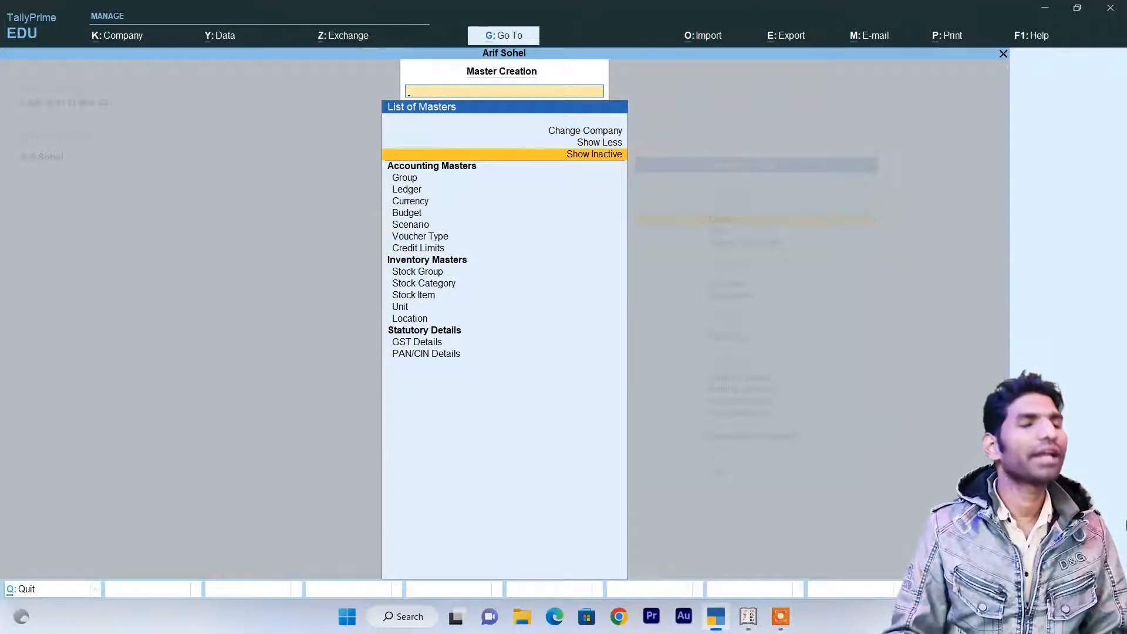
{"action": "key", "text": "Return"}
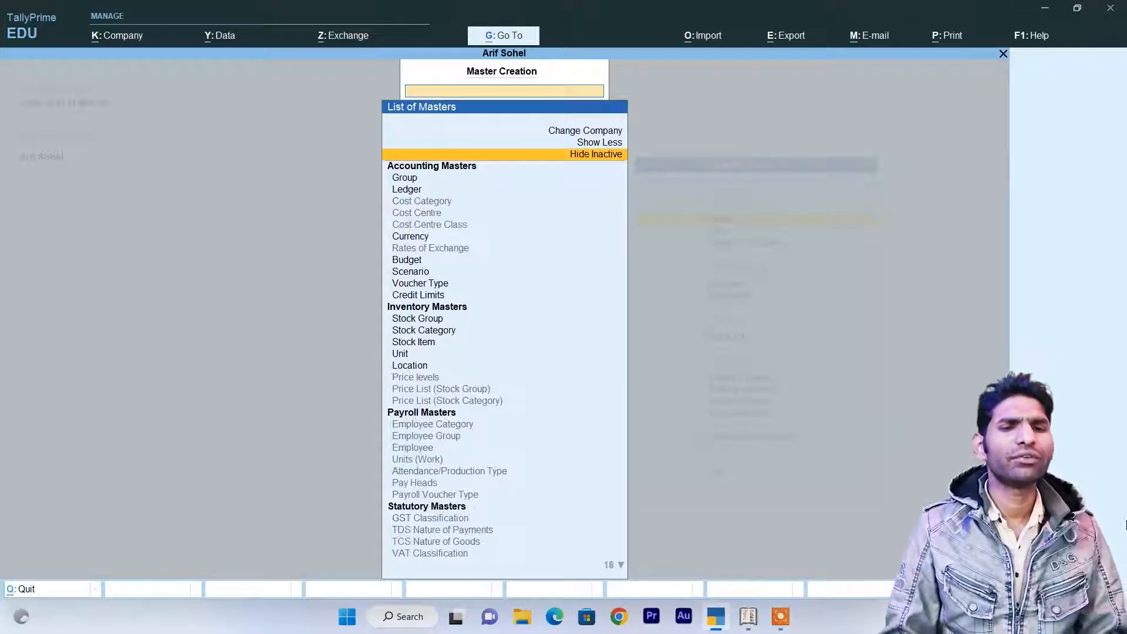
{"action": "key", "text": "Down"}
{"action": "key", "text": "Down"}
{"action": "key", "text": "Down"}
{"action": "key", "text": "Down"}
{"action": "key", "text": "Down"}
{"action": "key", "text": "Down"}
{"action": "key", "text": "Down"}
{"action": "key", "text": "Down"}
{"action": "key", "text": "Down"}
{"action": "key", "text": "Down"}
{"action": "key", "text": "Down"}
{"action": "key", "text": "Down"}
{"action": "key", "text": "Down"}
{"action": "key", "text": "Down"}
{"action": "key", "text": "Down"}
{"action": "key", "text": "Down"}
{"action": "key", "text": "Down"}
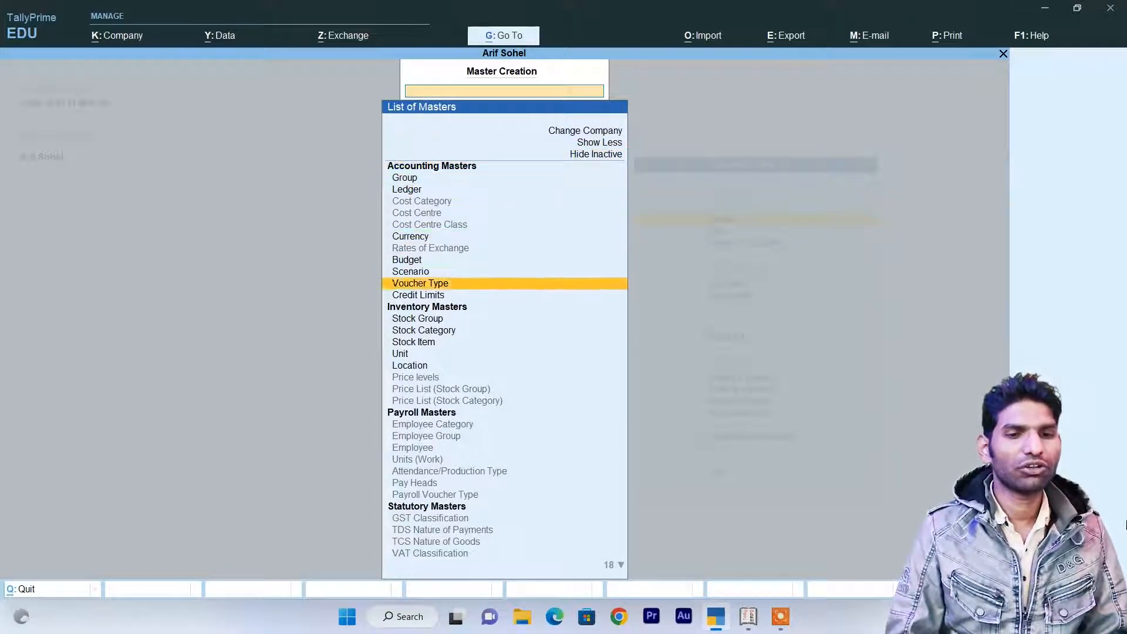
{"action": "key", "text": "Down"}
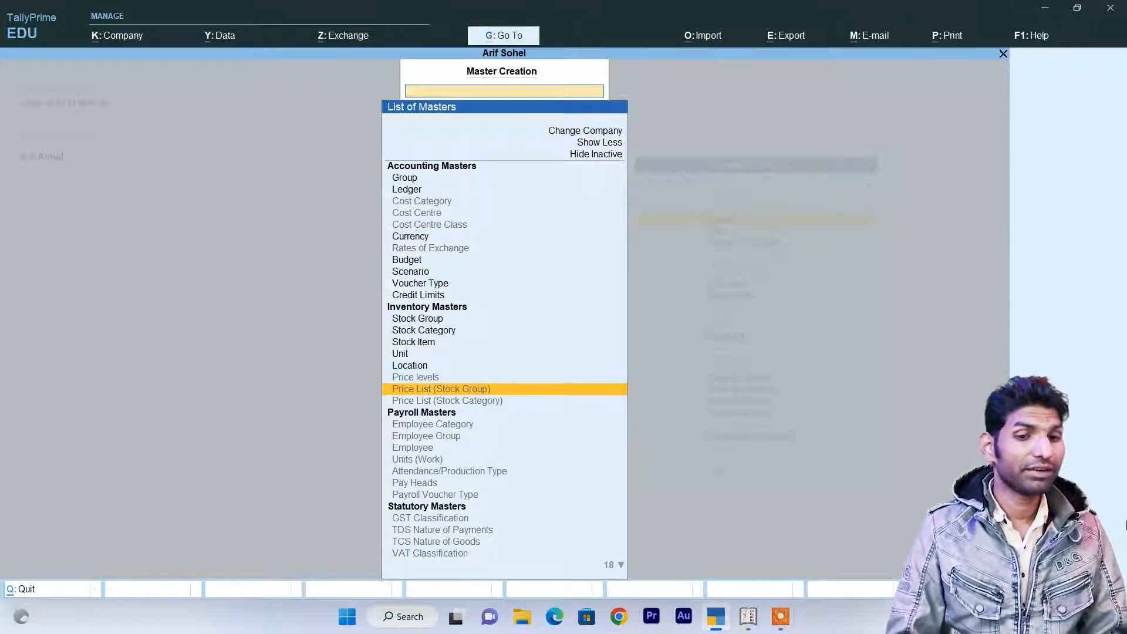
{"action": "key", "text": "Down"}
{"action": "key", "text": "Up"}
{"action": "key", "text": "Up"}
{"action": "key", "text": "Up"}
{"action": "key", "text": "Up"}
{"action": "key", "text": "Up"}
{"action": "key", "text": "Down"}
{"action": "key", "text": "Down"}
{"action": "key", "text": "Down"}
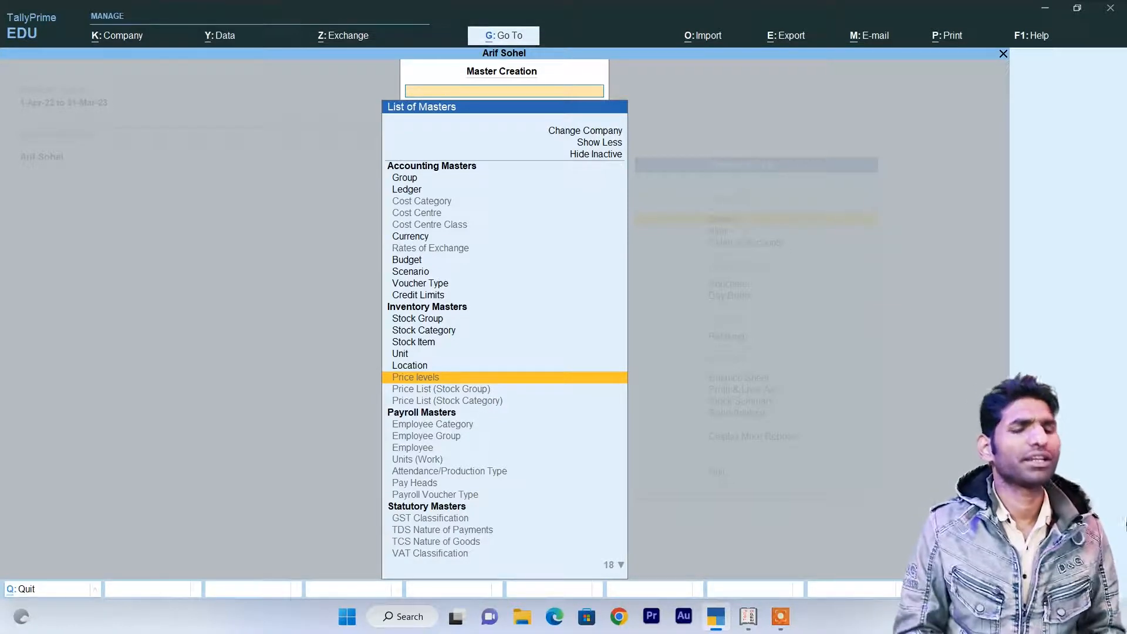
Switch to Tally.ERP 9 and examine the Inventory Info options for a price list entry.
{"action": "key", "text": "alt+Tab"}
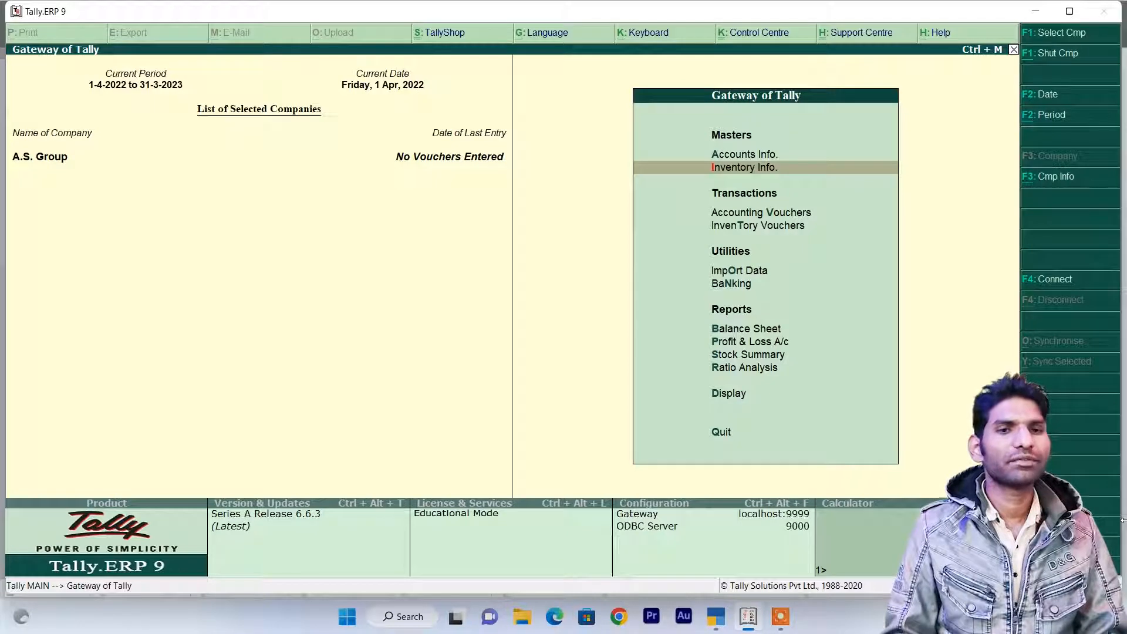
{"action": "key", "text": "Return"}
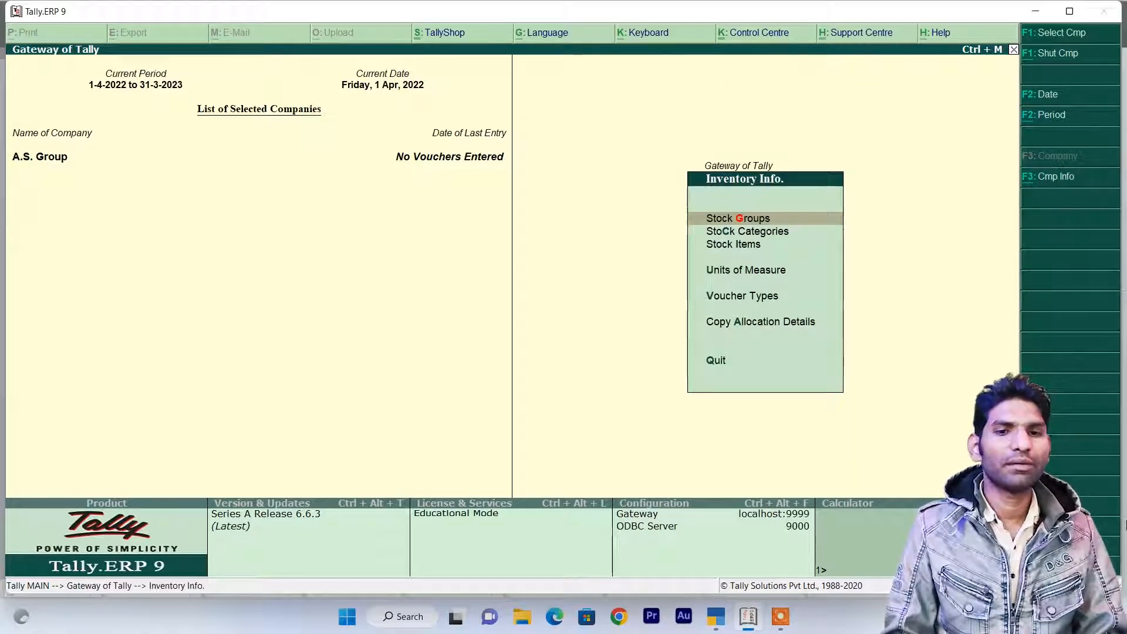
{"action": "key", "text": "Down"}
{"action": "key", "text": "Down"}
{"action": "key", "text": "Down"}
{"action": "key", "text": "Down"}
{"action": "key", "text": "Down"}
{"action": "key", "text": "Down"}
{"action": "key", "text": "Down"}
{"action": "key", "text": "Down"}
{"action": "key", "text": "Down"}
{"action": "key", "text": "Down"}
{"action": "key", "text": "Down"}
{"action": "key", "text": "Up"}
{"action": "key", "text": "Escape"}
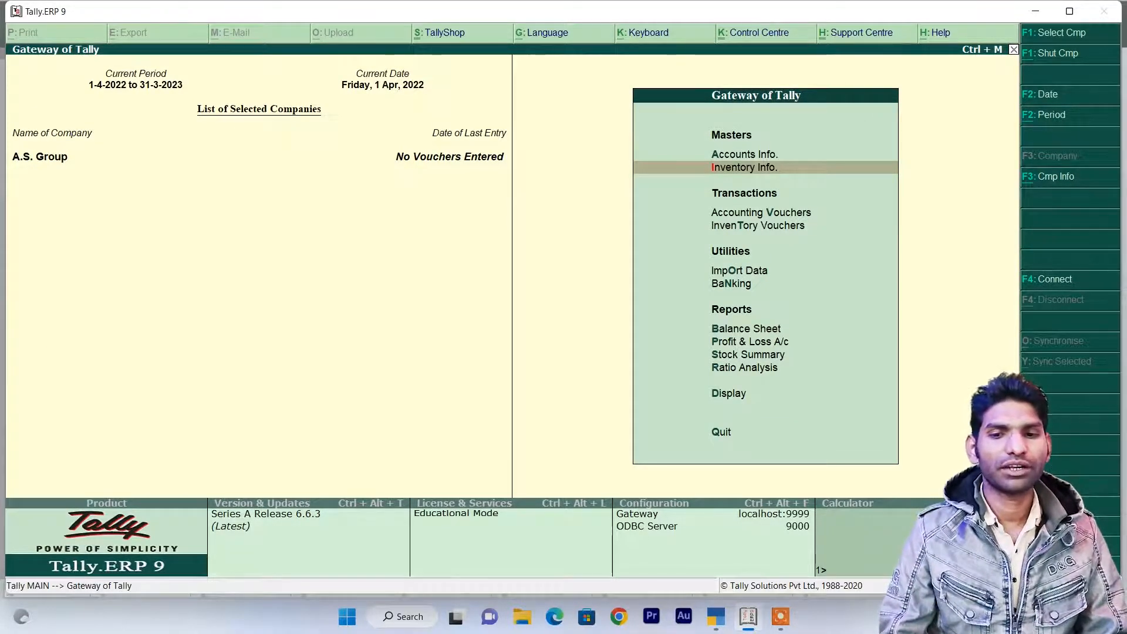
Set "Use multiple price levels" to Yes in the company's Inventory Features.
{"action": "key", "text": "F11"}
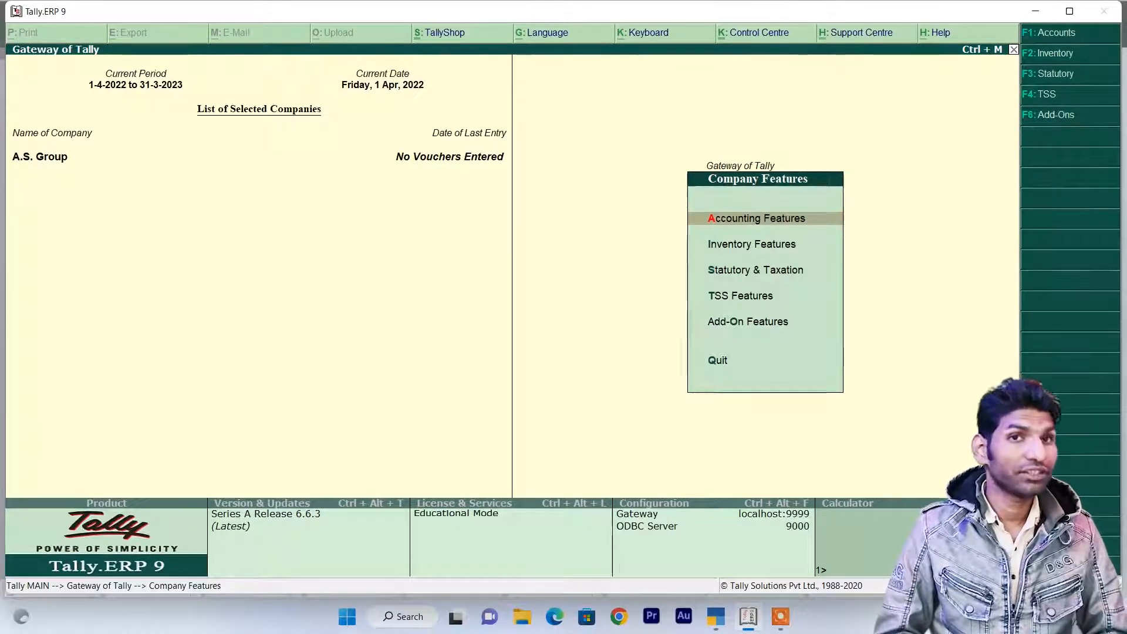
{"action": "key", "text": "Down"}
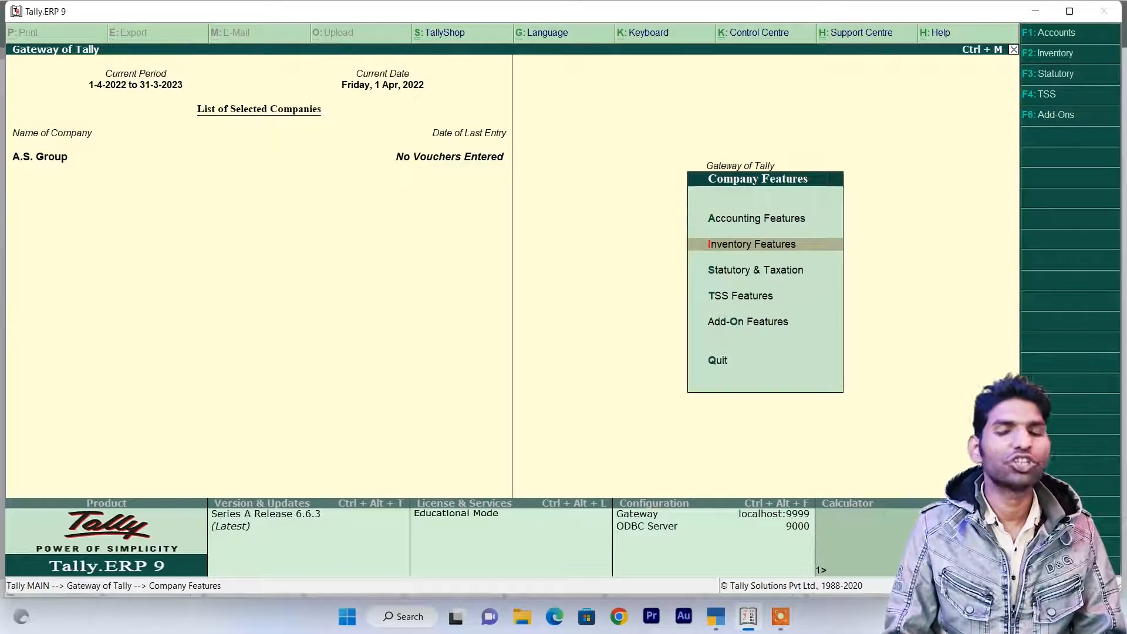
{"action": "key", "text": "Return"}
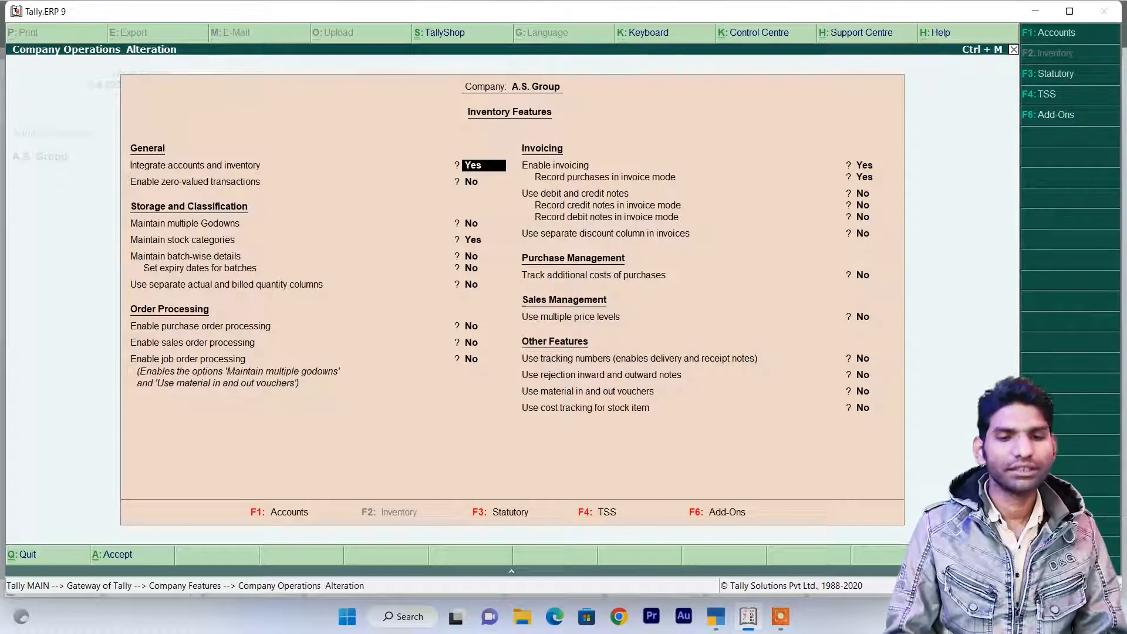
{"action": "key", "text": "Return"}
{"action": "key", "text": "Return"}
{"action": "key", "text": "Return"}
{"action": "key", "text": "Return"}
{"action": "key", "text": "Return"}
{"action": "key", "text": "Return"}
{"action": "key", "text": "Return"}
{"action": "key", "text": "Return"}
{"action": "key", "text": "Return"}
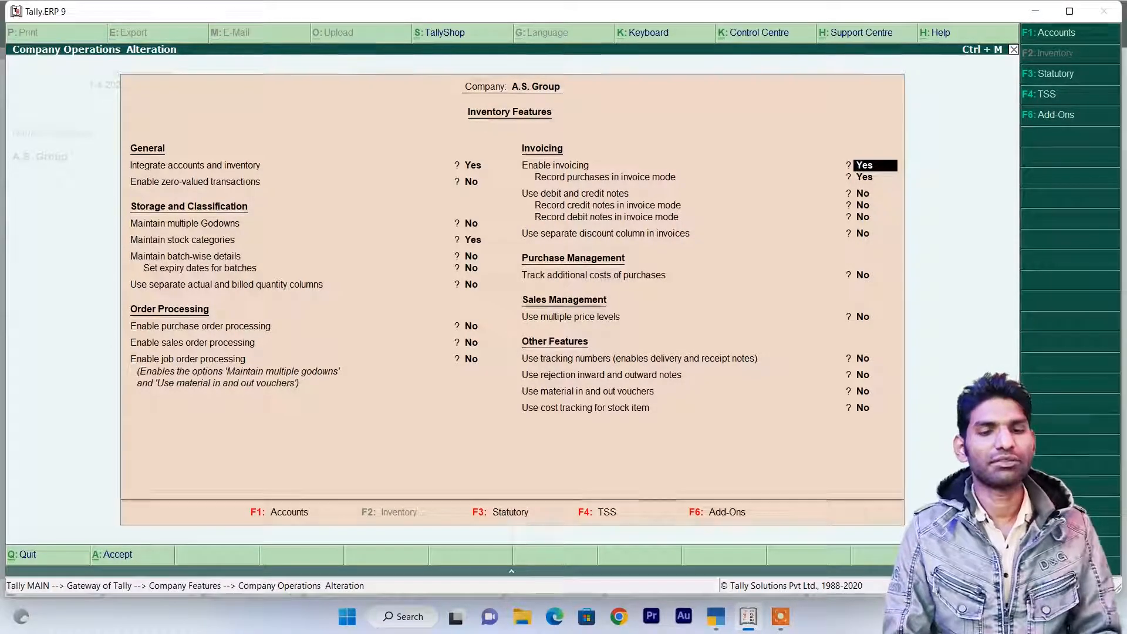
{"action": "key", "text": "Return"}
{"action": "key", "text": "Return"}
{"action": "key", "text": "Return"}
{"action": "key", "text": "Return"}
{"action": "key", "text": "Return"}
{"action": "key", "text": "Return"}
{"action": "key", "text": "Up"}
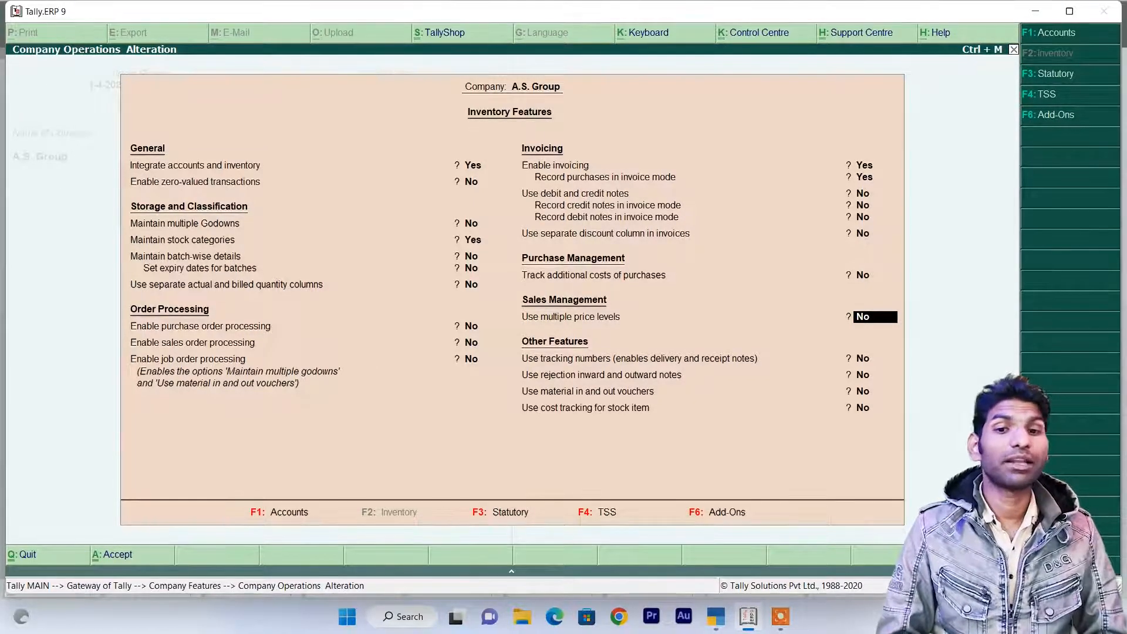
{"action": "type", "text": "y"}
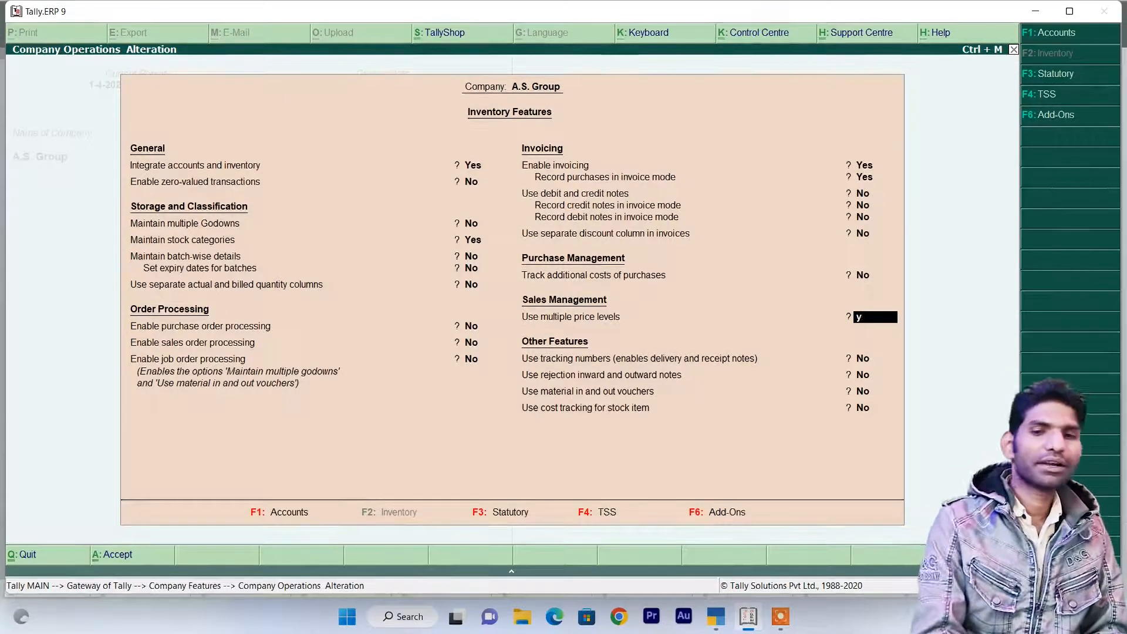
{"action": "key", "text": "Return"}
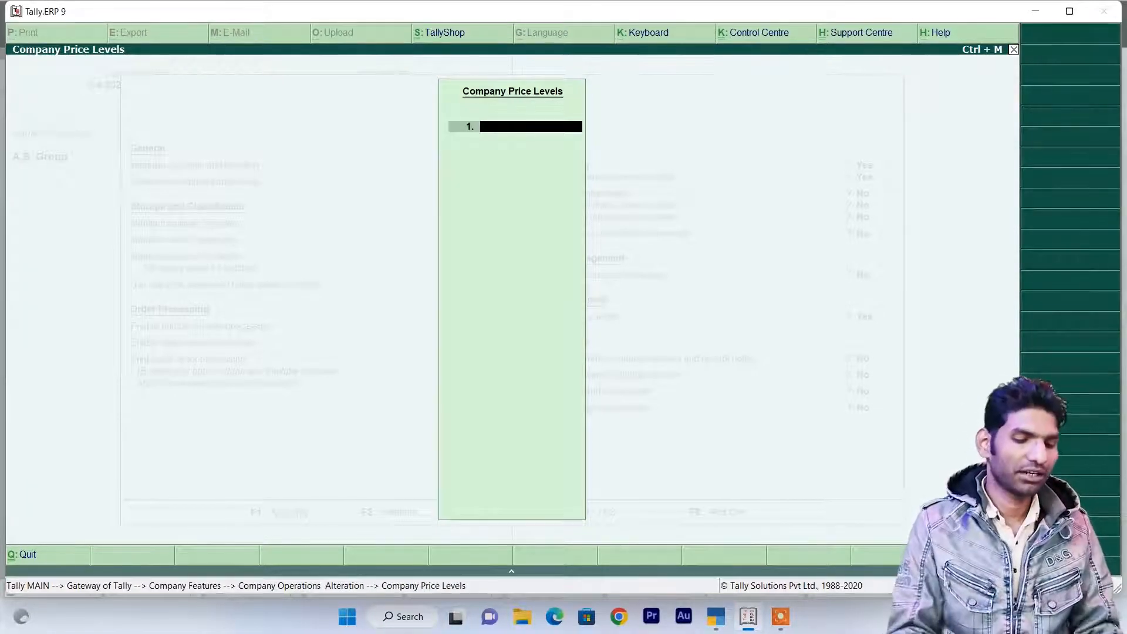
Define the company price levels Dealer, Retailer, DB and Coustomer.
{"action": "type", "text": "Dealer"}
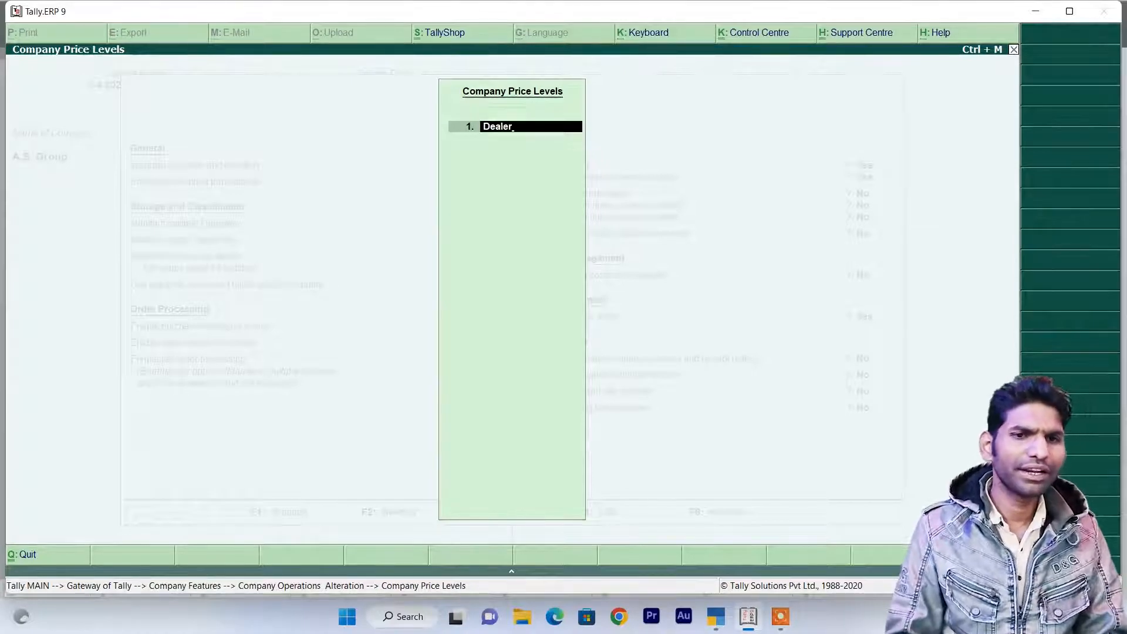
{"action": "key", "text": "Return"}
{"action": "type", "text": "Reta"}
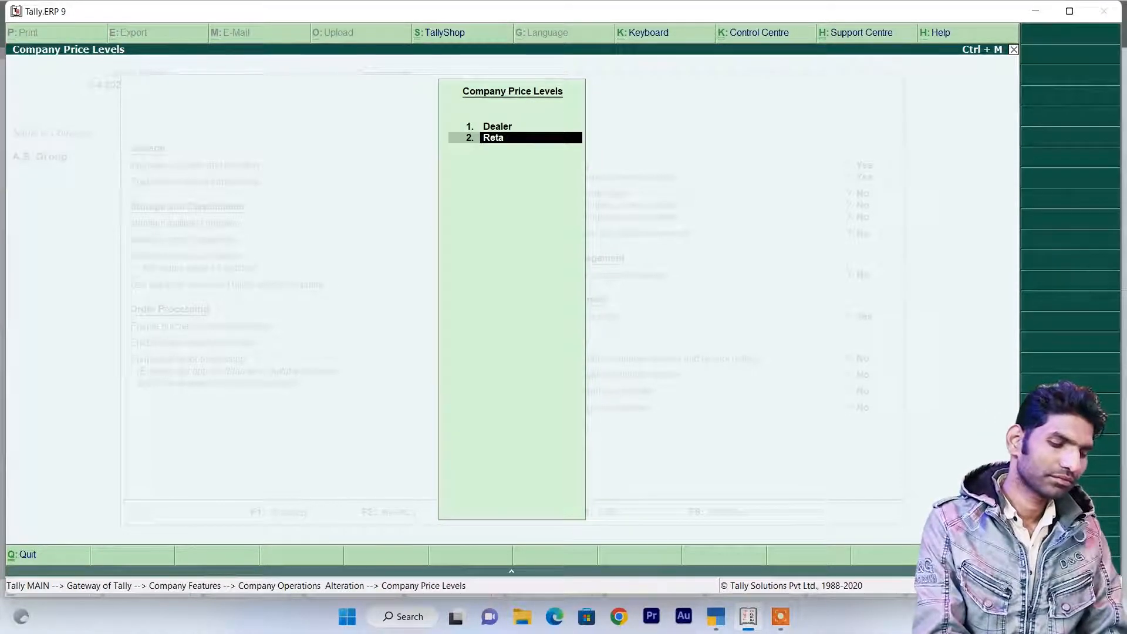
{"action": "type", "text": "iler"}
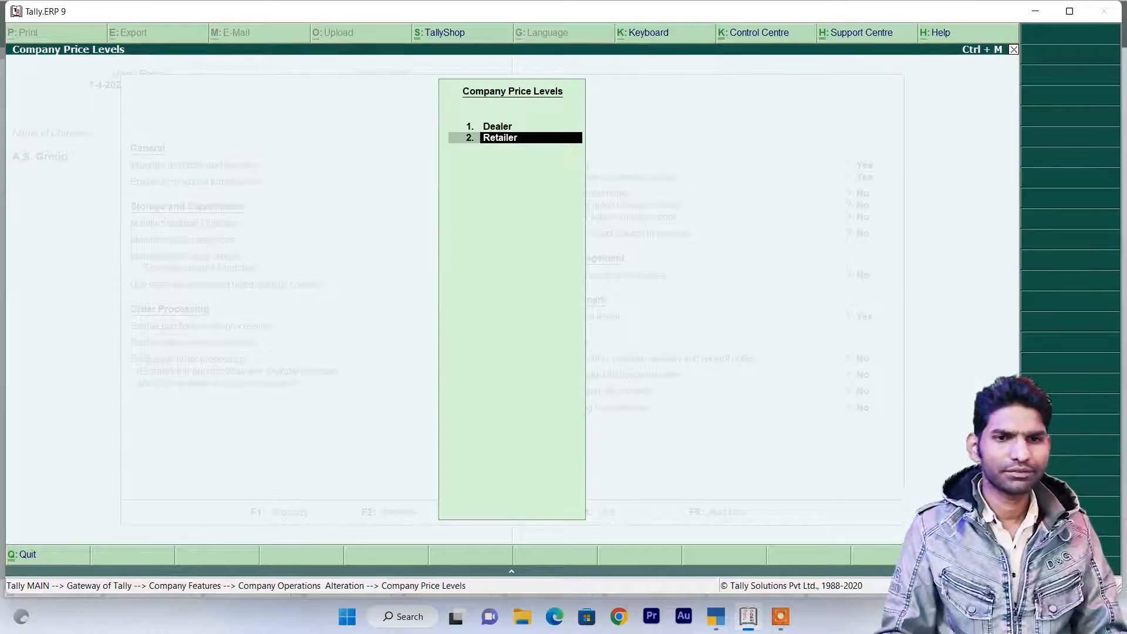
{"action": "key", "text": "Return"}
{"action": "type", "text": "DB"}
{"action": "key", "text": "Return"}
{"action": "type", "text": "C"}
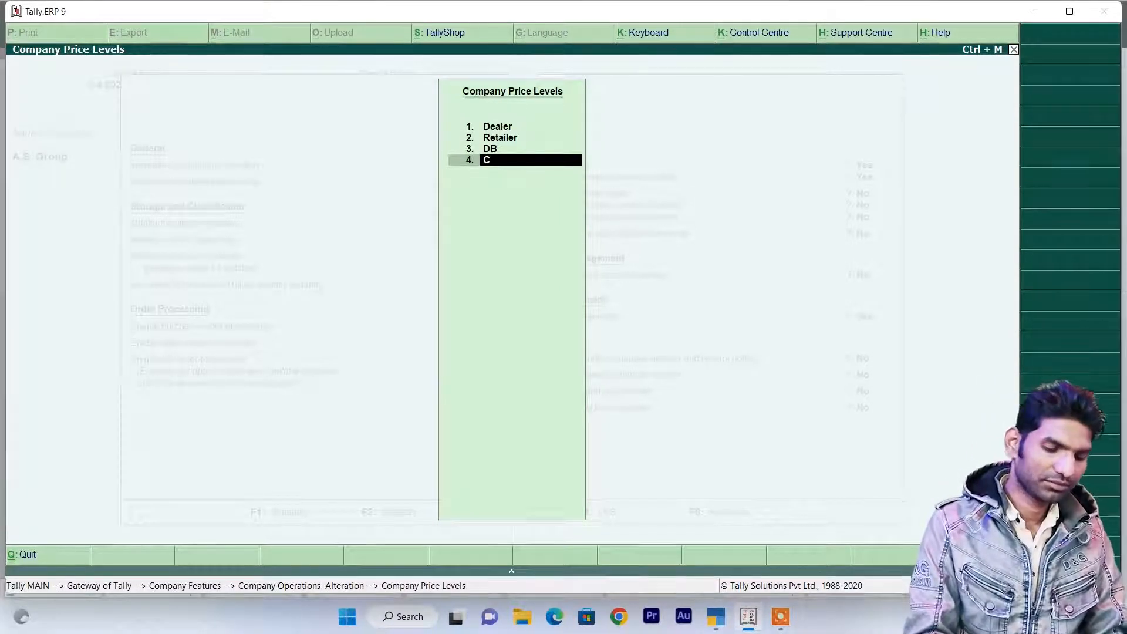
{"action": "type", "text": "oustomer"}
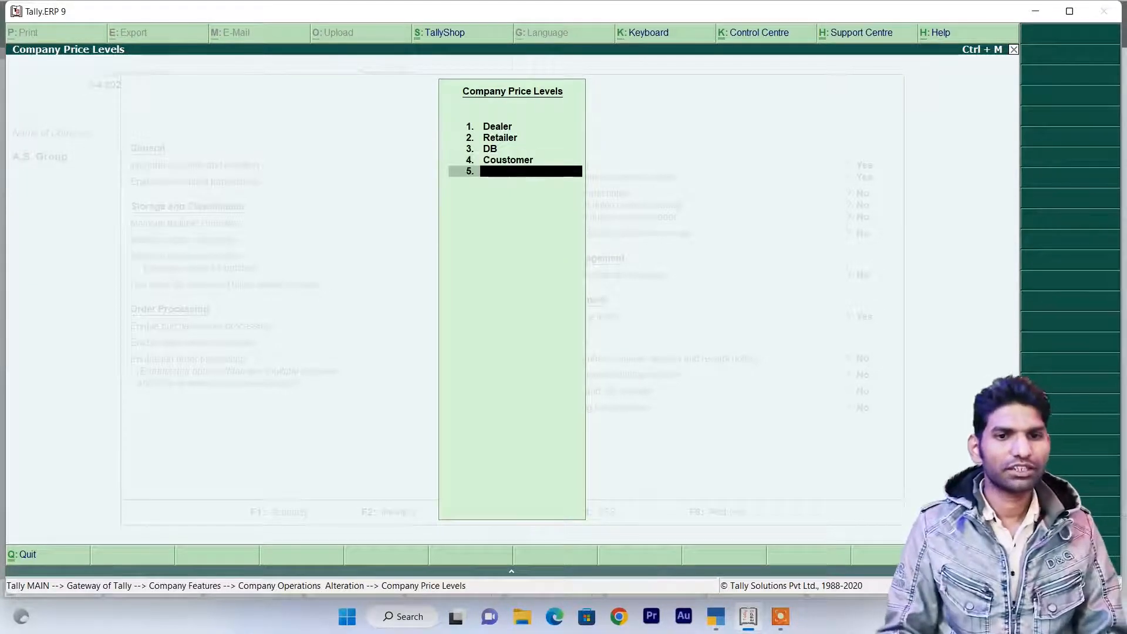
{"action": "key", "text": "Return"}
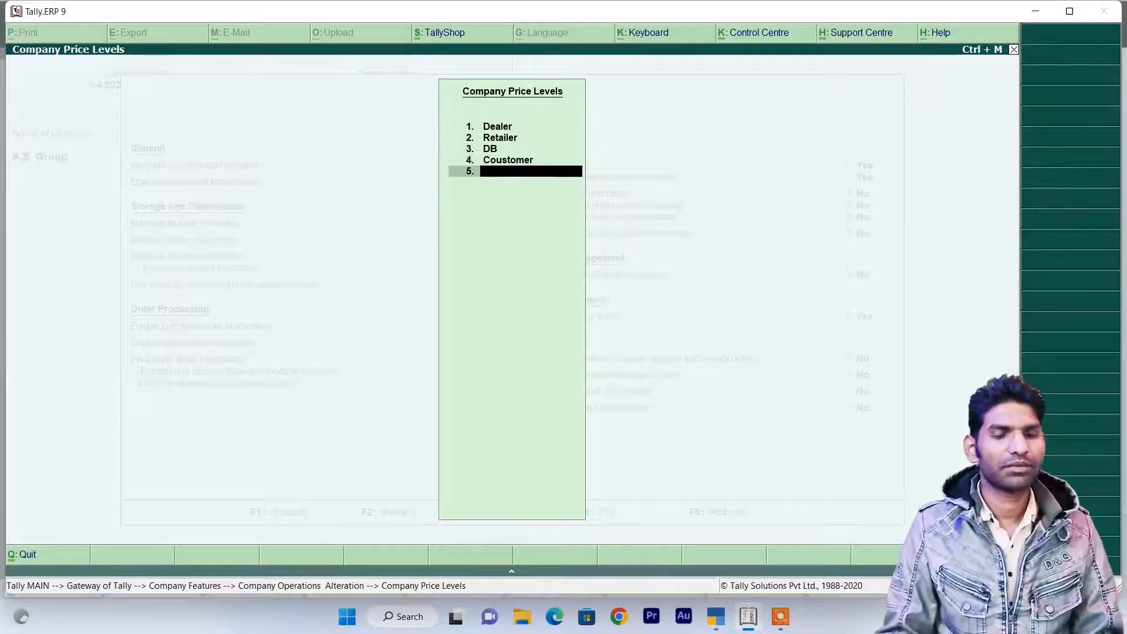
{"action": "key", "text": "Return"}
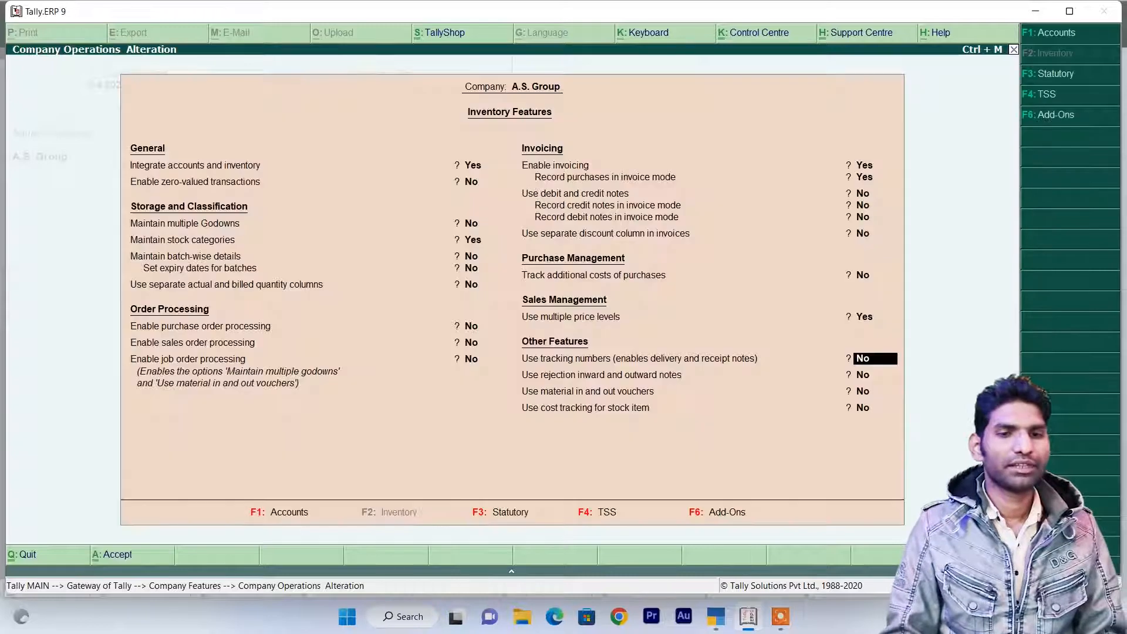
Keep the remaining inventory features as they are, accept the changes and return to the Gateway of Tally.
{"action": "key", "text": "Return"}
{"action": "key", "text": "Return"}
{"action": "key", "text": "Return"}
{"action": "key", "text": "Return"}
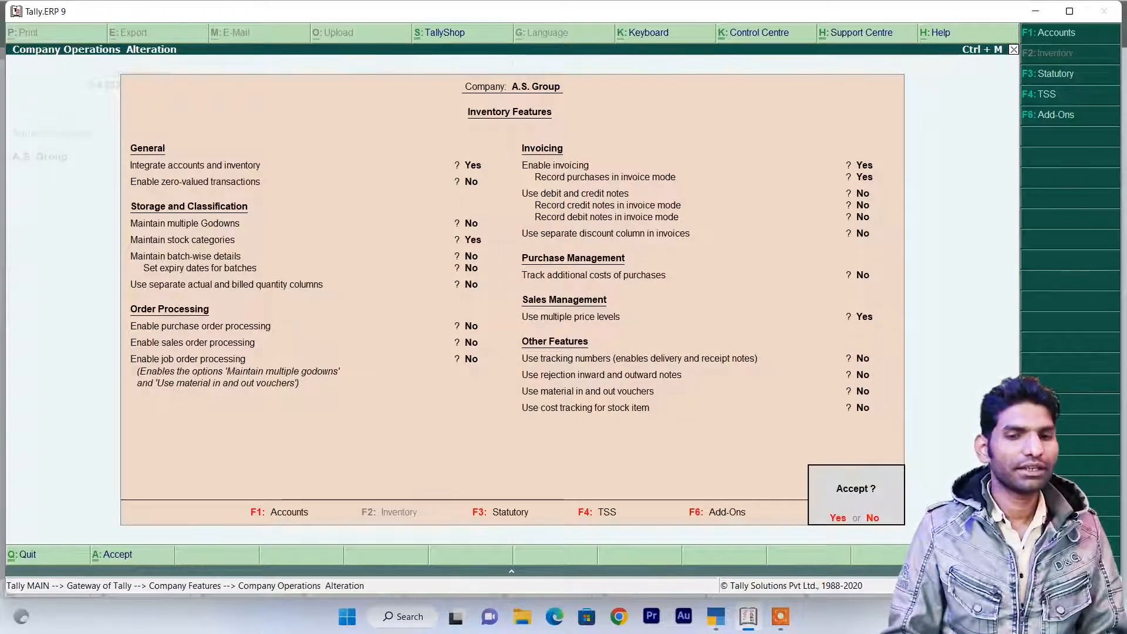
{"action": "key", "text": "Return"}
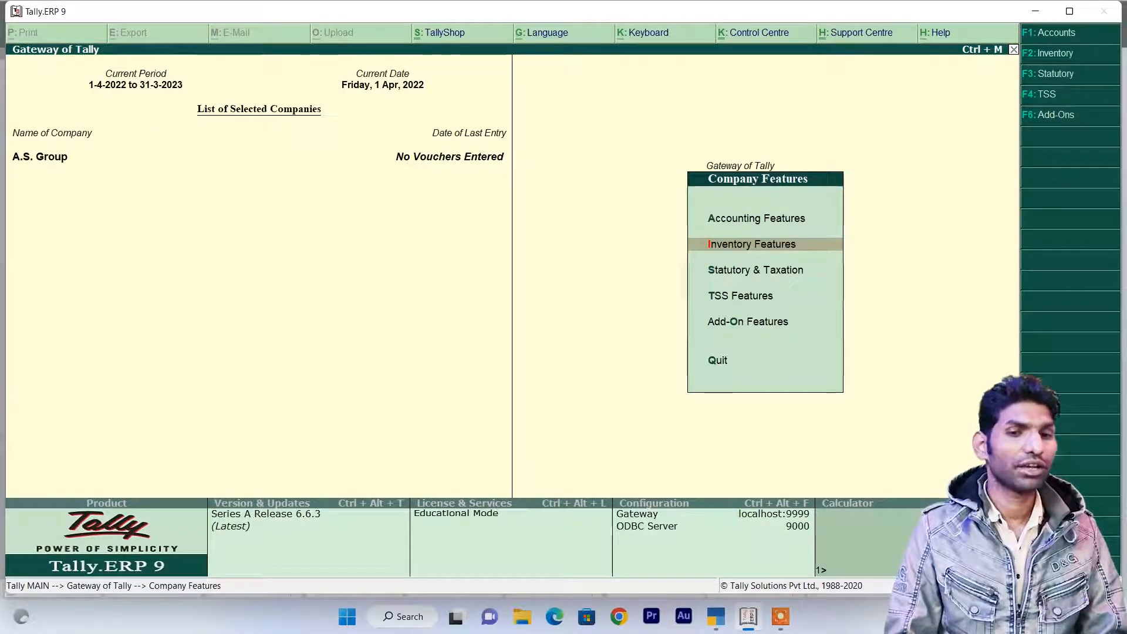
{"action": "key", "text": "Escape"}
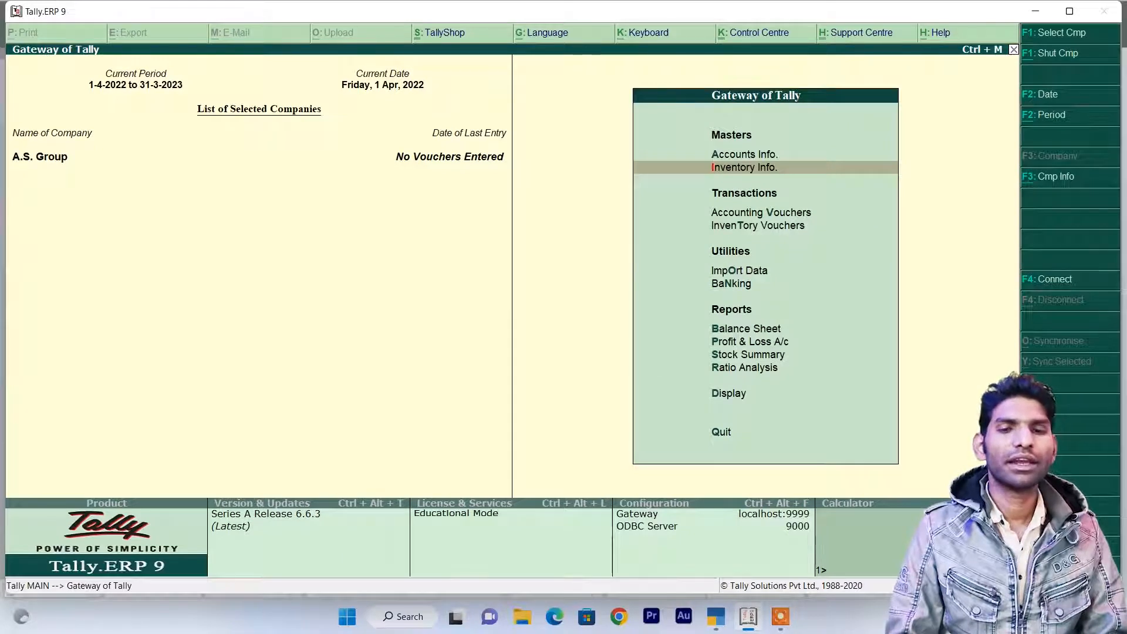
Open the Inventory Info options and examine the Price List entry among the inventory masters.
{"action": "key", "text": "Return"}
{"action": "key", "text": "Down"}
{"action": "key", "text": "Down"}
{"action": "key", "text": "Down"}
{"action": "key", "text": "Down"}
{"action": "key", "text": "Up"}
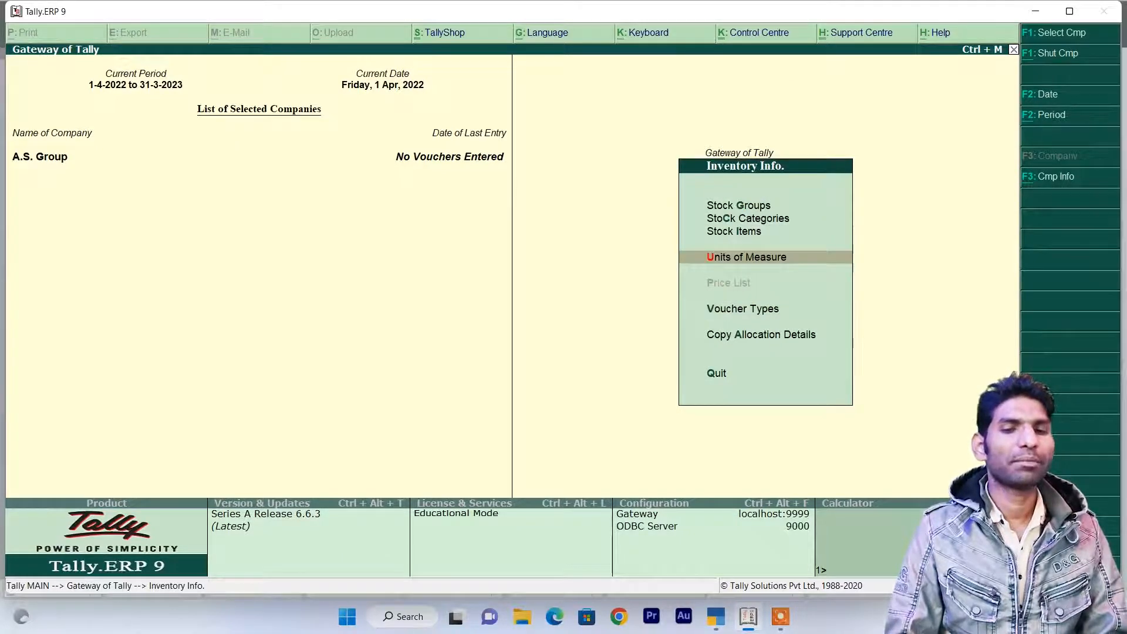
{"action": "key", "text": "Down"}
{"action": "key", "text": "Up"}
{"action": "key", "text": "Down"}
{"action": "key", "text": "Up"}
{"action": "key", "text": "Down"}
{"action": "key", "text": "Up"}
{"action": "key", "text": "Down"}
{"action": "key", "text": "Up"}
{"action": "key", "text": "Up"}
{"action": "key", "text": "Up"}
{"action": "key", "text": "Down"}
{"action": "key", "text": "Down"}
{"action": "key", "text": "Down"}
{"action": "key", "text": "Down"}
{"action": "key", "text": "Up"}
{"action": "key", "text": "Up"}
{"action": "key", "text": "Up"}
{"action": "key", "text": "Up"}
{"action": "key", "text": "Up"}
{"action": "key", "text": "Down"}
{"action": "key", "text": "Down"}
{"action": "key", "text": "Down"}
{"action": "key", "text": "Down"}
{"action": "key", "text": "Down"}
{"action": "key", "text": "Up"}
{"action": "key", "text": "Up"}
{"action": "key", "text": "Up"}
{"action": "key", "text": "Up"}
{"action": "key", "text": "Up"}
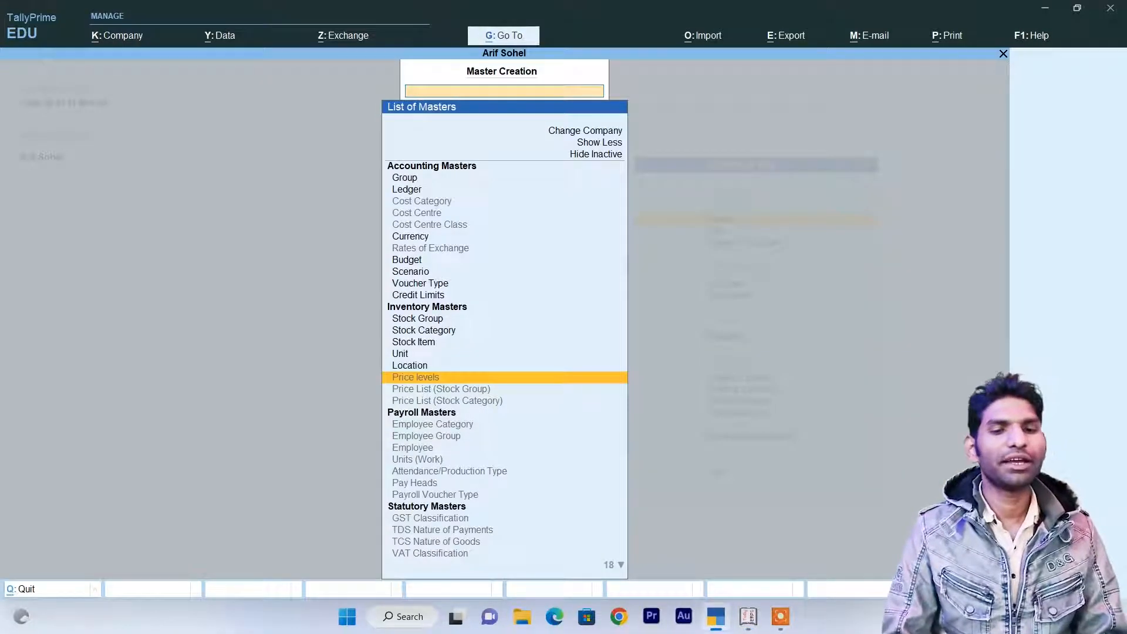
Switch to TallyPrime and examine the masters available for creation for price levels and price lists.
{"action": "key", "text": "Escape"}
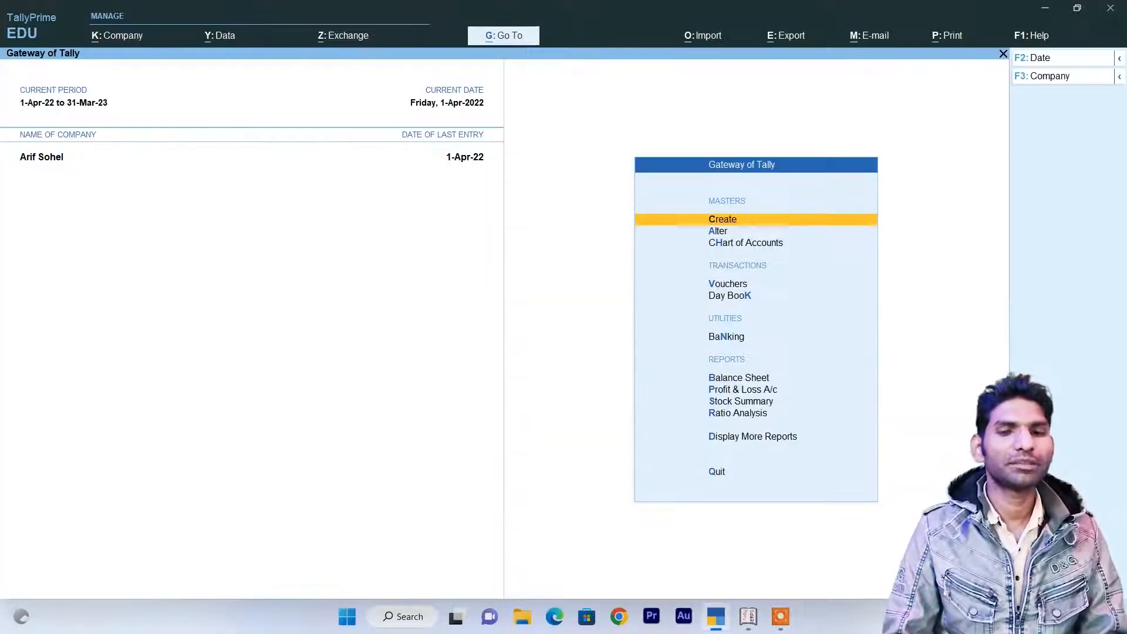
{"action": "key", "text": "Return"}
{"action": "key", "text": "Escape"}
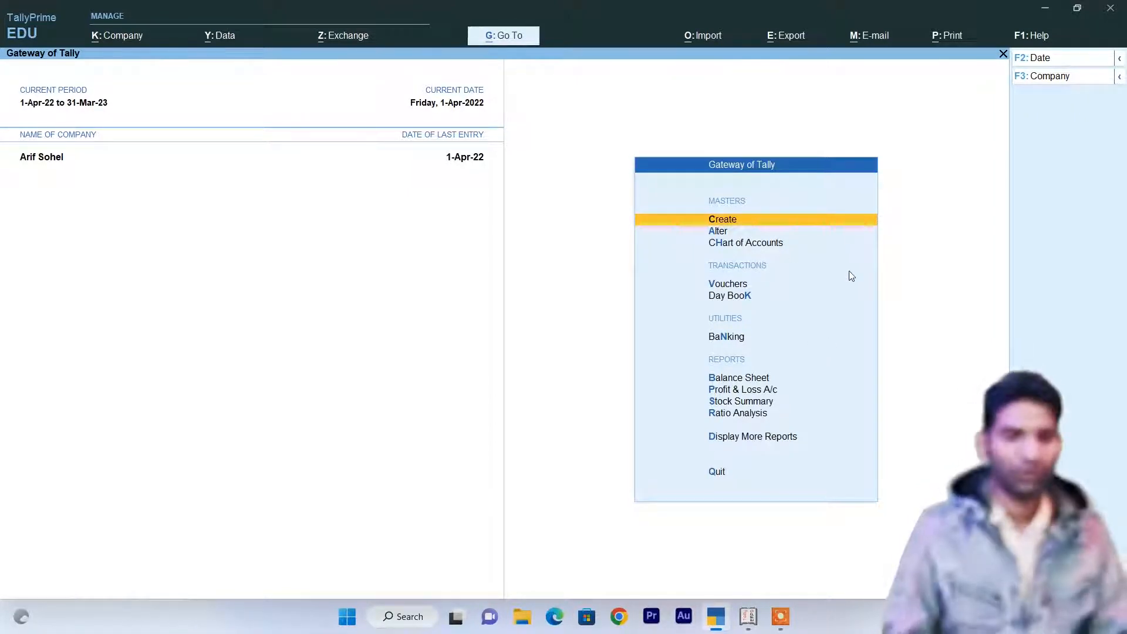
{"action": "key", "text": "Return"}
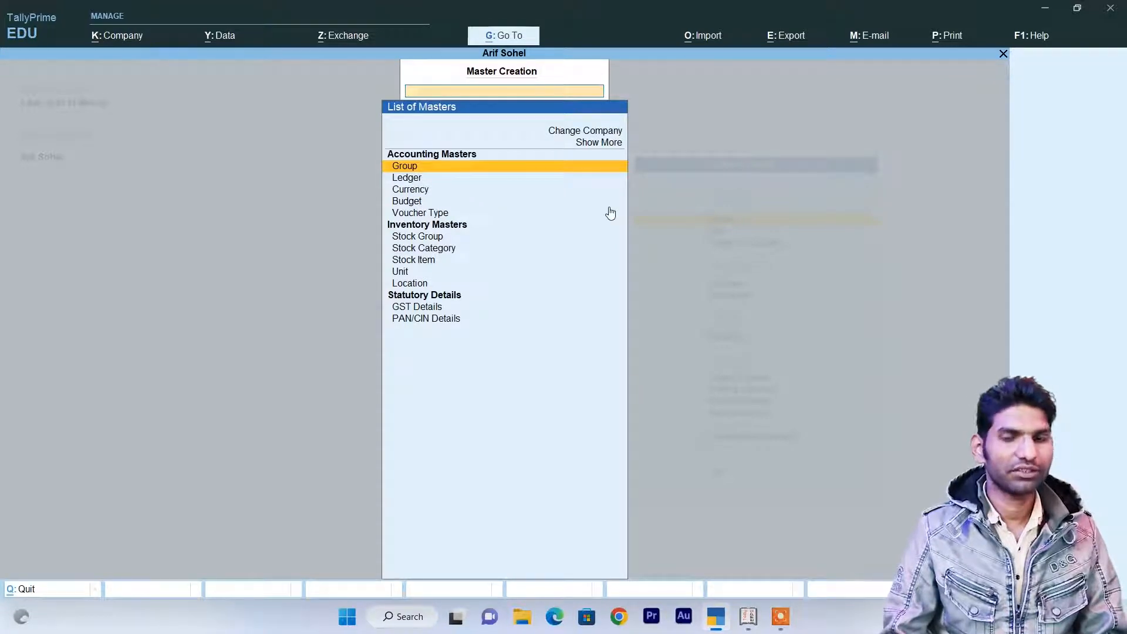
{"action": "key", "text": "Down"}
{"action": "key", "text": "Down"}
{"action": "key", "text": "Down"}
{"action": "key", "text": "Down"}
{"action": "key", "text": "Down"}
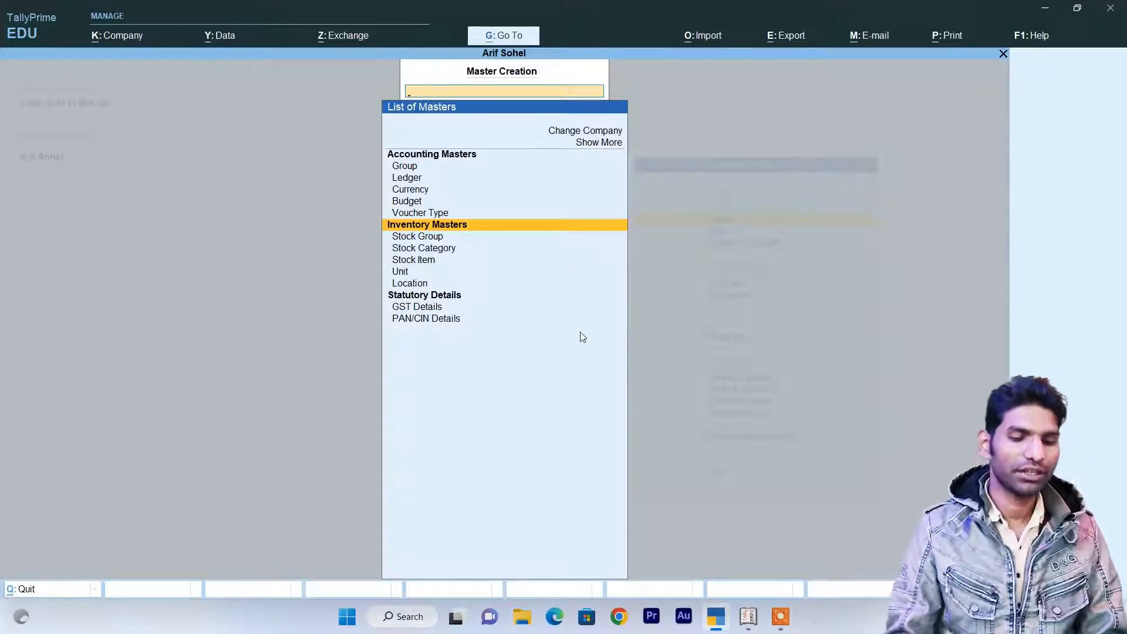
{"action": "key", "text": "Escape"}
Set 'Enable multiple Price Levels' to Yes in the company features and accept the changes.
{"action": "key", "text": "F11"}
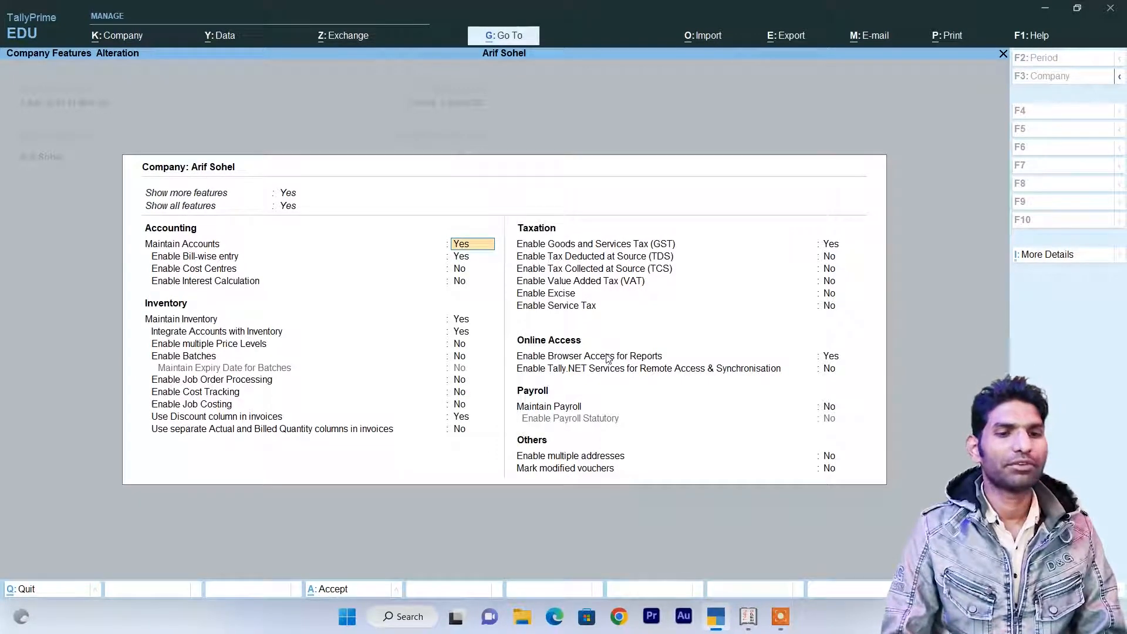
{"action": "key", "text": "Down"}
{"action": "key", "text": "Down"}
{"action": "key", "text": "Down"}
{"action": "key", "text": "Down"}
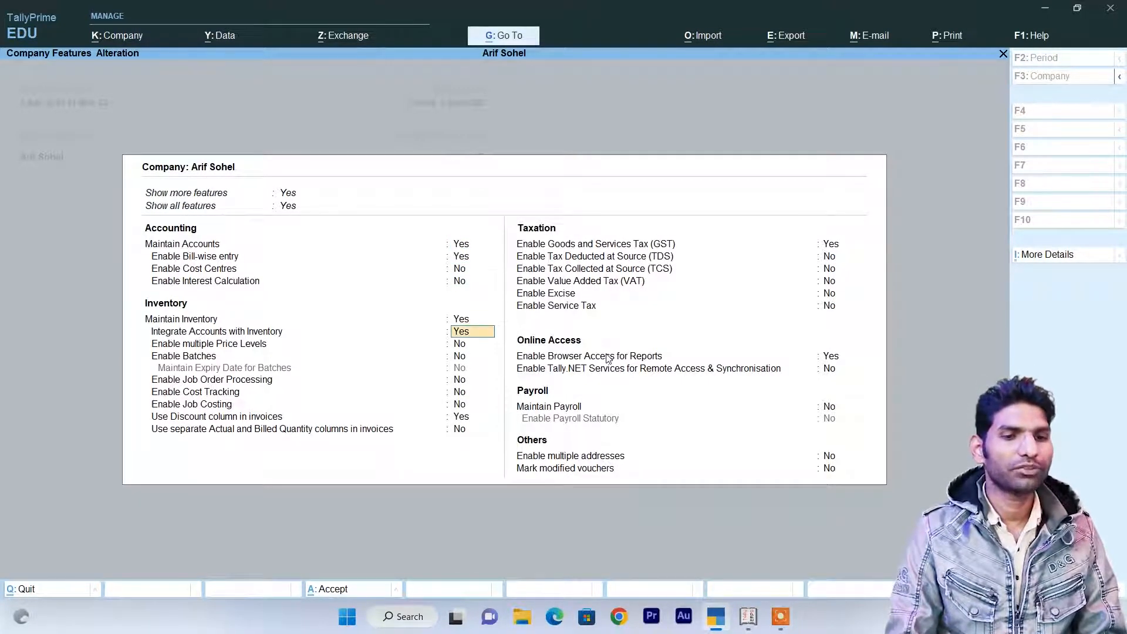
{"action": "key", "text": "Down"}
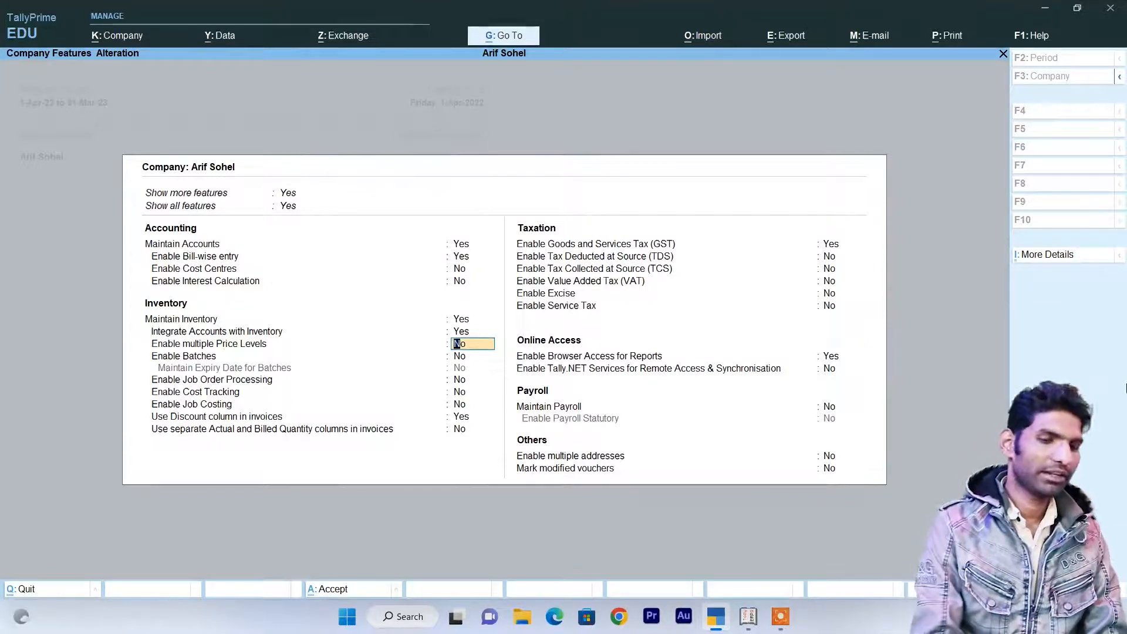
{"action": "key", "text": "y"}
{"action": "key", "text": "ctrl"}
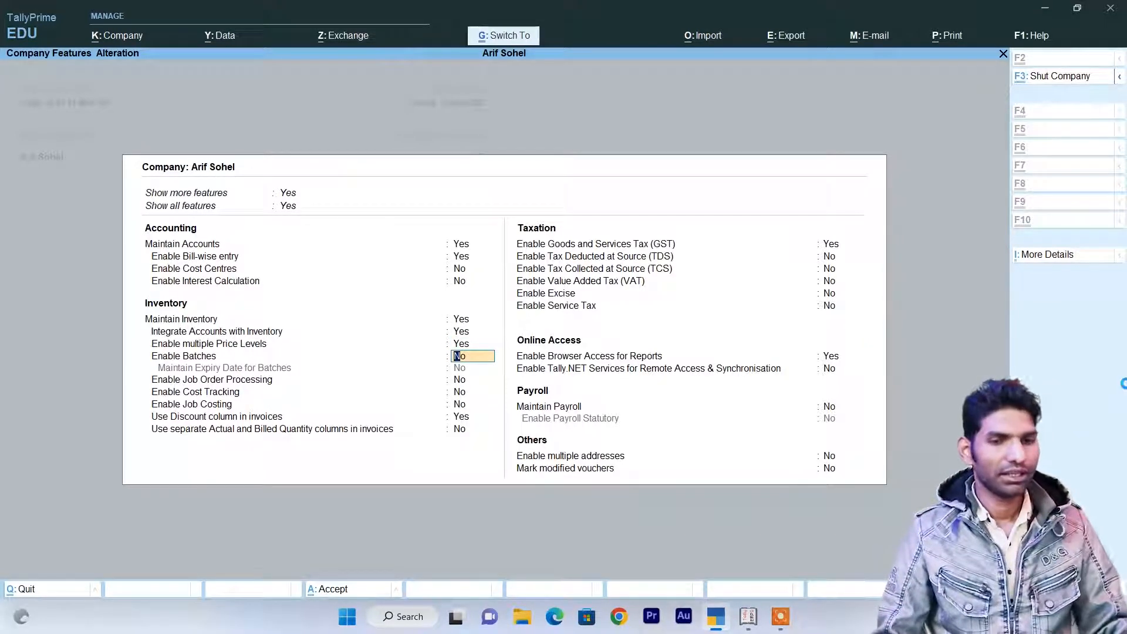
{"action": "key", "text": "ctrl+a"}
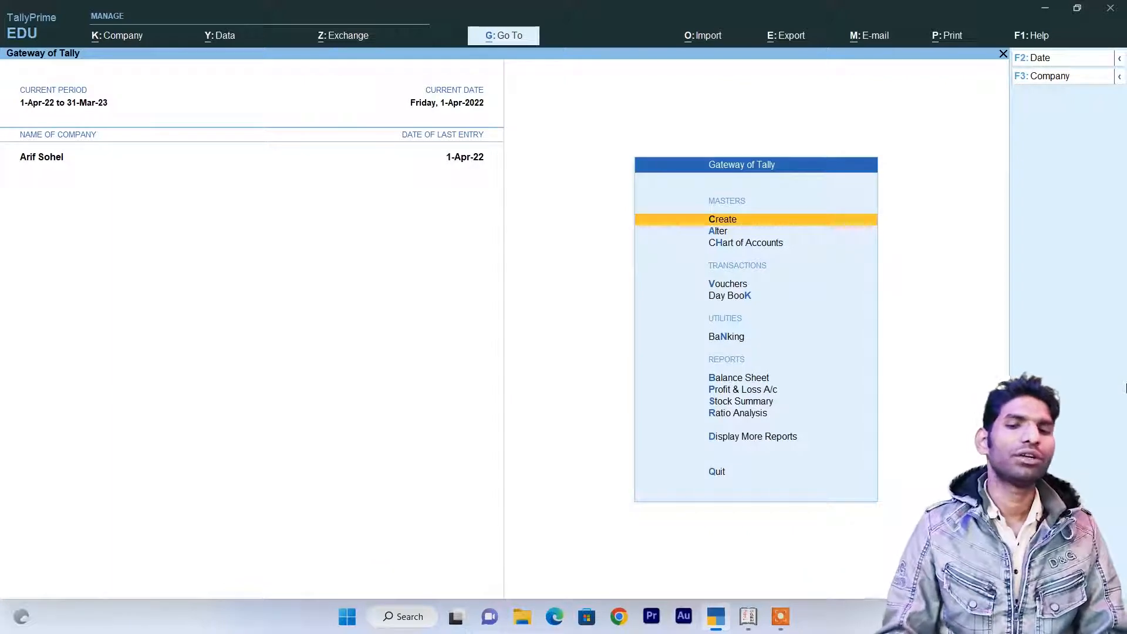
Examine the Inventory Masters available for creation, including Price levels, Price List (Stock Group) and Price List (Stock Category).
{"action": "key", "text": "Return"}
{"action": "key", "text": "Down"}
{"action": "key", "text": "Down"}
{"action": "key", "text": "Down"}
{"action": "key", "text": "Down"}
{"action": "key", "text": "Down"}
{"action": "key", "text": "Down"}
{"action": "key", "text": "Down"}
{"action": "key", "text": "Down"}
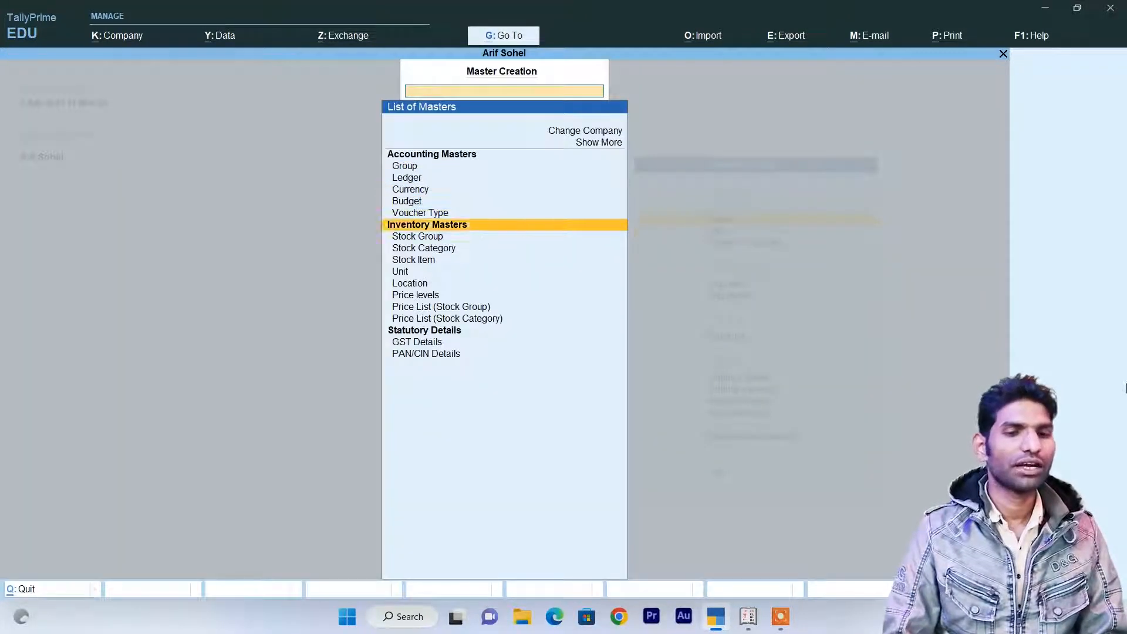
{"action": "key", "text": "Down"}
{"action": "key", "text": "Down"}
{"action": "key", "text": "Down"}
{"action": "key", "text": "Down"}
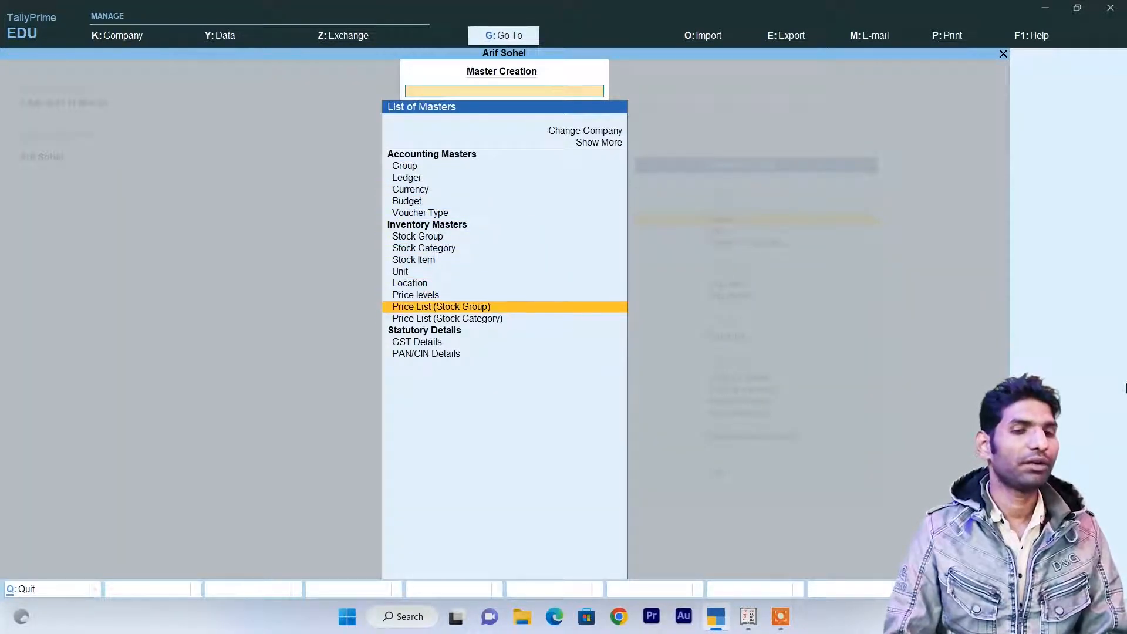
{"action": "key", "text": "Up"}
{"action": "key", "text": "Up"}
{"action": "key", "text": "Up"}
{"action": "key", "text": "Up"}
{"action": "key", "text": "Up"}
{"action": "key", "text": "Up"}
{"action": "key", "text": "Up"}
{"action": "key", "text": "Up"}
{"action": "key", "text": "Up"}
{"action": "key", "text": "Up"}
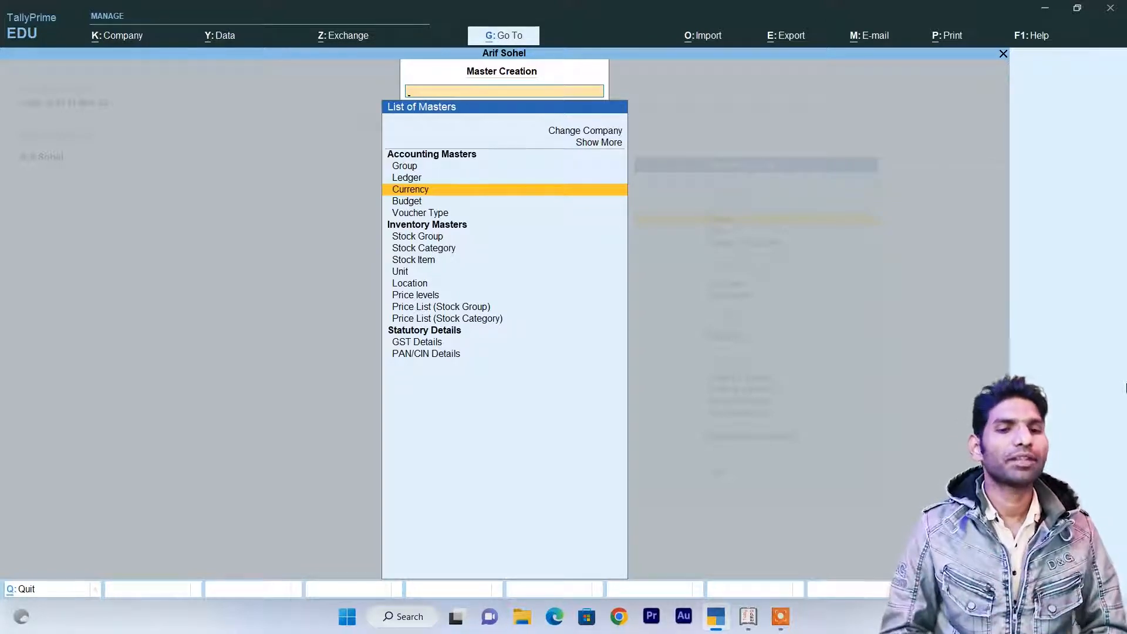
Define the company price levels Dealer, Distributer, Retailer and Coustomer, and return to the Gateway of Tally.
{"action": "key", "text": "Down"}
{"action": "key", "text": "Down"}
{"action": "key", "text": "Down"}
{"action": "key", "text": "Down"}
{"action": "key", "text": "Down"}
{"action": "key", "text": "Down"}
{"action": "key", "text": "Down"}
{"action": "key", "text": "Down"}
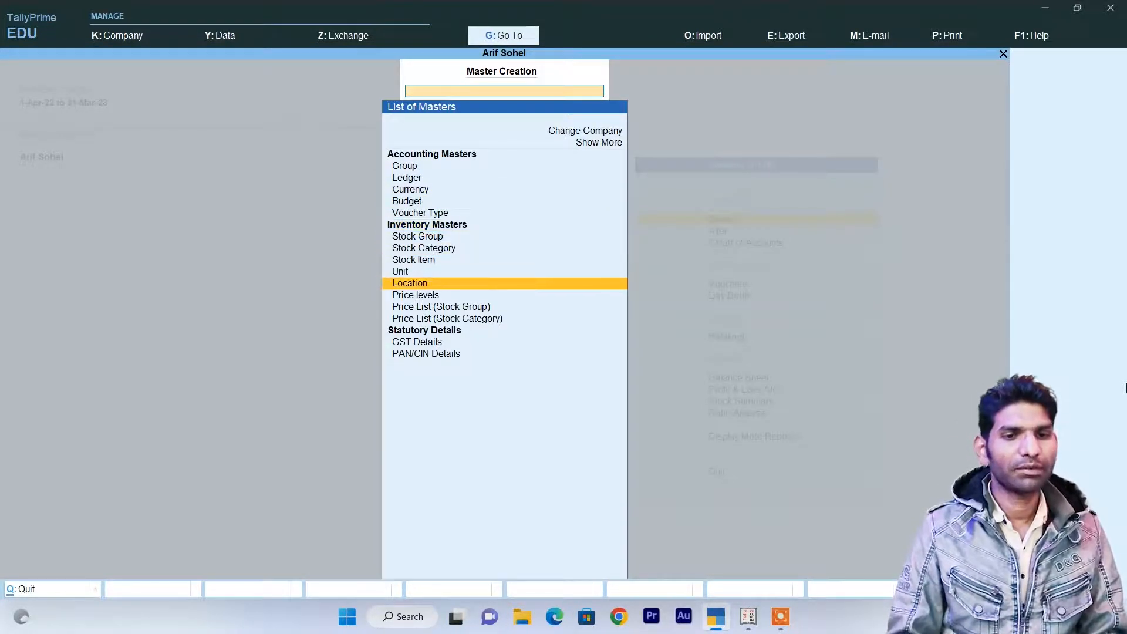
{"action": "key", "text": "Return"}
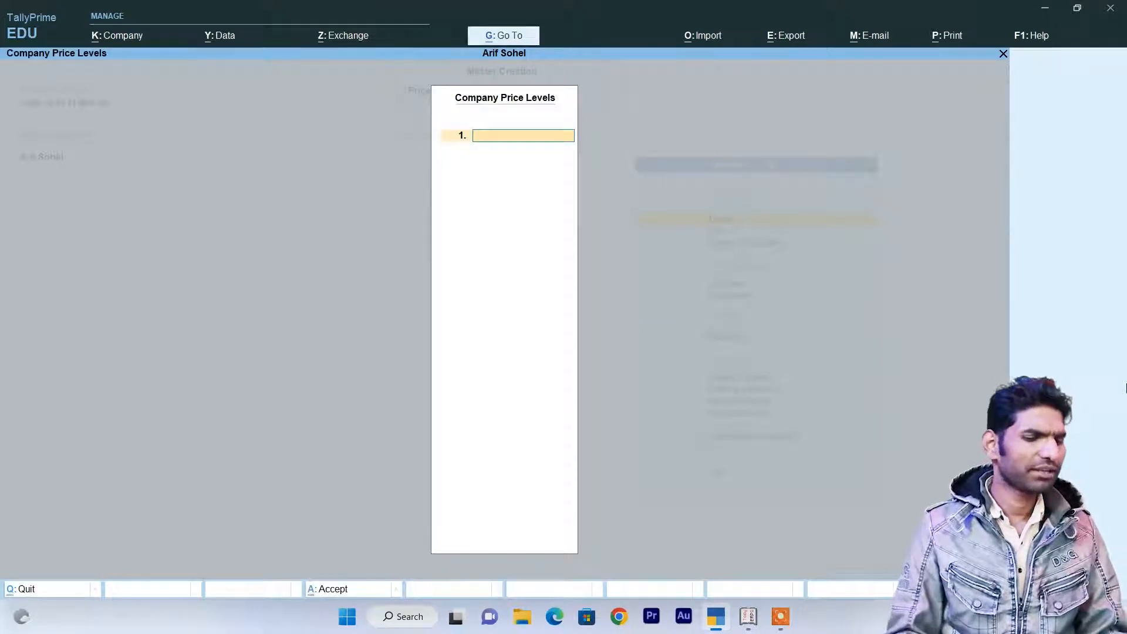
{"action": "type", "text": "Dealer"}
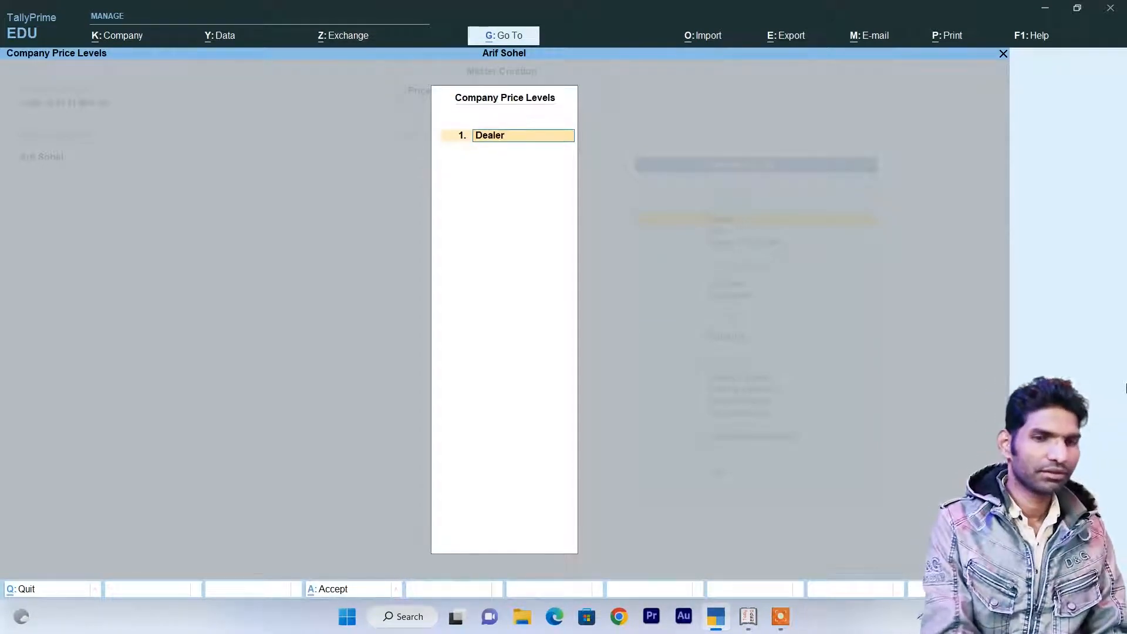
{"action": "key", "text": "Return"}
{"action": "type", "text": "D"}
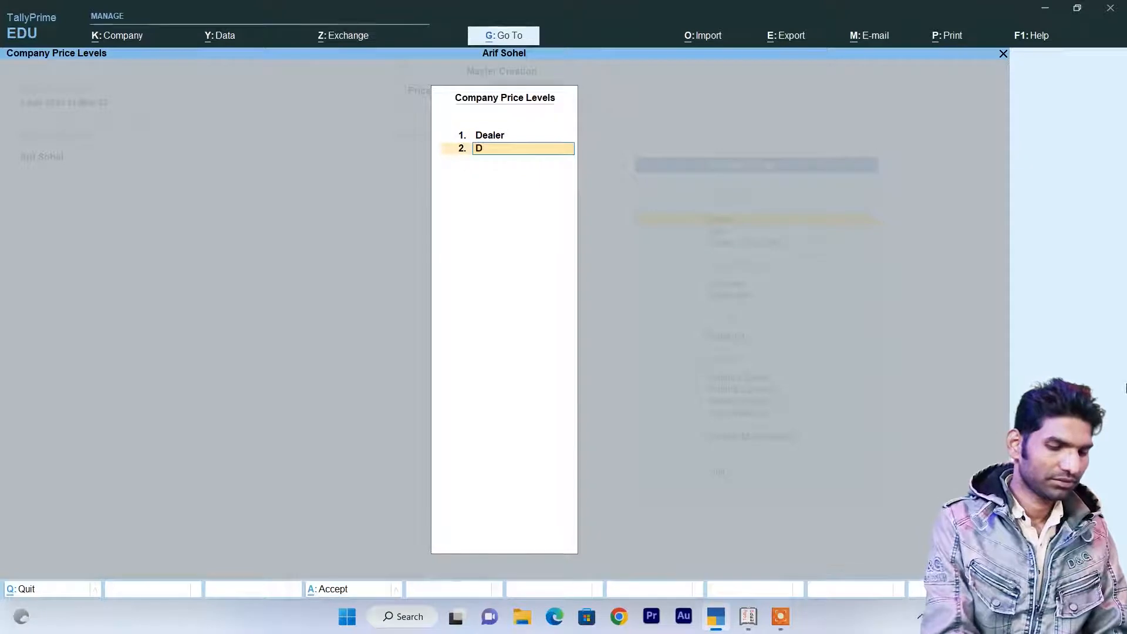
{"action": "type", "text": "istributer"}
{"action": "key", "text": "Return"}
{"action": "type", "text": "Retailer"}
{"action": "key", "text": "Return"}
{"action": "type", "text": "Coustome"}
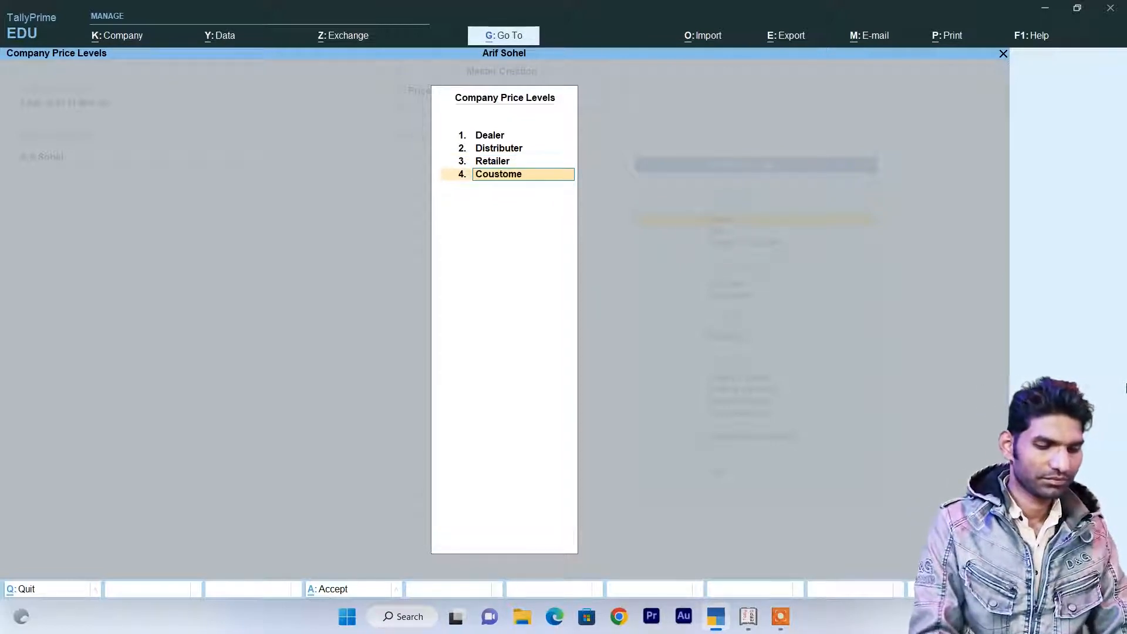
{"action": "key", "text": "Return"}
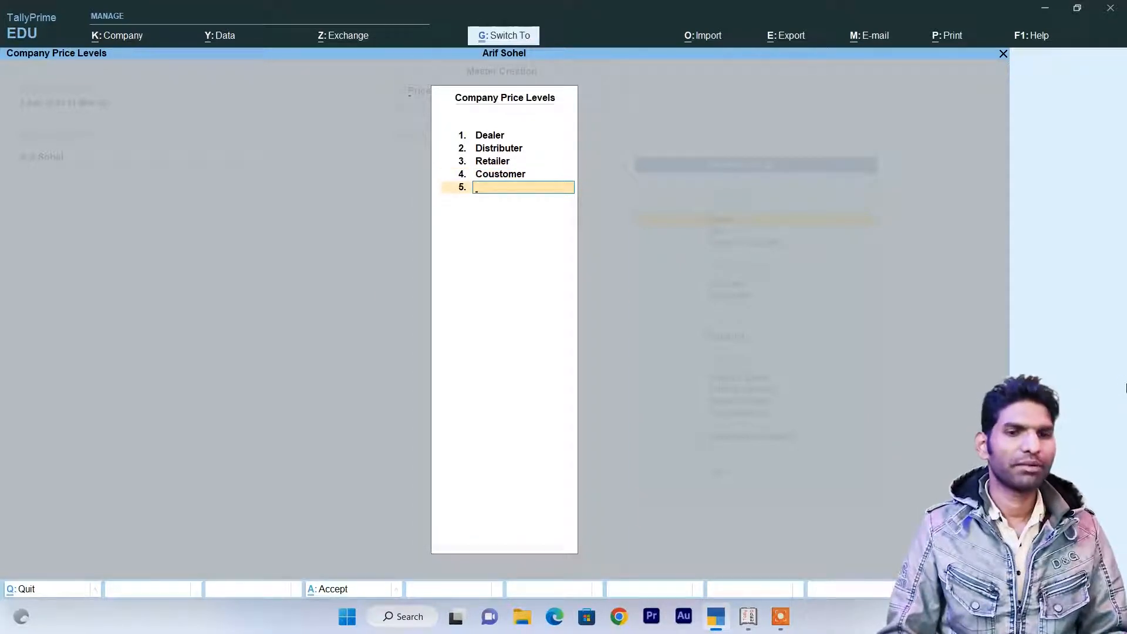
{"action": "key", "text": "Return"}
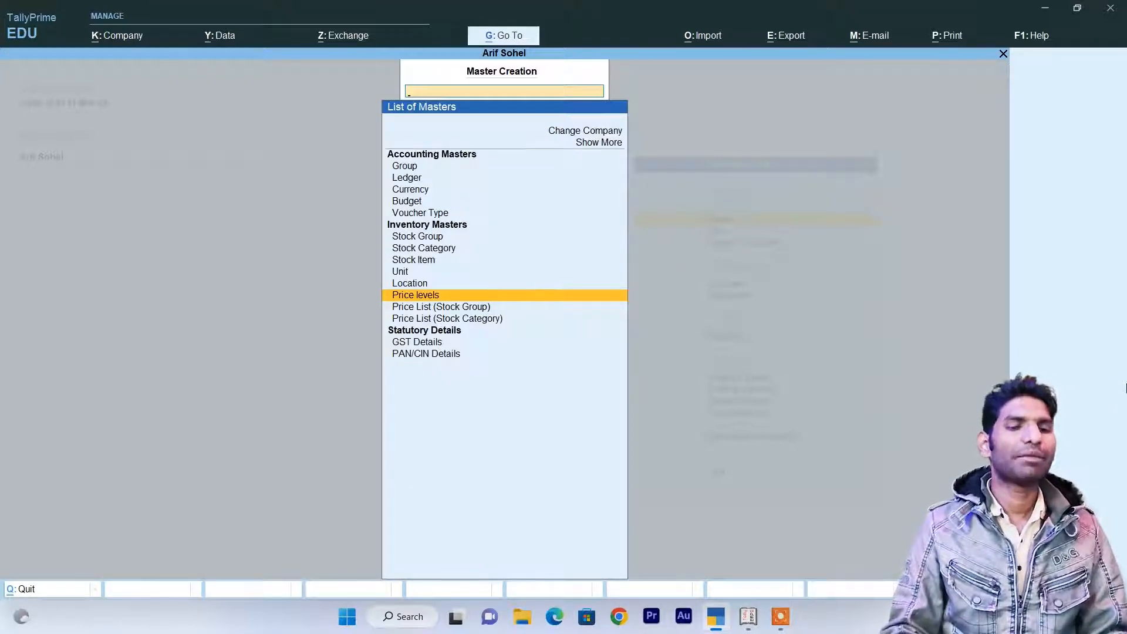
{"action": "key", "text": "Escape"}
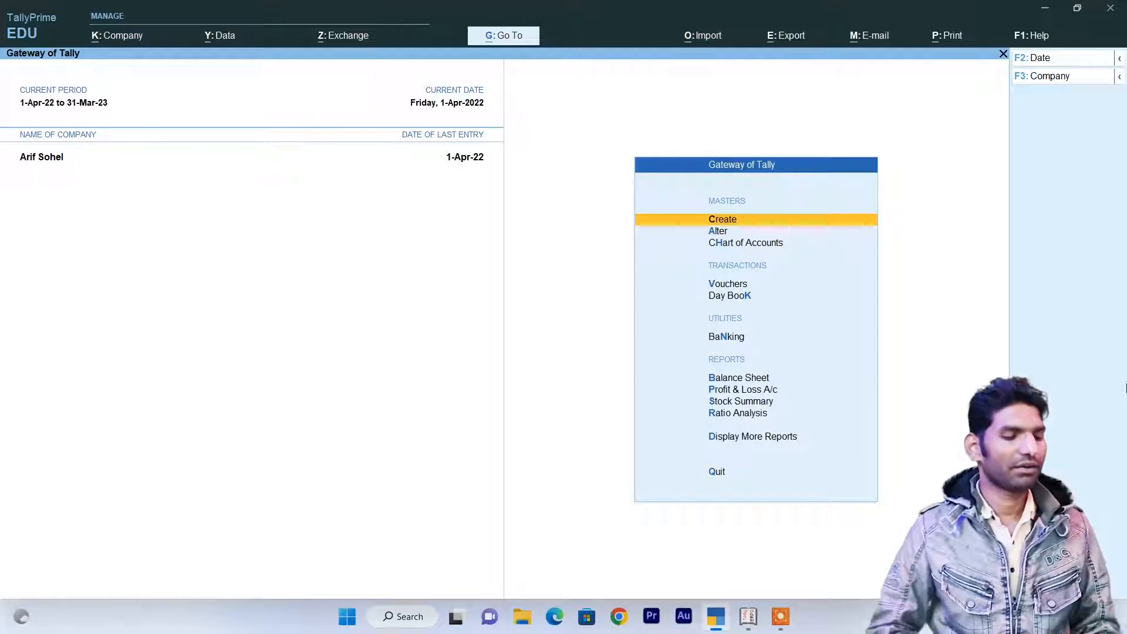
{"action": "key", "text": "alt+Tab"}
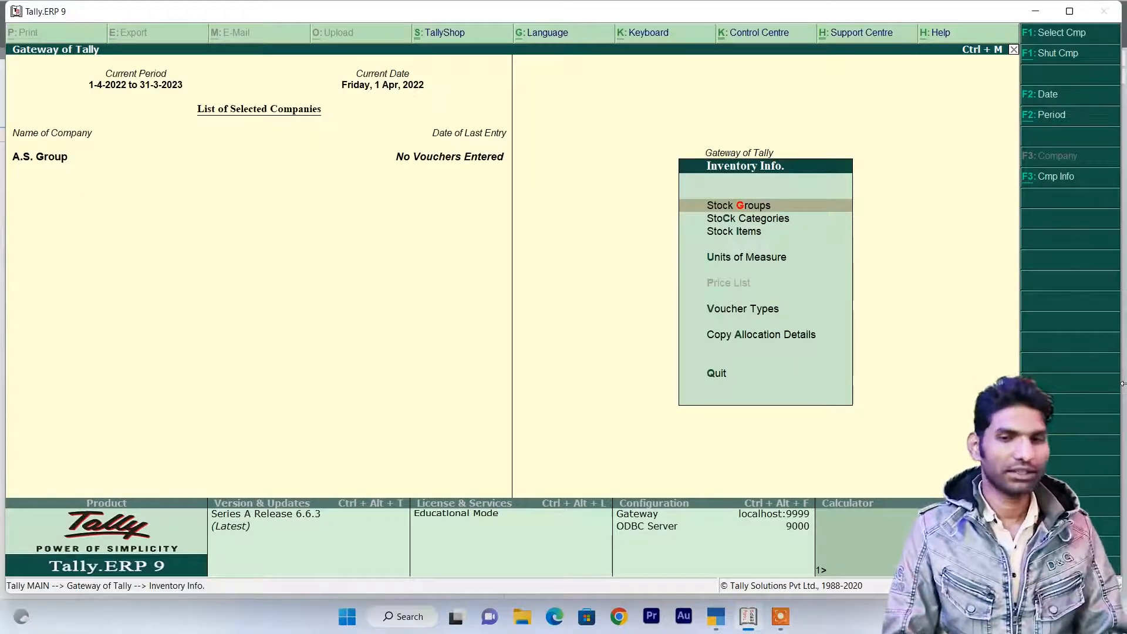
{"action": "key", "text": "alt+Tab"}
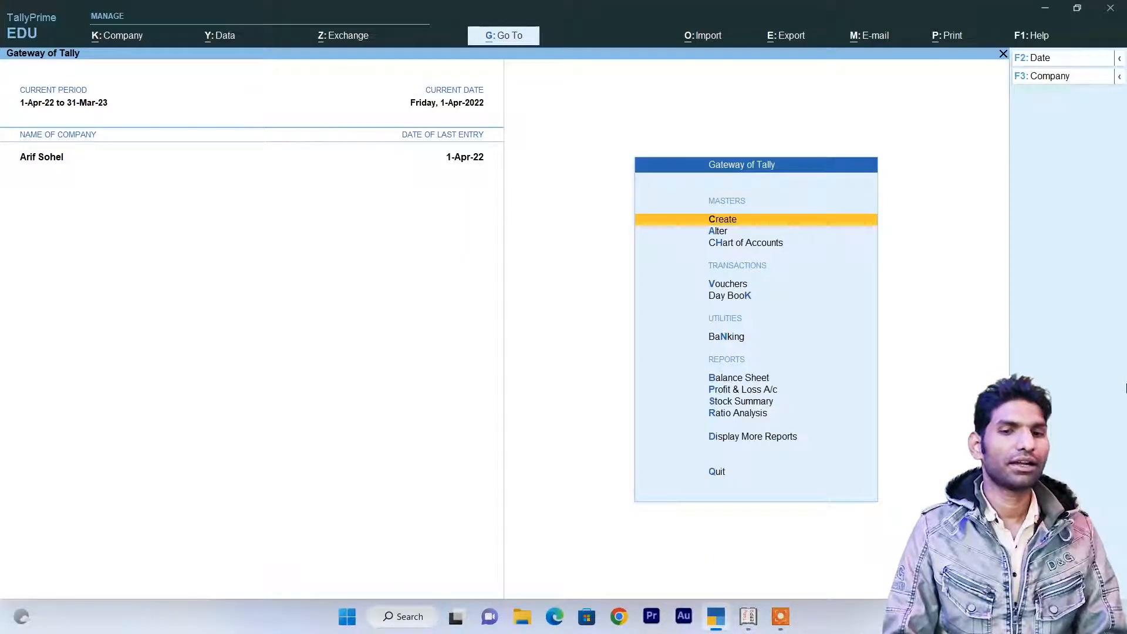
Start a new ledger, enter the party's name without an alias and place it under Sundry Debtors.
{"action": "key", "text": "Return"}
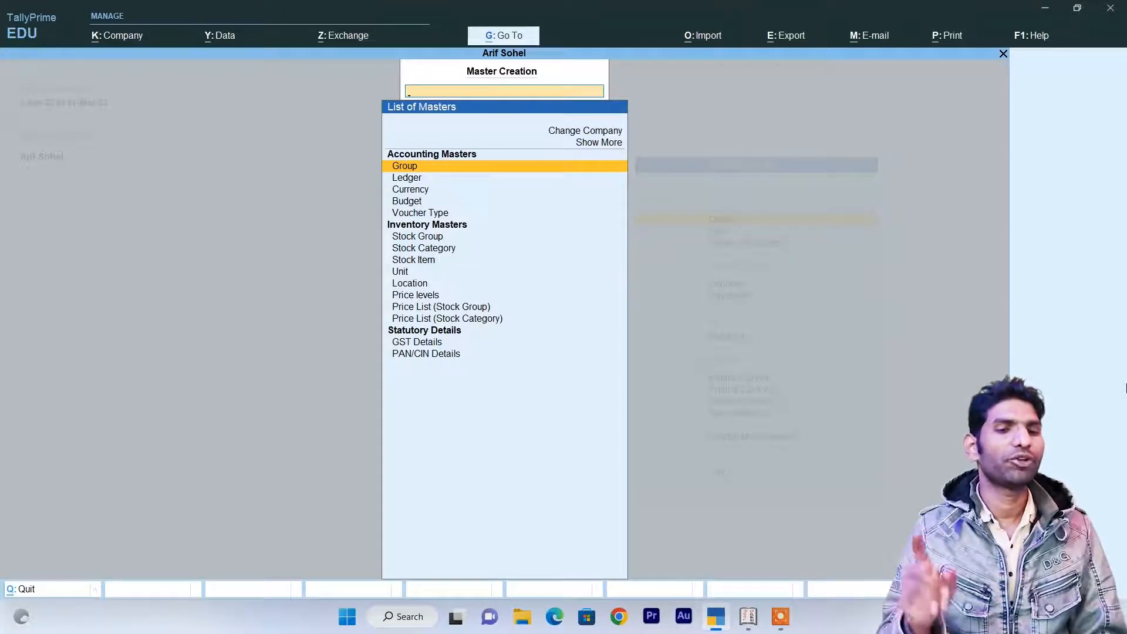
{"action": "key", "text": "Down"}
{"action": "key", "text": "Return"}
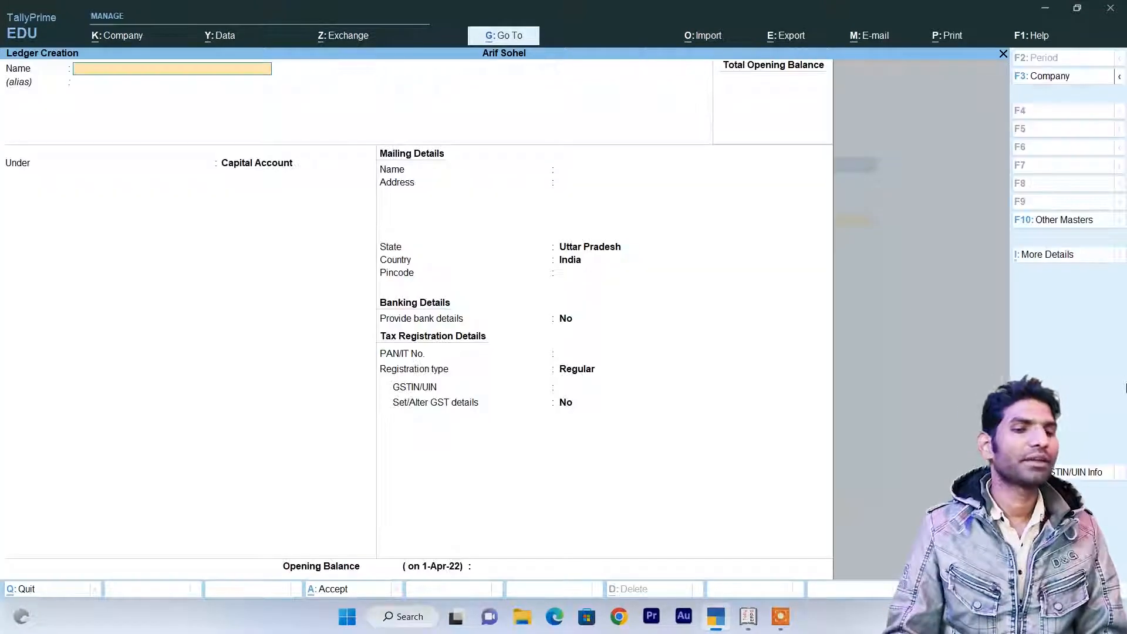
{"action": "type", "text": "Ramesh"}
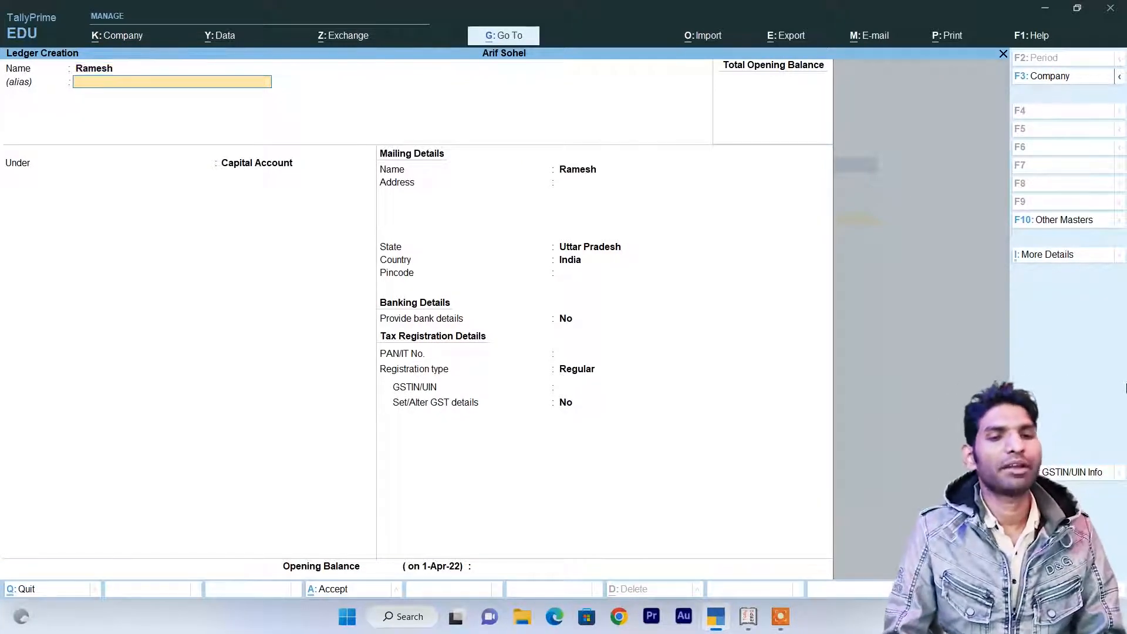
{"action": "key", "text": "Return"}
{"action": "key", "text": "Return"}
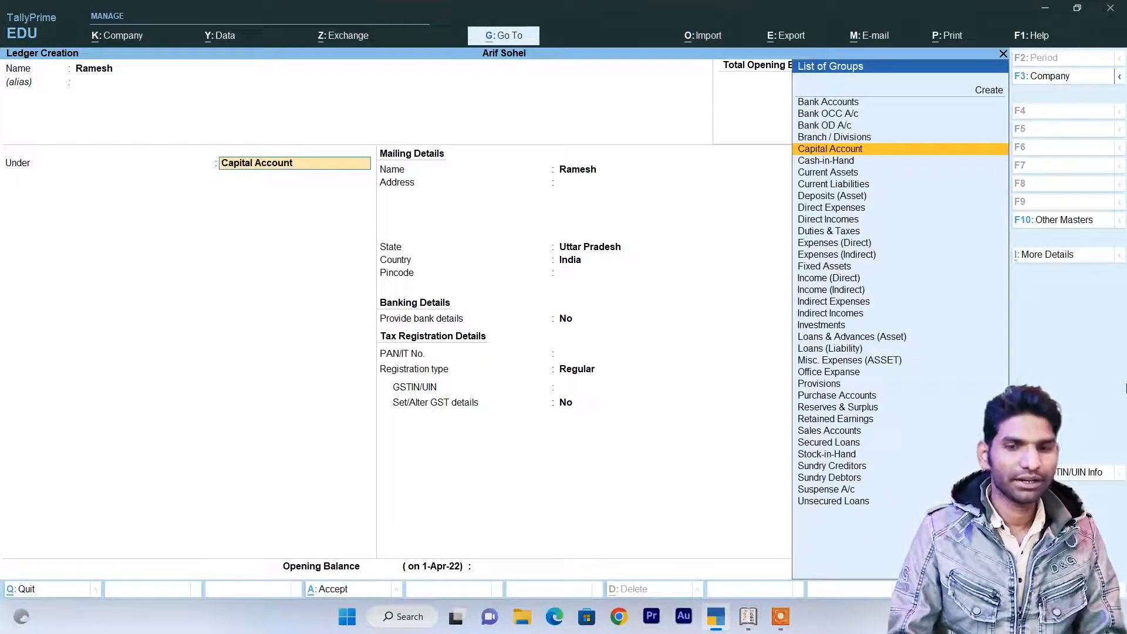
{"action": "type", "text": "S"}
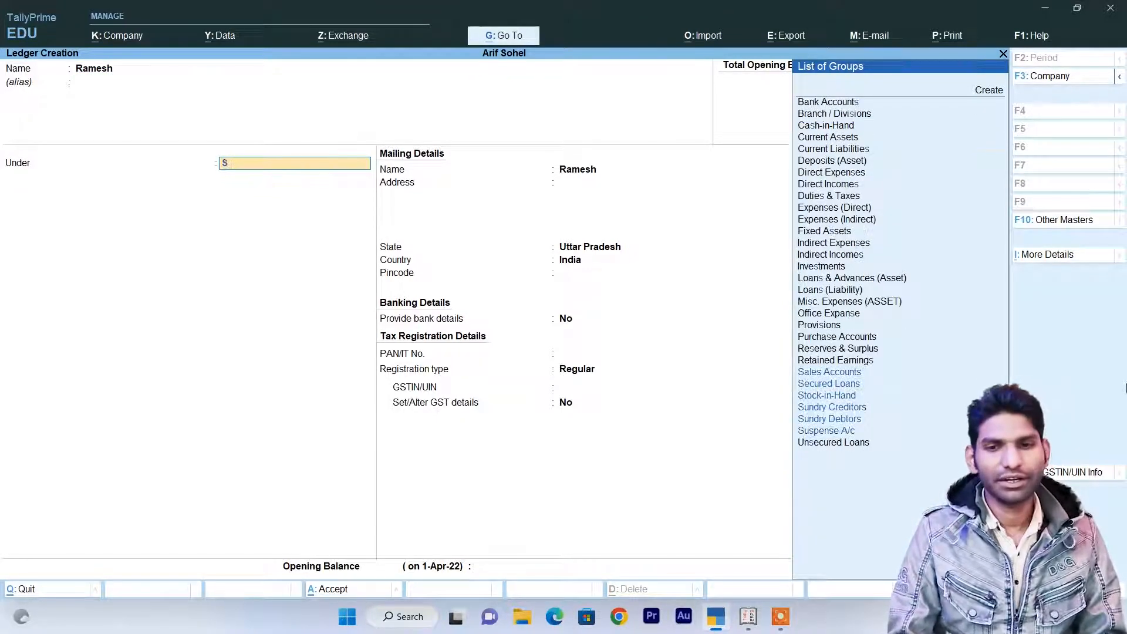
{"action": "key", "text": "Down"}
{"action": "key", "text": "Down"}
{"action": "key", "text": "Down"}
{"action": "key", "text": "Down"}
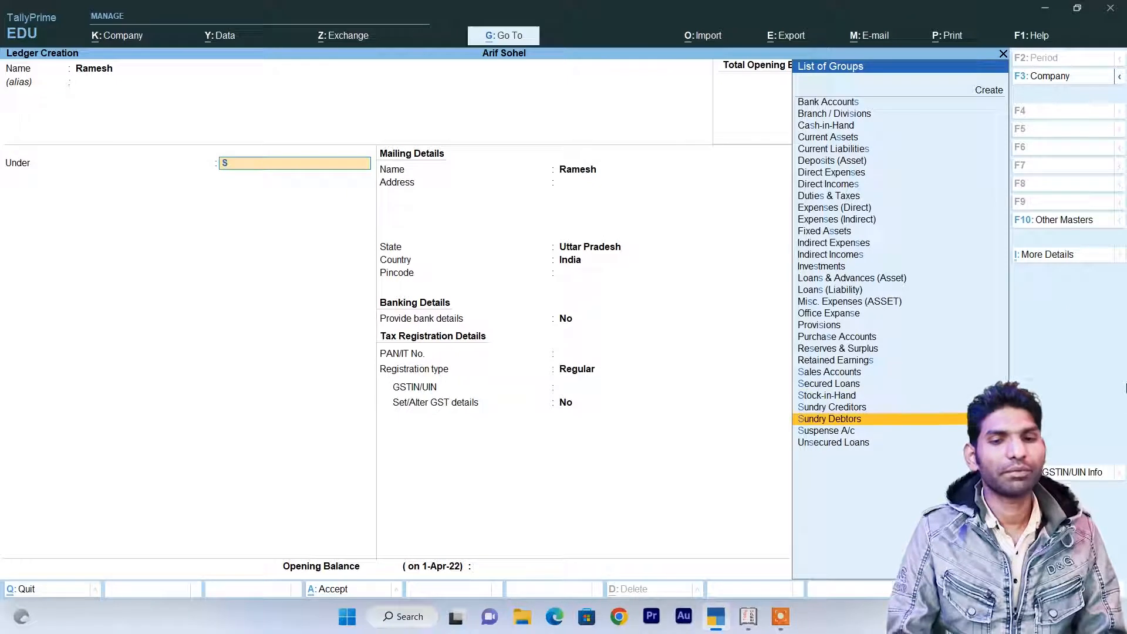
{"action": "key", "text": "Return"}
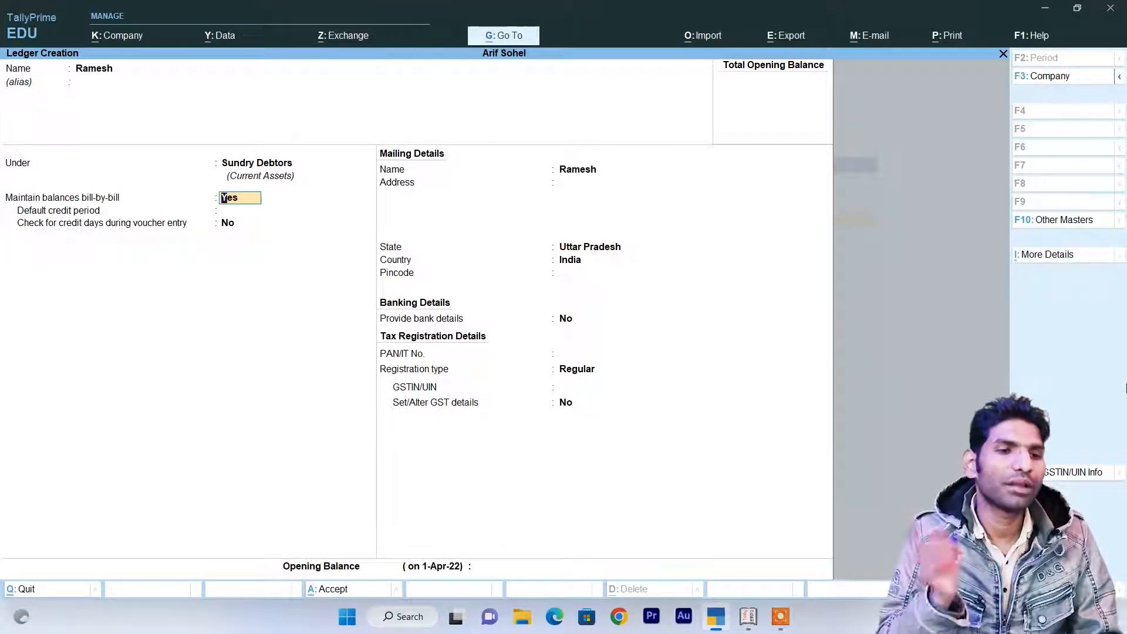
Open the ledger configuration and set both 'Show more configurations' and 'Show all configurations' to Yes.
{"action": "key", "text": "F12"}
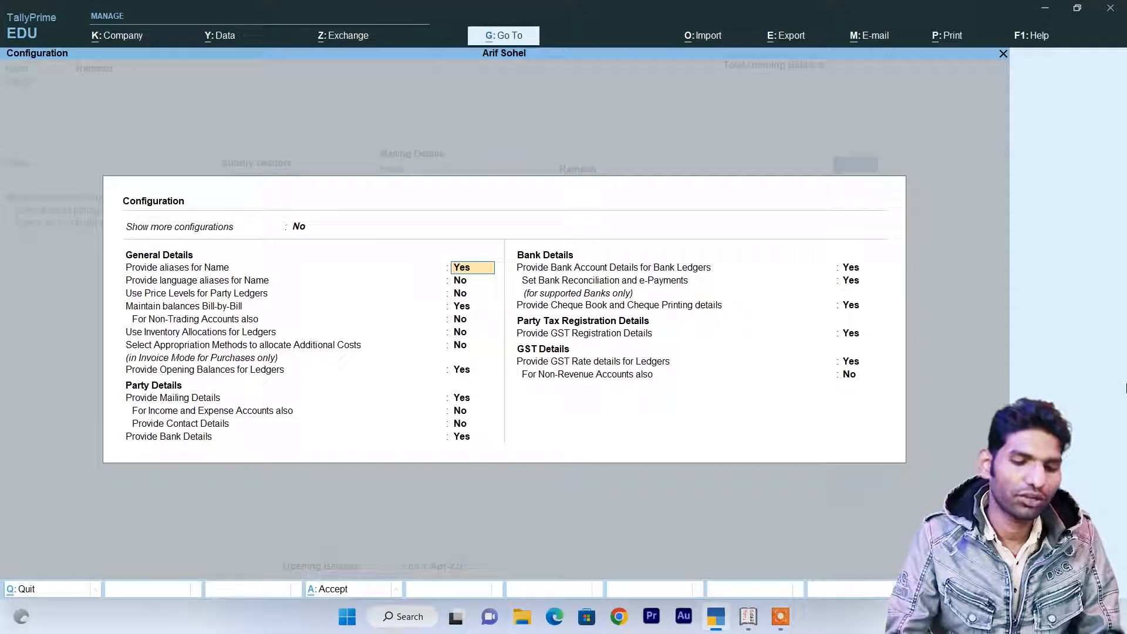
{"action": "key", "text": "Up"}
{"action": "type", "text": "y"}
{"action": "key", "text": "Return"}
{"action": "key", "text": "Up"}
{"action": "type", "text": "y"}
{"action": "key", "text": "Return"}
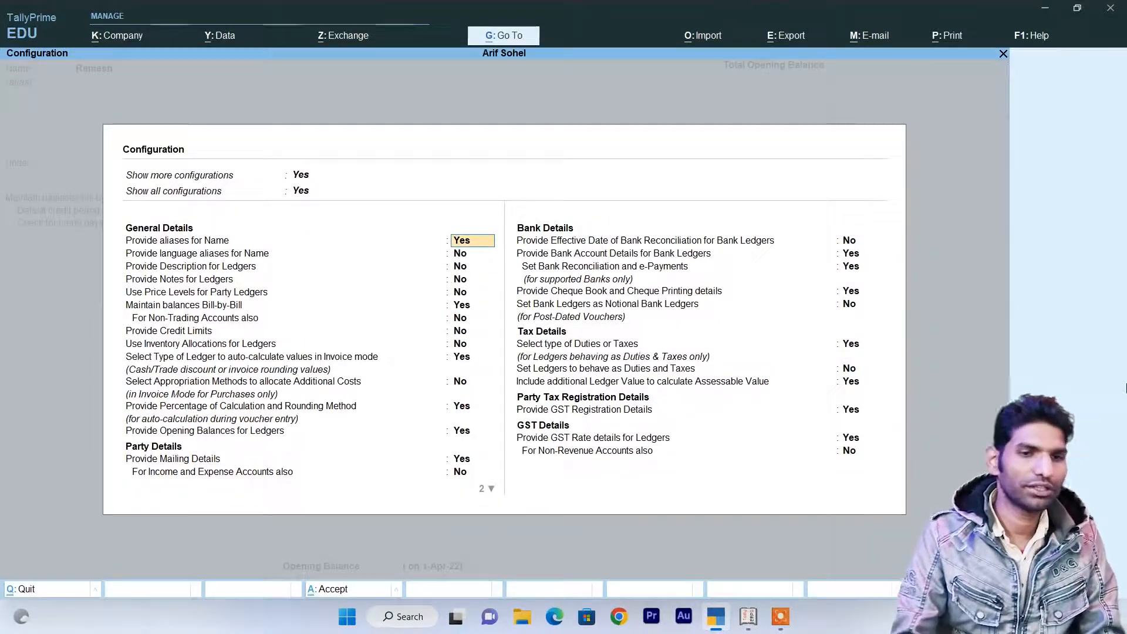
Set 'Use Price Levels for Party Ledgers' to Yes and save the ledger configuration.
{"action": "key", "text": "Return"}
{"action": "key", "text": "Return"}
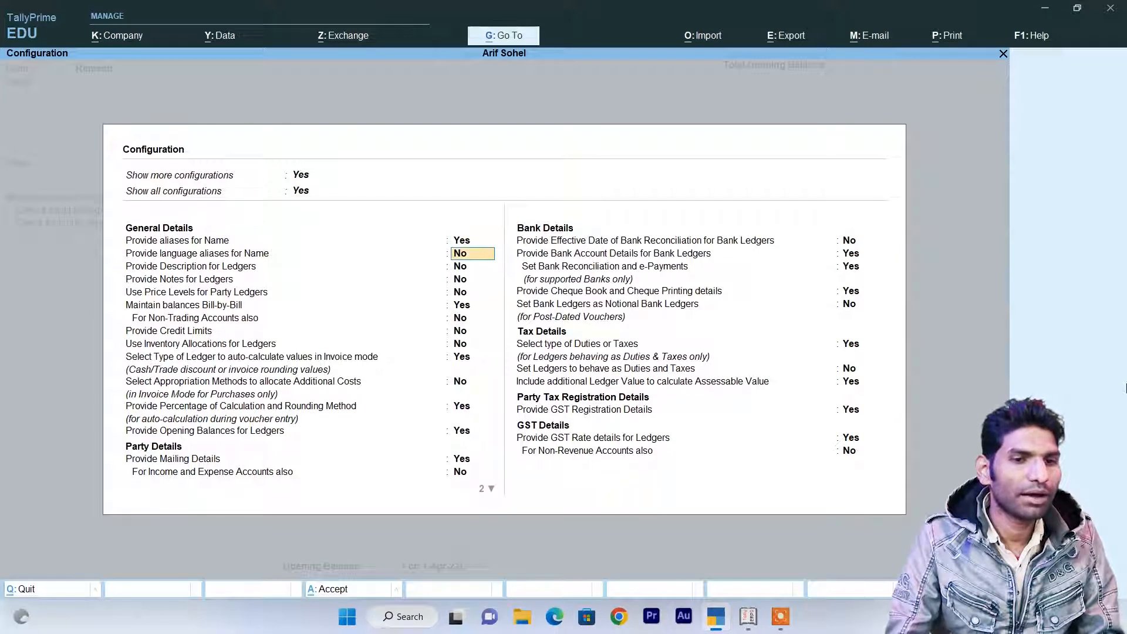
{"action": "key", "text": "Return"}
{"action": "key", "text": "Return"}
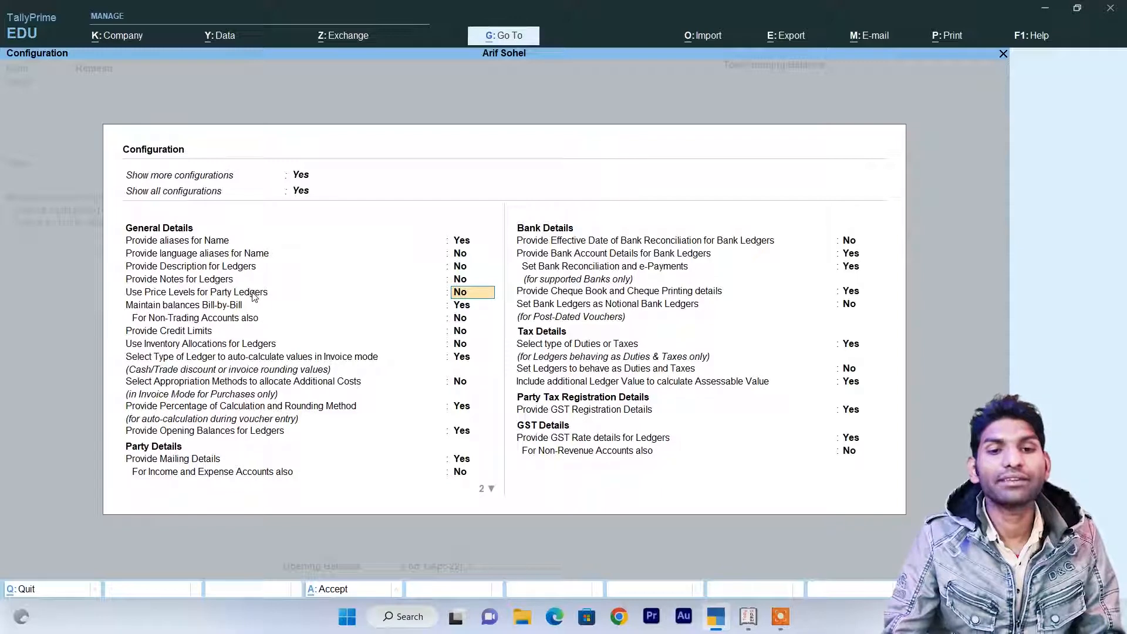
{"action": "key", "text": "y"}
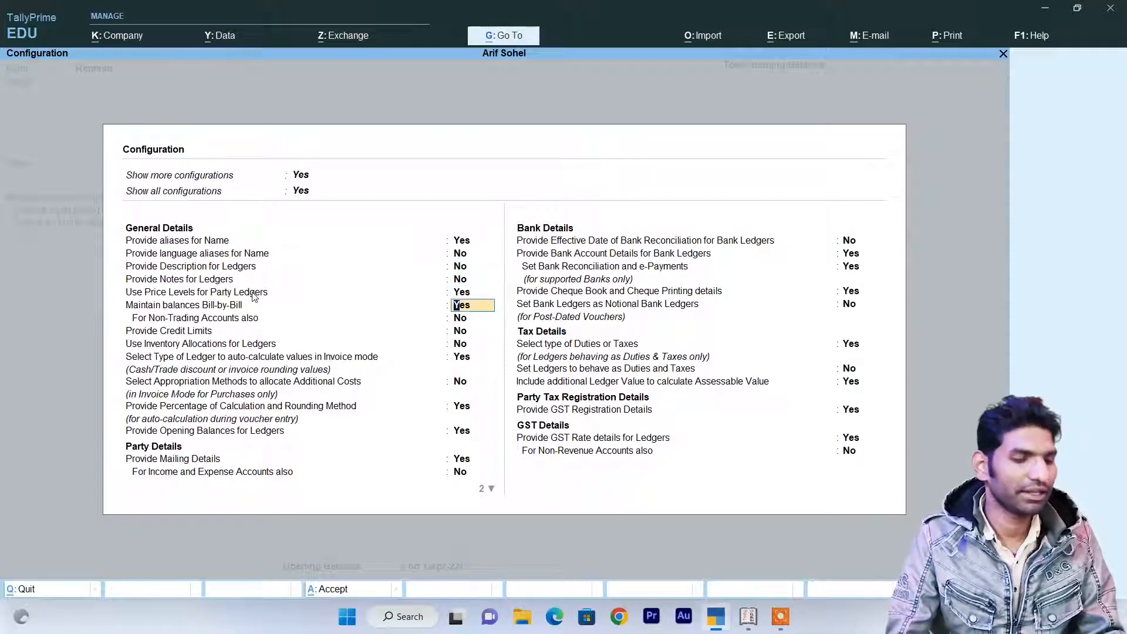
{"action": "key", "text": "ctrl+a"}
Keep the party ledger under Sundry Debtors and set its applicable pricing level to Distributer.
{"action": "key", "text": "Return"}
{"action": "key", "text": "Return"}
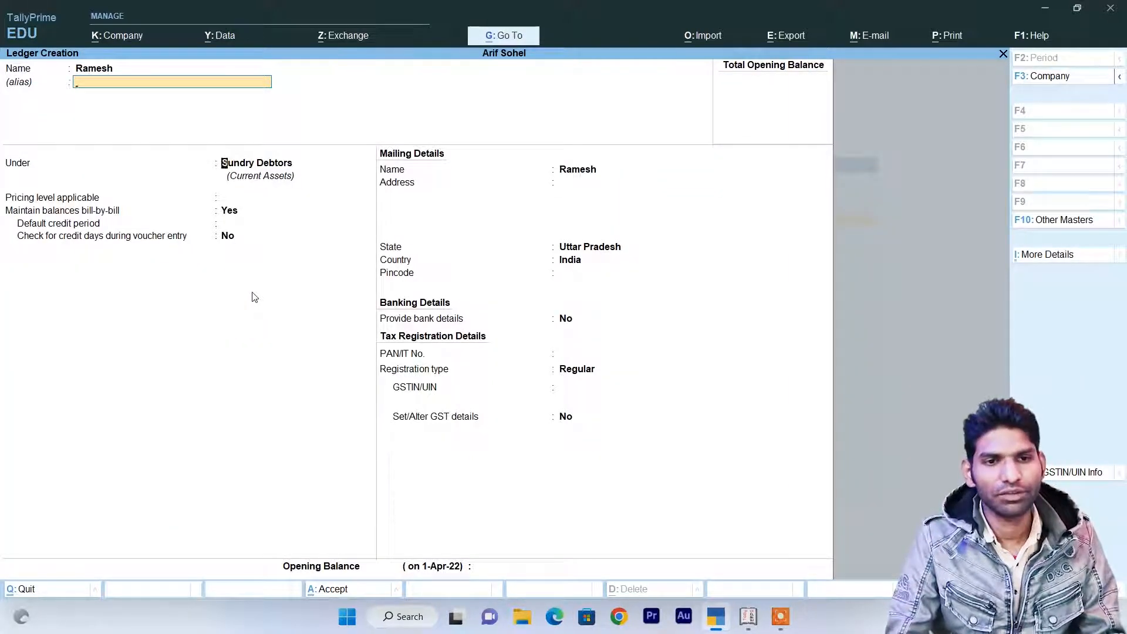
{"action": "key", "text": "Return"}
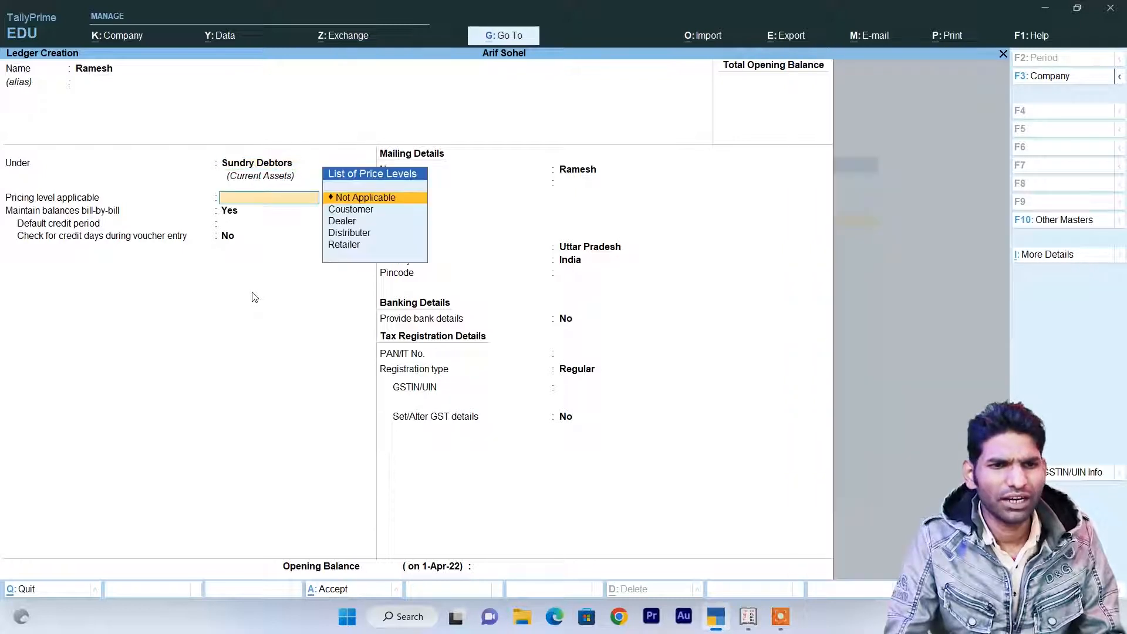
{"action": "key", "text": "Down"}
{"action": "key", "text": "Down"}
{"action": "key", "text": "Down"}
{"action": "key", "text": "Down"}
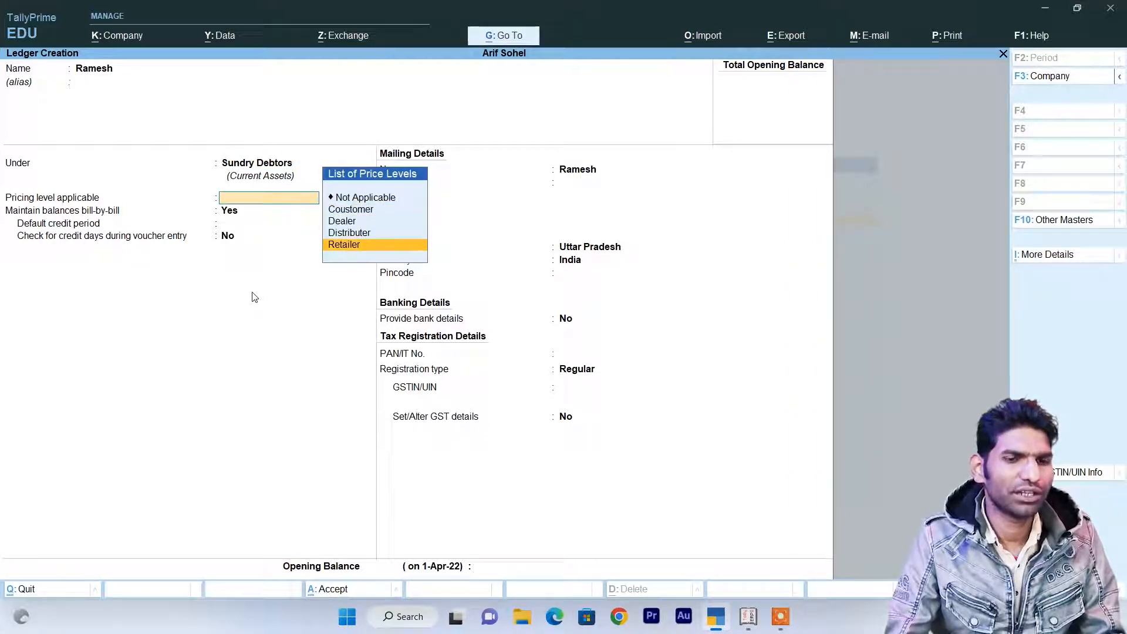
{"action": "key", "text": "Up"}
{"action": "key", "text": "Up"}
{"action": "key", "text": "Down"}
{"action": "key", "text": "Down"}
{"action": "key", "text": "Return"}
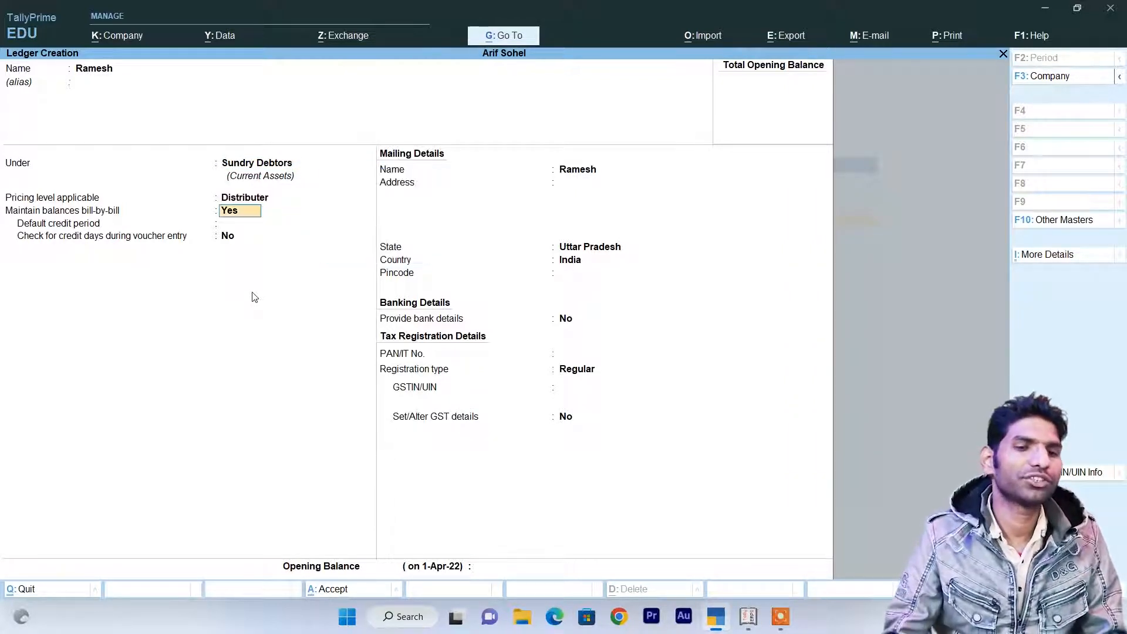
Leave the remaining credit, mailing, banking and tax details of the Distributer ledger at their defaults and save it.
{"action": "key", "text": "Return"}
{"action": "key", "text": "Return"}
{"action": "key", "text": "Return"}
{"action": "key", "text": "Return"}
{"action": "key", "text": "Return"}
{"action": "key", "text": "Return"}
{"action": "key", "text": "Return"}
{"action": "key", "text": "Return"}
{"action": "key", "text": "Return"}
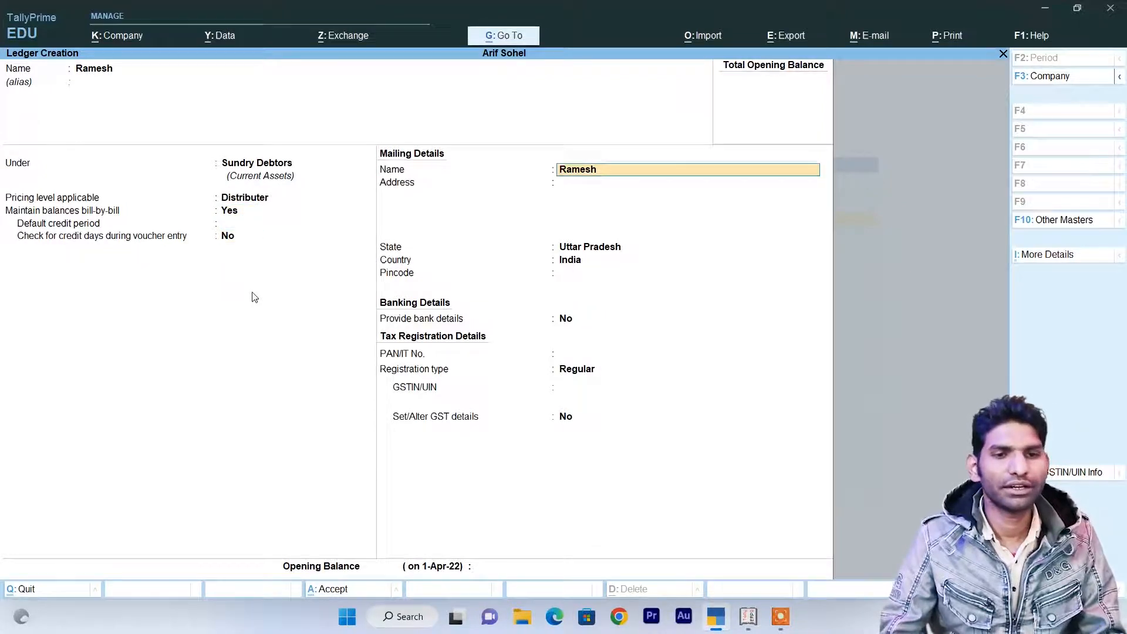
{"action": "key", "text": "Return"}
{"action": "key", "text": "Return"}
{"action": "key", "text": "Return"}
{"action": "key", "text": "Return"}
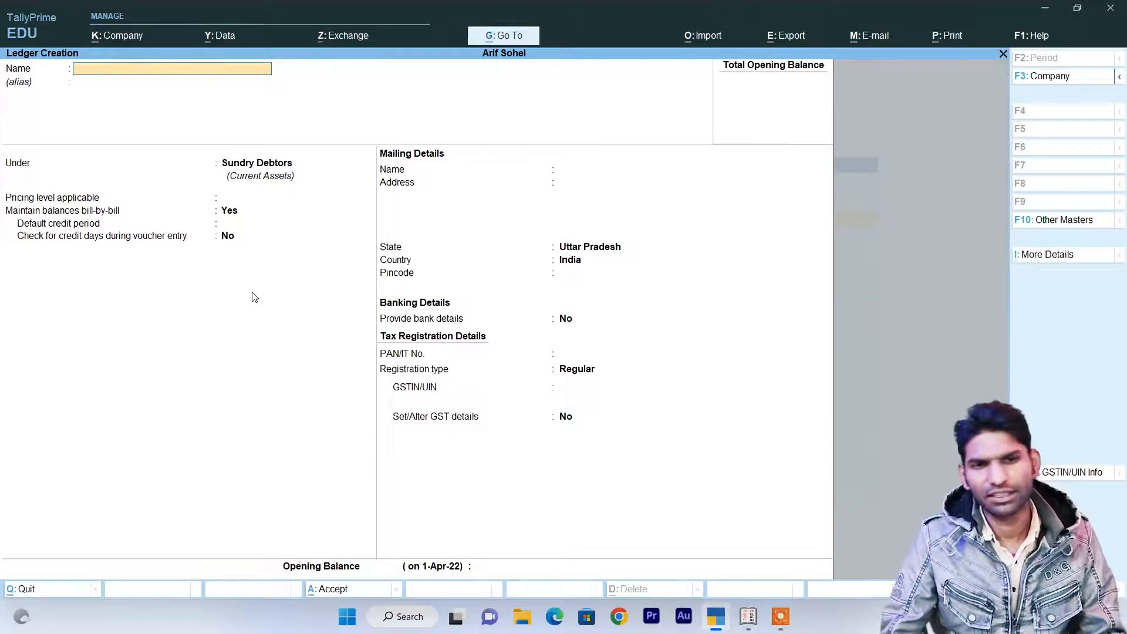
Enter the second party's full name for another new ledger and leave its alias blank.
{"action": "type", "text": "mikt"}
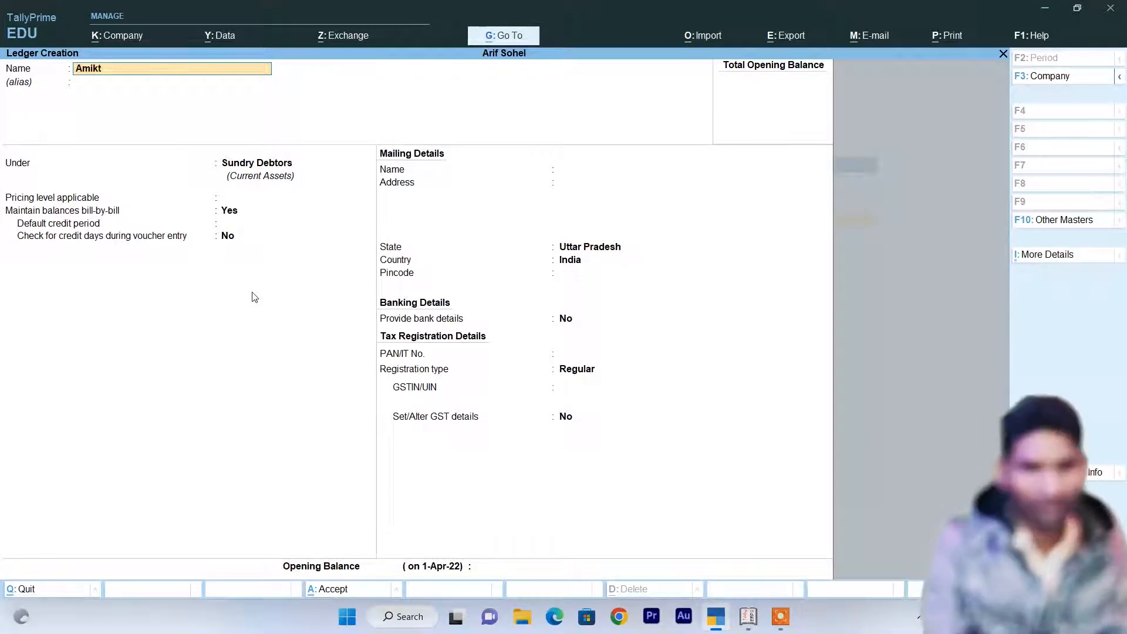
{"action": "key", "text": "BackSpace"}
{"action": "key", "text": "BackSpace"}
{"action": "type", "text": "t Kumart"}
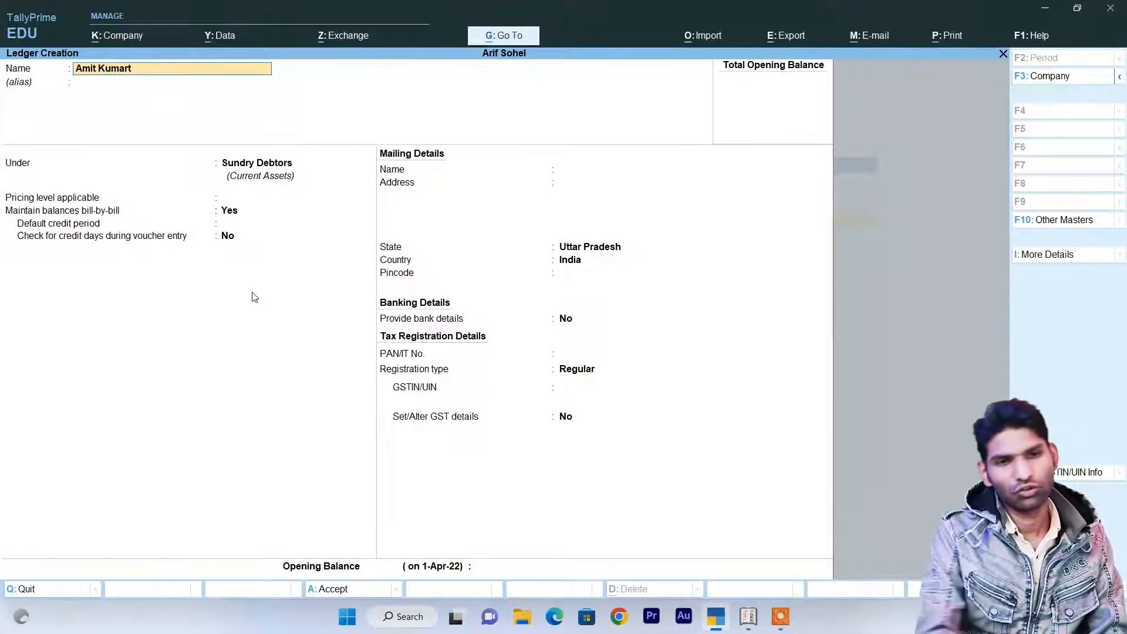
{"action": "key", "text": "BackSpace"}
{"action": "key", "text": "Return"}
{"action": "key", "text": "Return"}
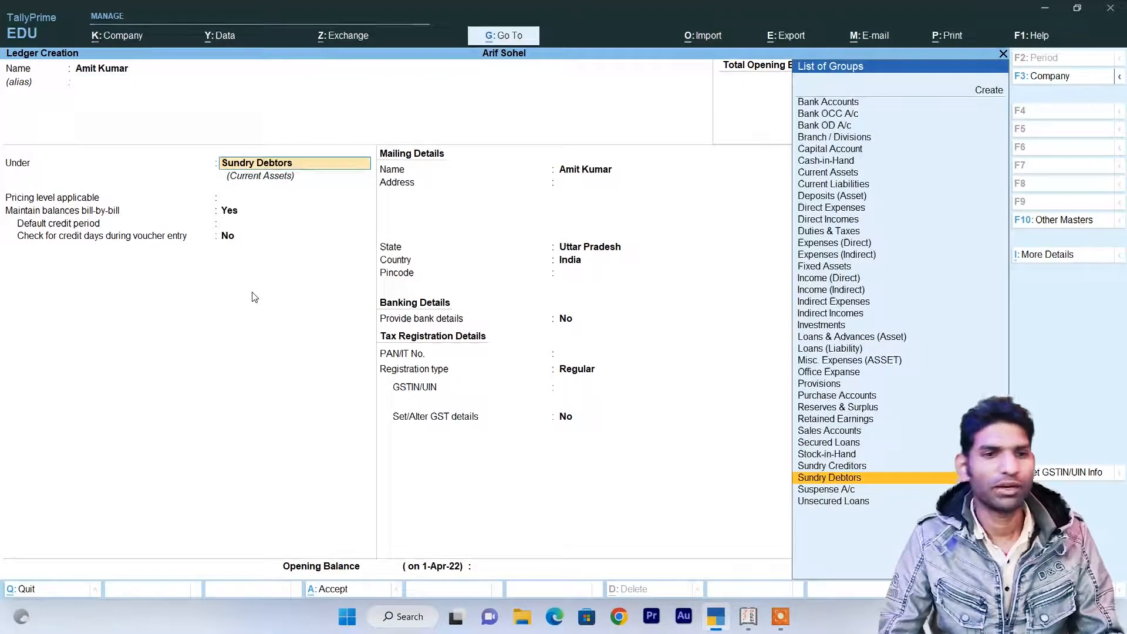
Keep the second ledger under Sundry Debtors with pricing level Dealer, save it and return to the Gateway of Tally.
{"action": "key", "text": "Return"}
{"action": "key", "text": "Down"}
{"action": "key", "text": "Down"}
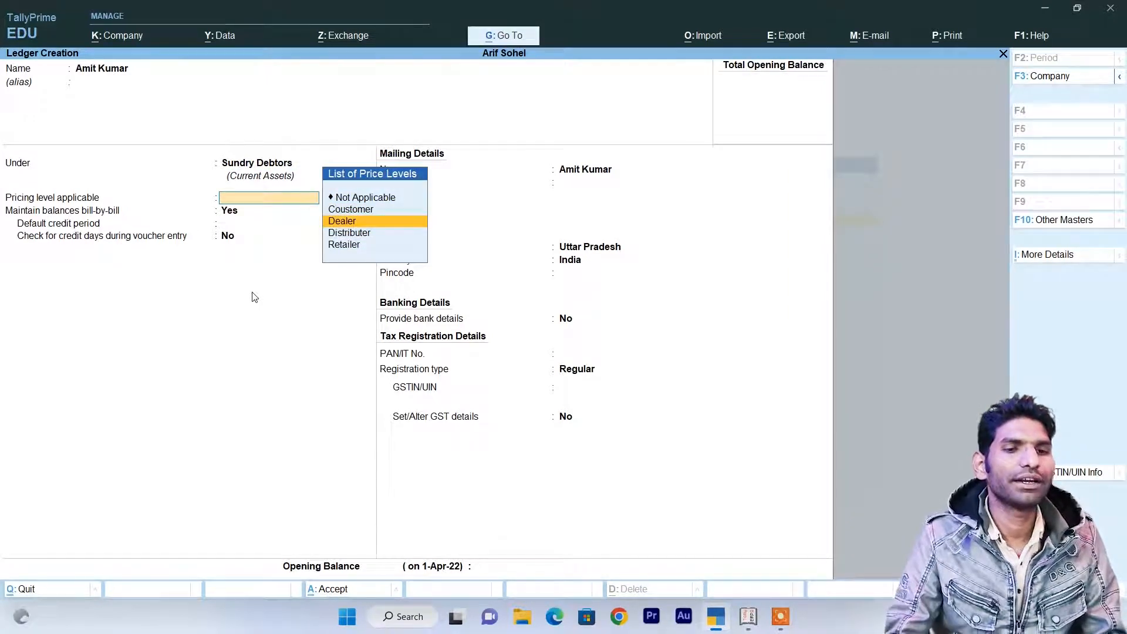
{"action": "key", "text": "Return"}
{"action": "key", "text": "ctrl+a"}
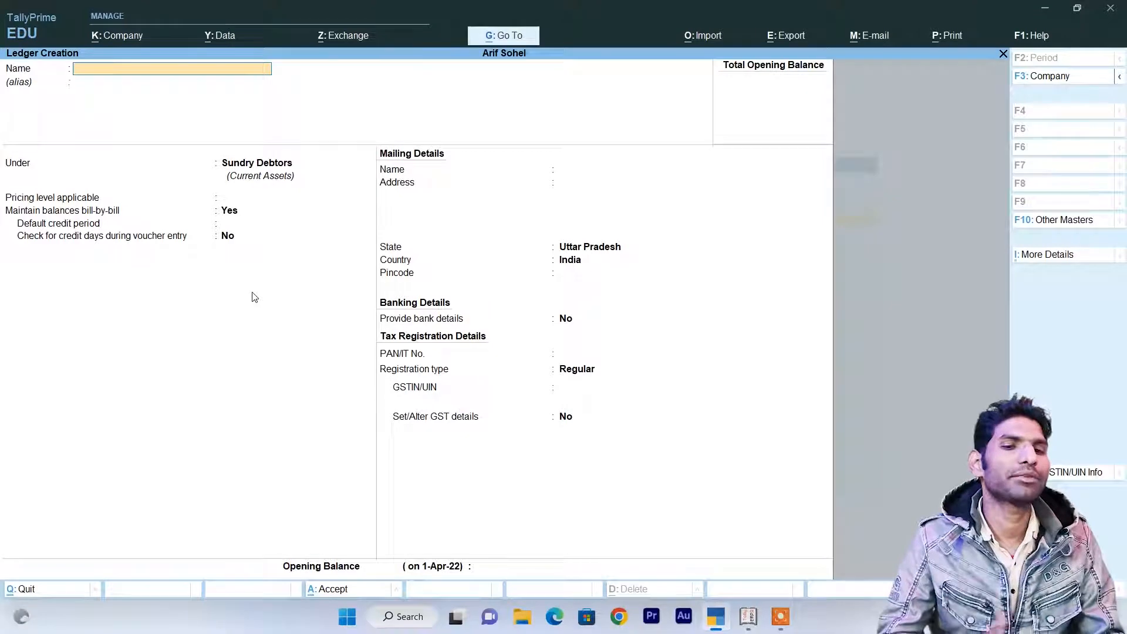
{"action": "key", "text": "Escape"}
{"action": "key", "text": "Escape"}
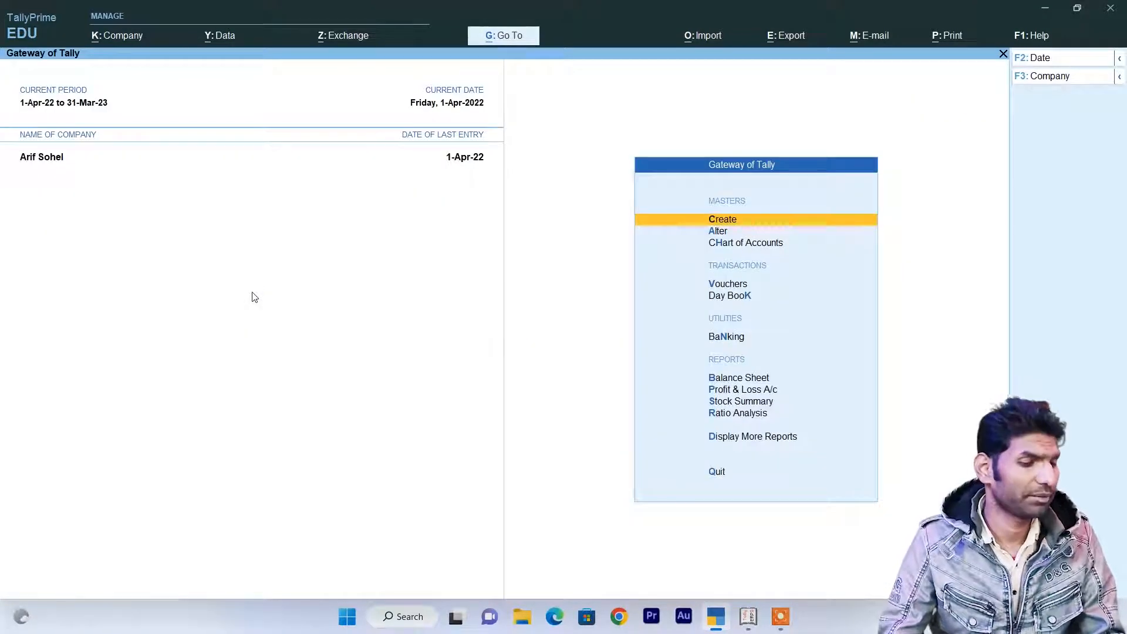
Switch to Tally.ERP 9 and open the creation form for a single ledger.
{"action": "key", "text": "alt+Tab"}
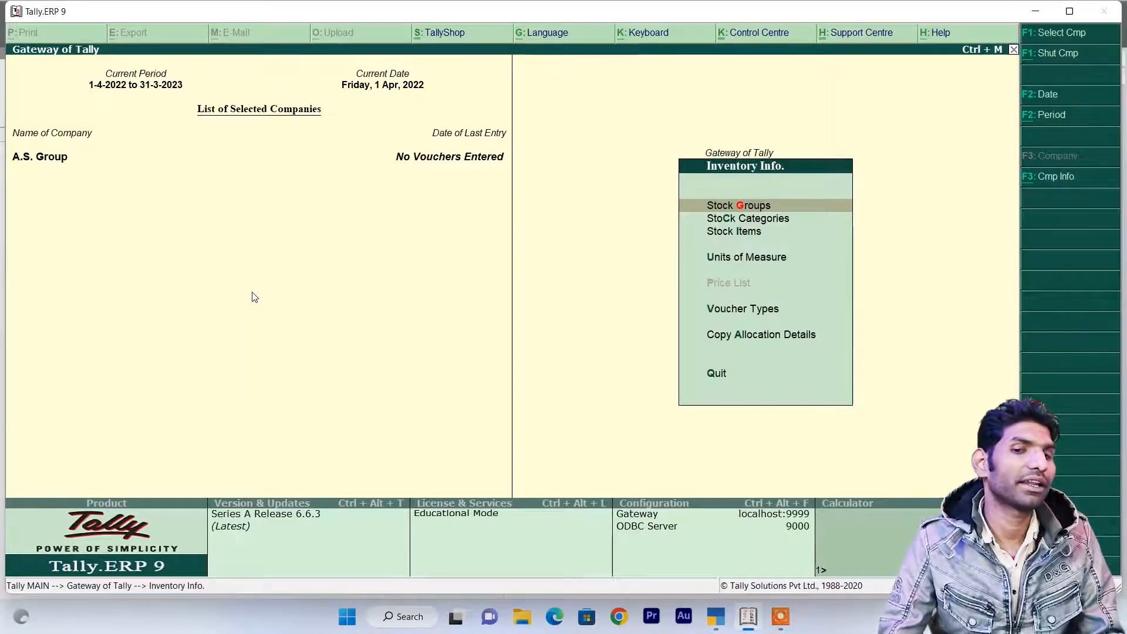
{"action": "key", "text": "Escape"}
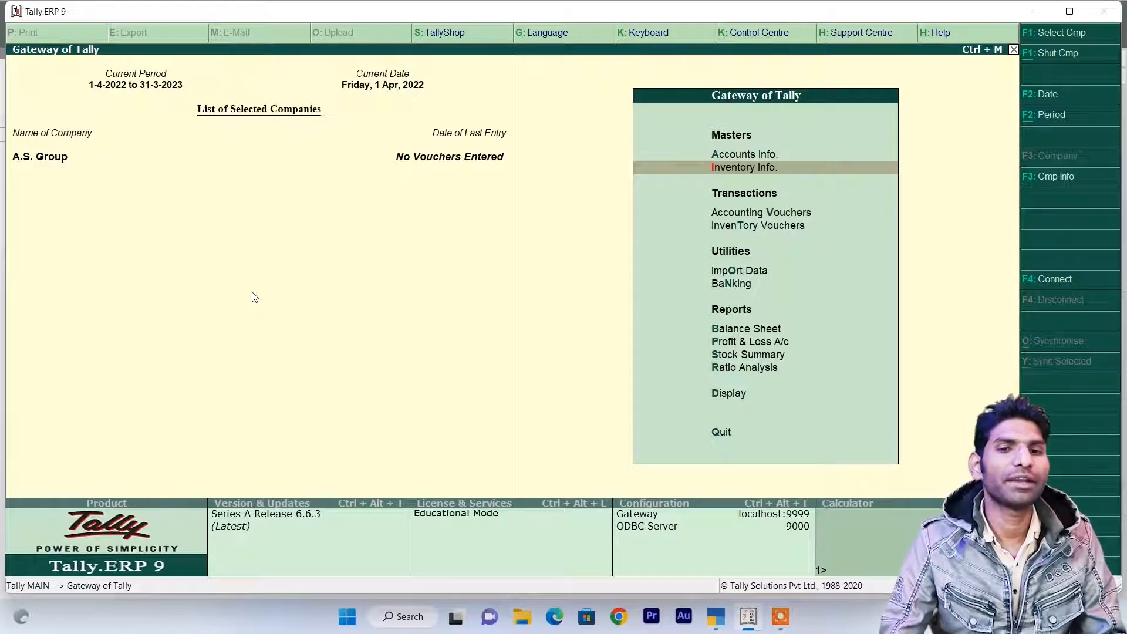
{"action": "key", "text": "a"}
{"action": "key", "text": "l"}
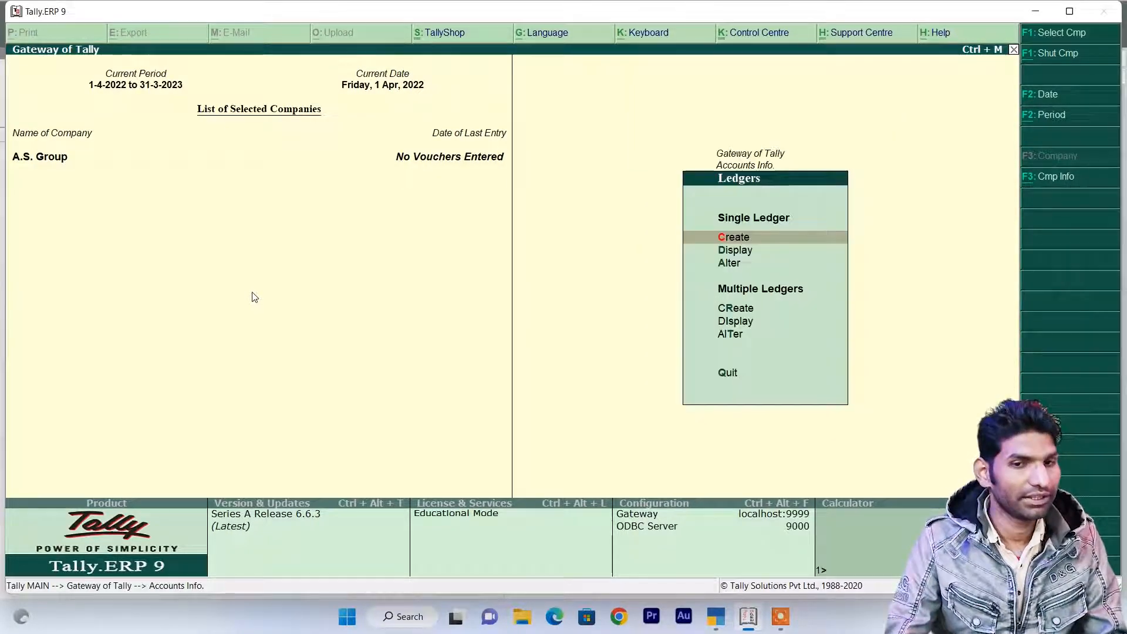
{"action": "type", "text": "c"}
Enter the party's full name without an alias and place the new ledger under Sundry Debtors.
{"action": "type", "text": "Ra"}
{"action": "type", "text": "mesh "}
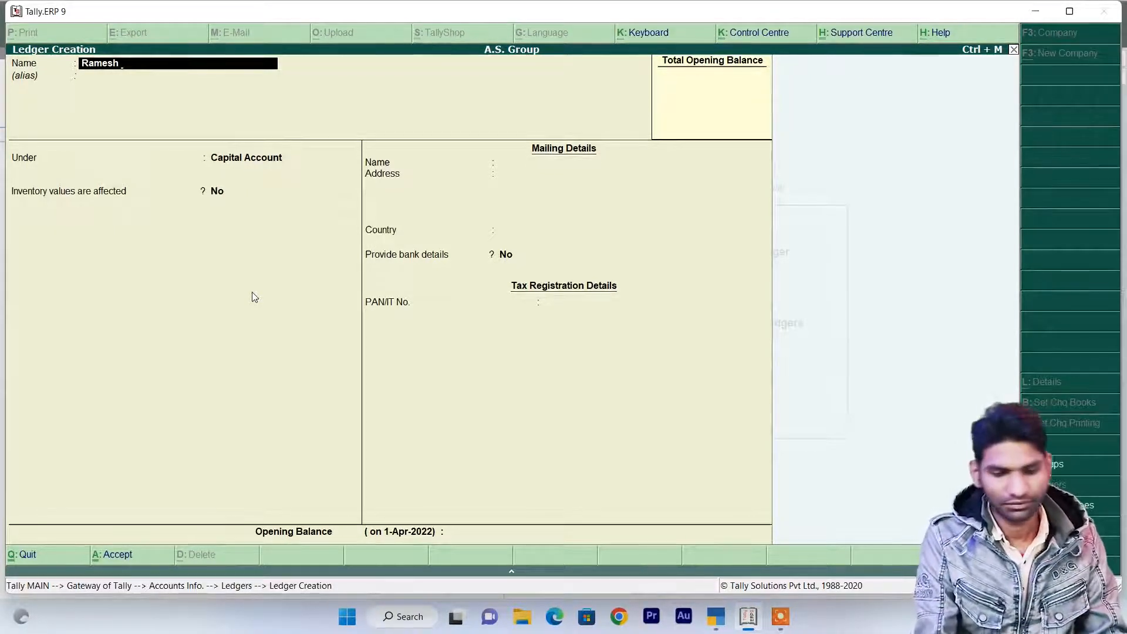
{"action": "type", "text": "Kumar"}
{"action": "key", "text": "Return"}
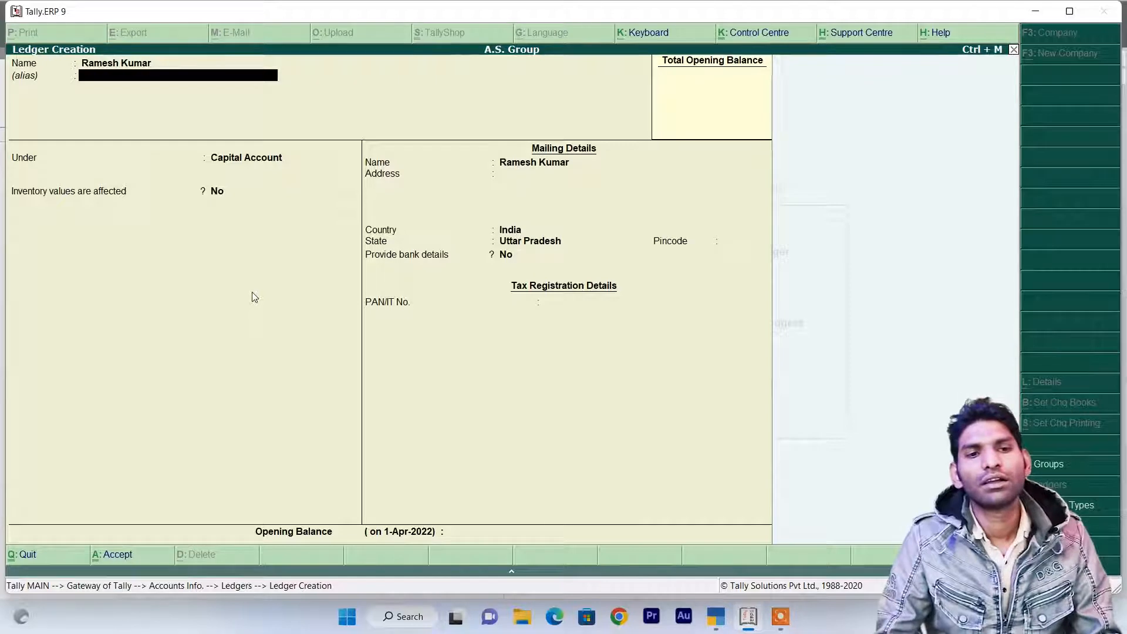
{"action": "key", "text": "Return"}
{"action": "type", "text": "S"}
{"action": "key", "text": "Down"}
{"action": "key", "text": "Down"}
{"action": "key", "text": "Down"}
{"action": "key", "text": "Down"}
{"action": "key", "text": "Return"}
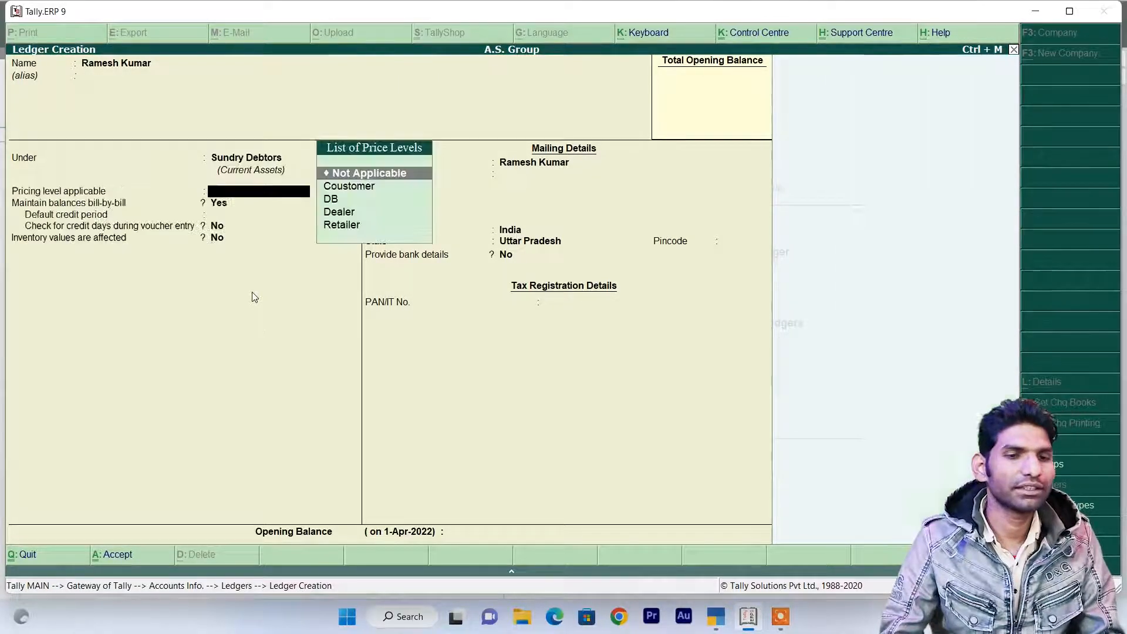
Review the available price levels and choose Dealer as the pricing level applicable to the ledger.
{"action": "key", "text": "Down"}
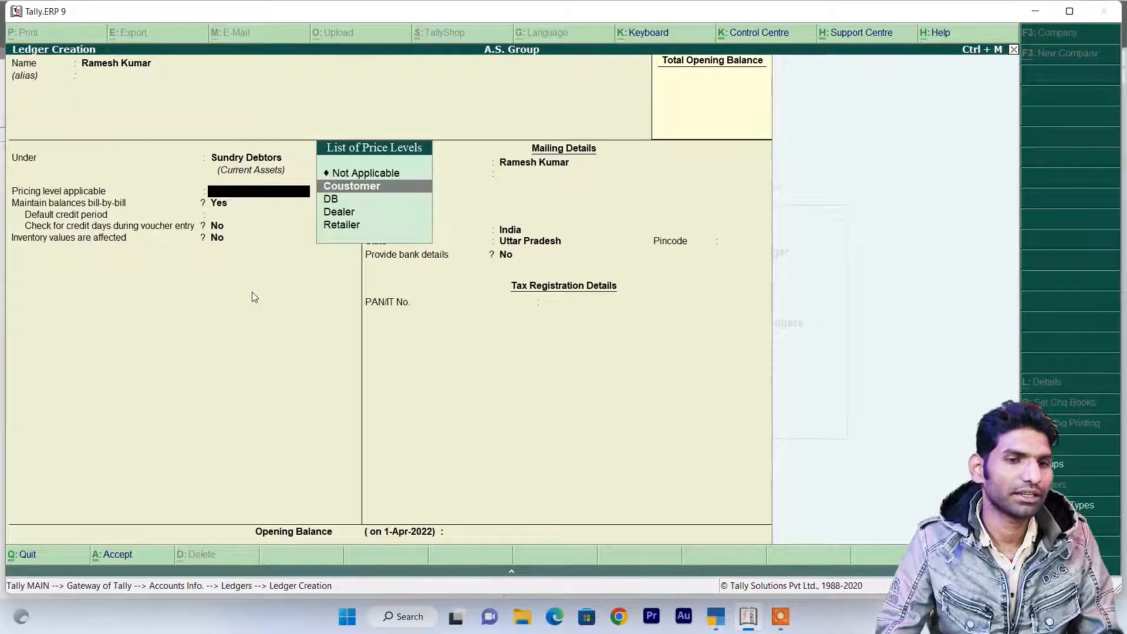
{"action": "key", "text": "Down"}
{"action": "key", "text": "Down"}
{"action": "key", "text": "Down"}
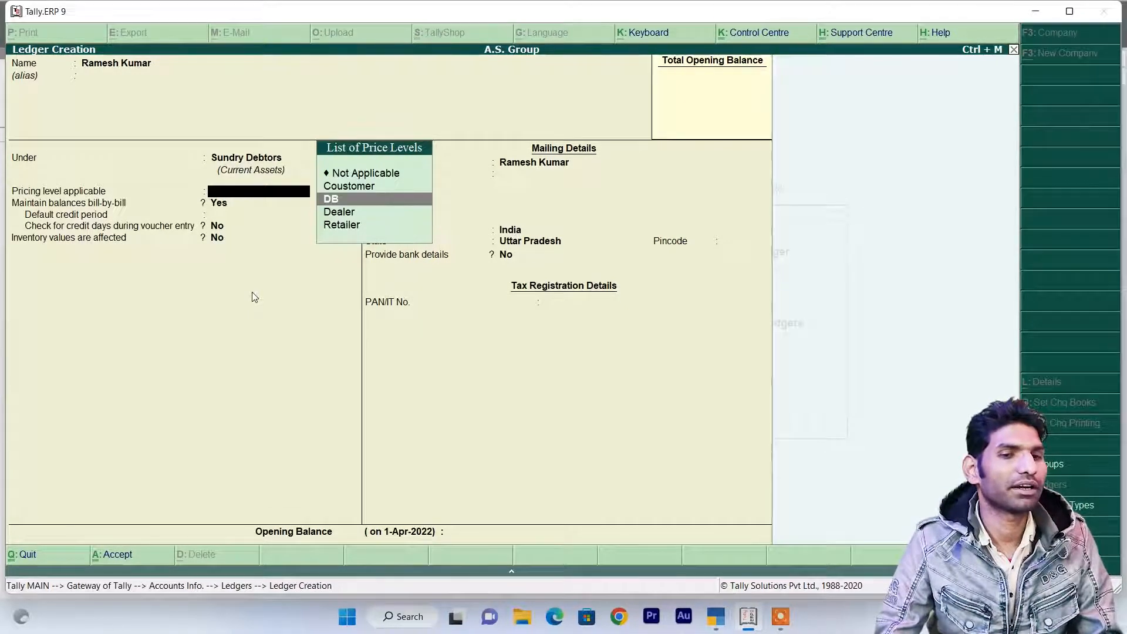
{"action": "key", "text": "Up"}
{"action": "key", "text": "Up"}
{"action": "key", "text": "Up"}
{"action": "key", "text": "Up"}
{"action": "key", "text": "Down"}
{"action": "key", "text": "Down"}
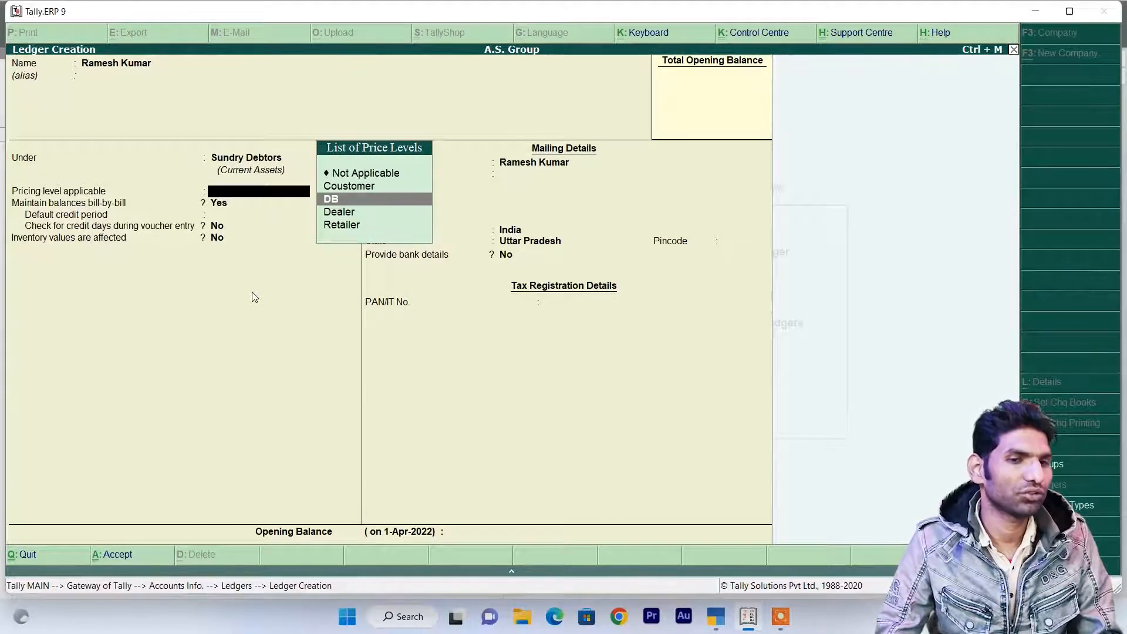
{"action": "key", "text": "Up"}
{"action": "key", "text": "Down"}
{"action": "key", "text": "Down"}
{"action": "key", "text": "Down"}
{"action": "key", "text": "Up"}
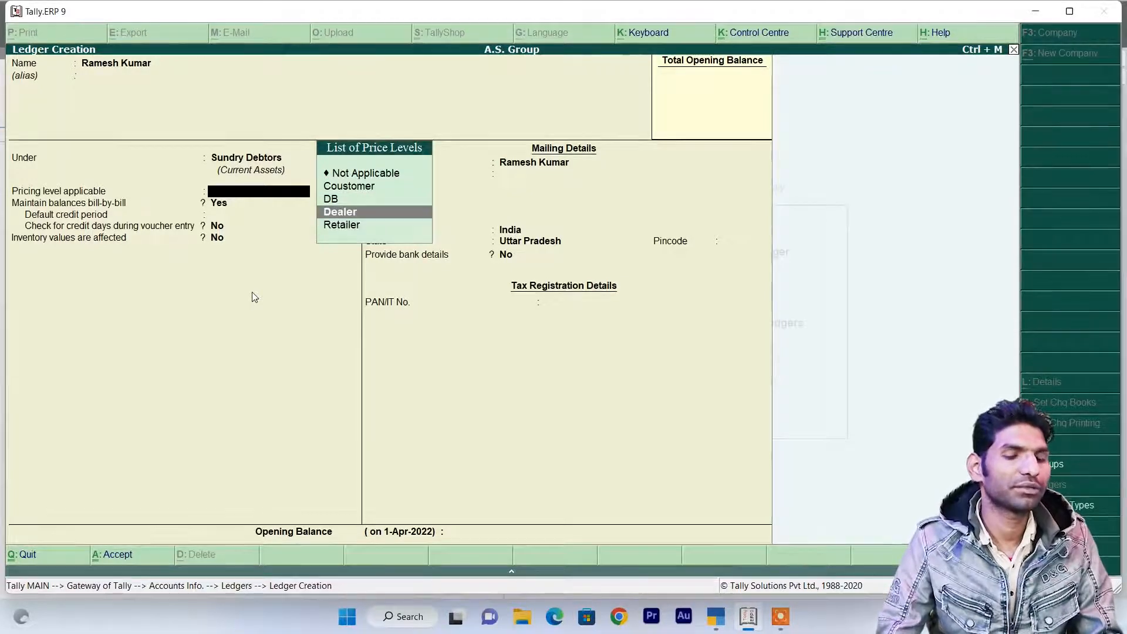
{"action": "key", "text": "Return"}
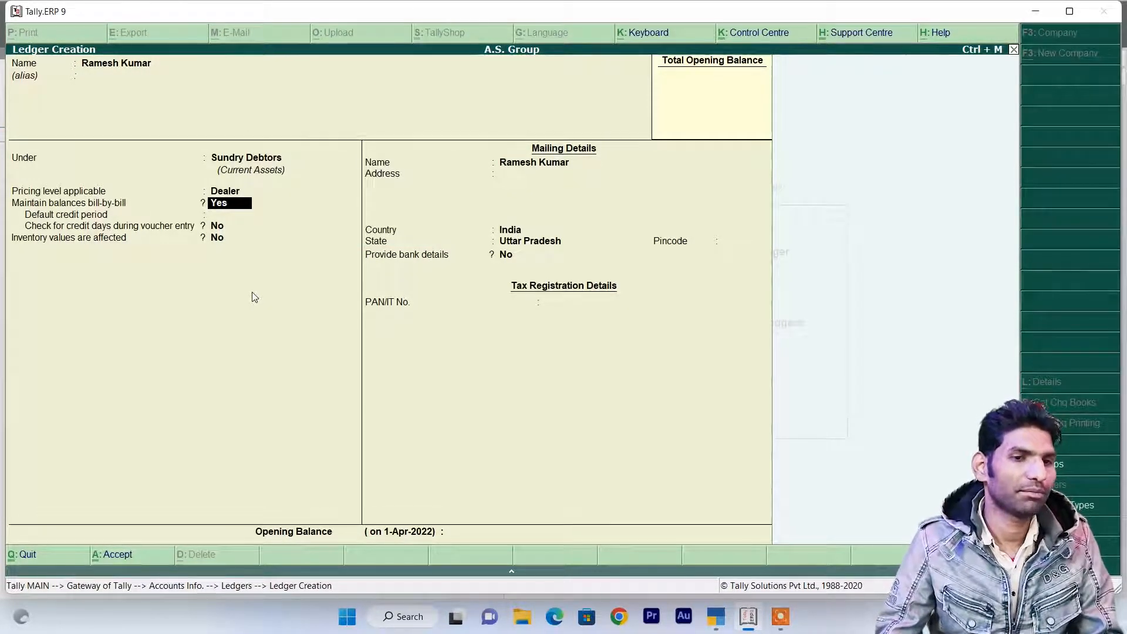
Keep the default credit and mailing details of the Dealer ledger and save it.
{"action": "key", "text": "Return"}
{"action": "key", "text": "Return"}
{"action": "key", "text": "Return"}
{"action": "key", "text": "Return"}
{"action": "key", "text": "Return"}
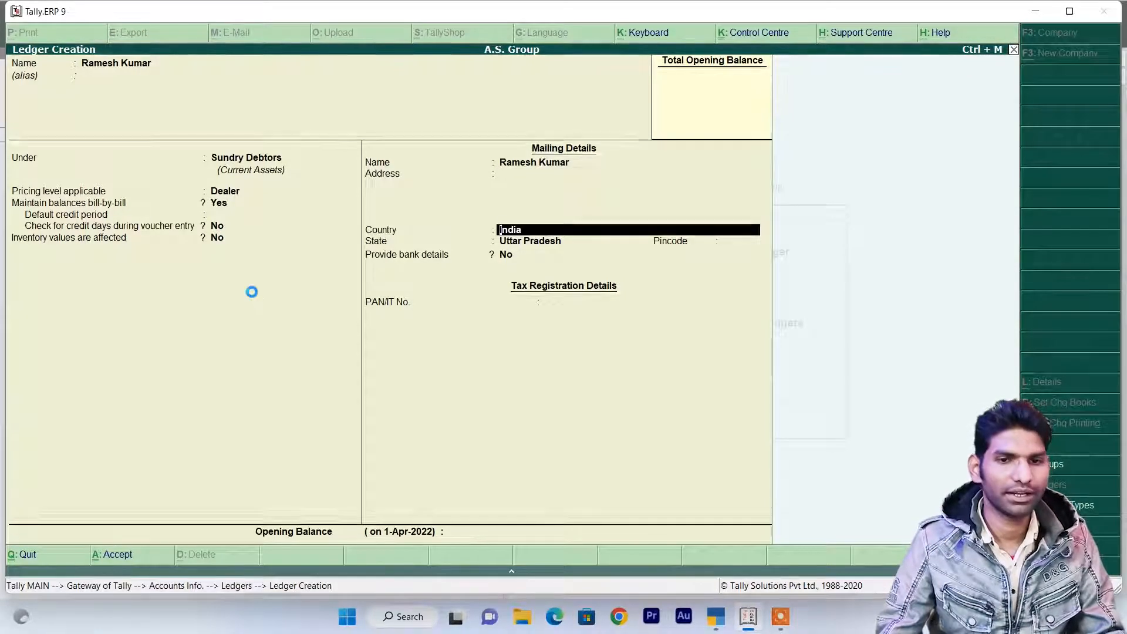
{"action": "key", "text": "ctrl+a"}
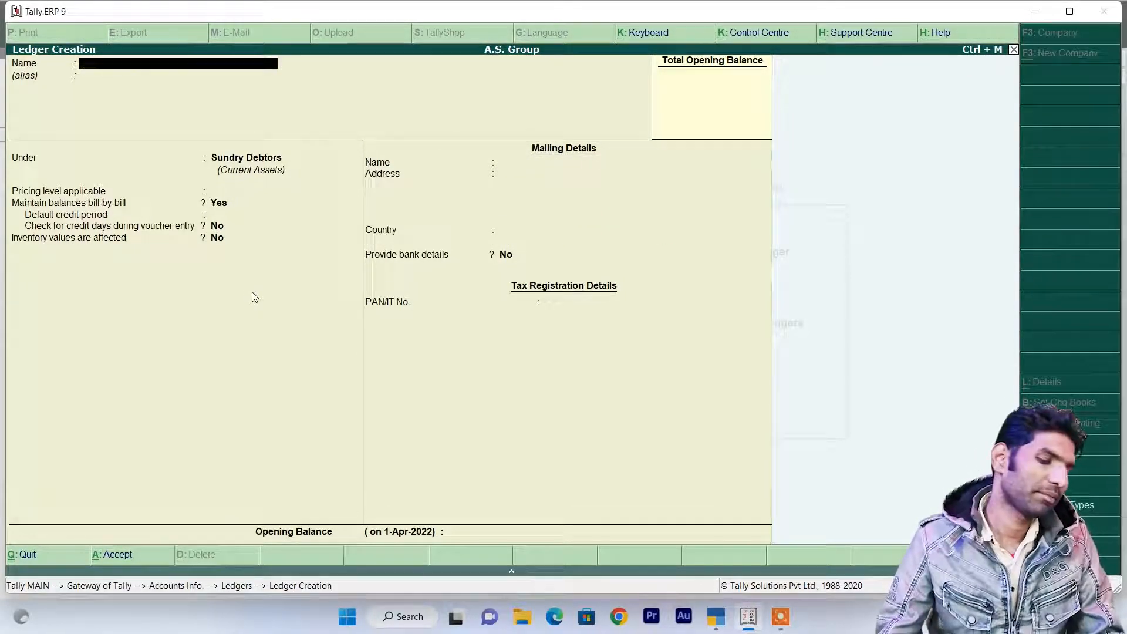
Enter the second party's full name without an alias and keep the ledger under Sundry Debtors.
{"action": "type", "text": "Amit"}
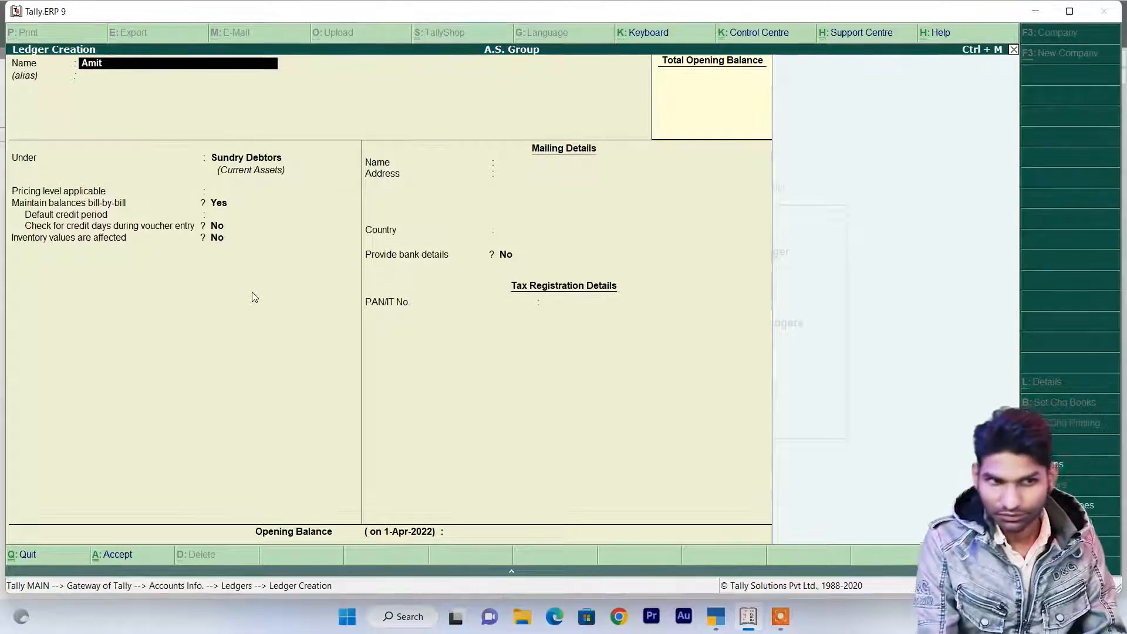
{"action": "type", "text": " Kumart"}
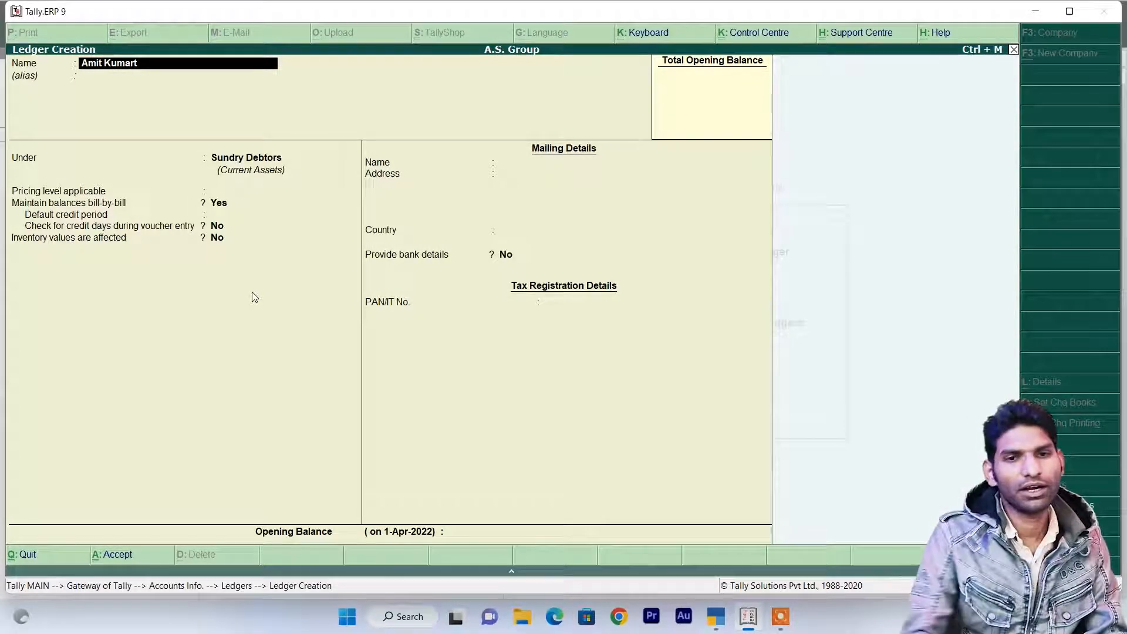
{"action": "key", "text": "BackSpace"}
{"action": "key", "text": "Return"}
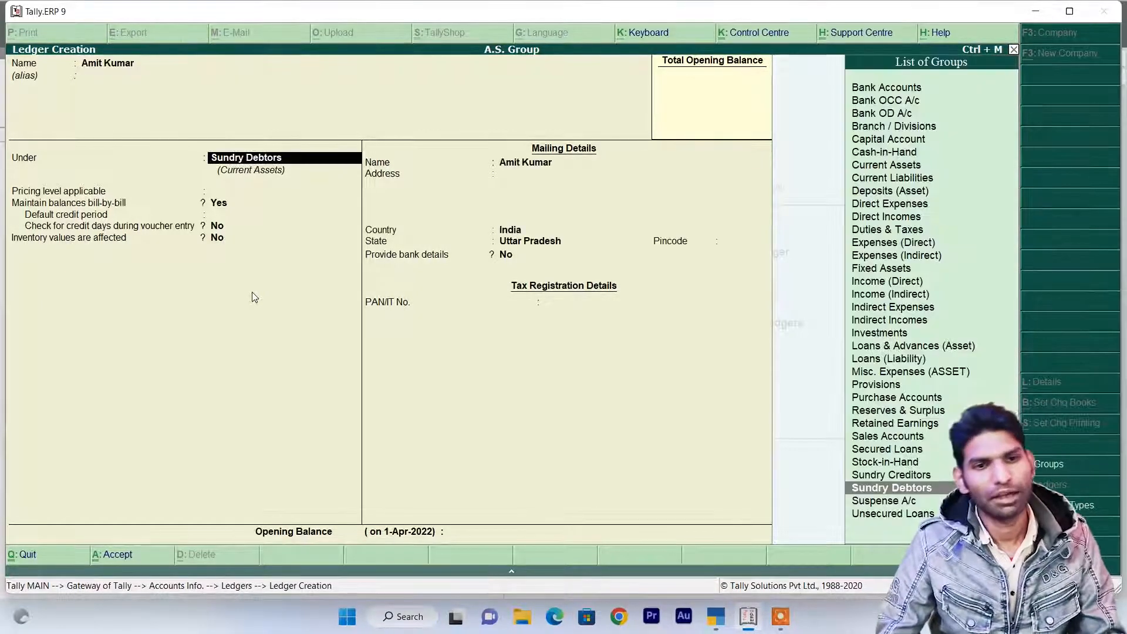
{"action": "key", "text": "Return"}
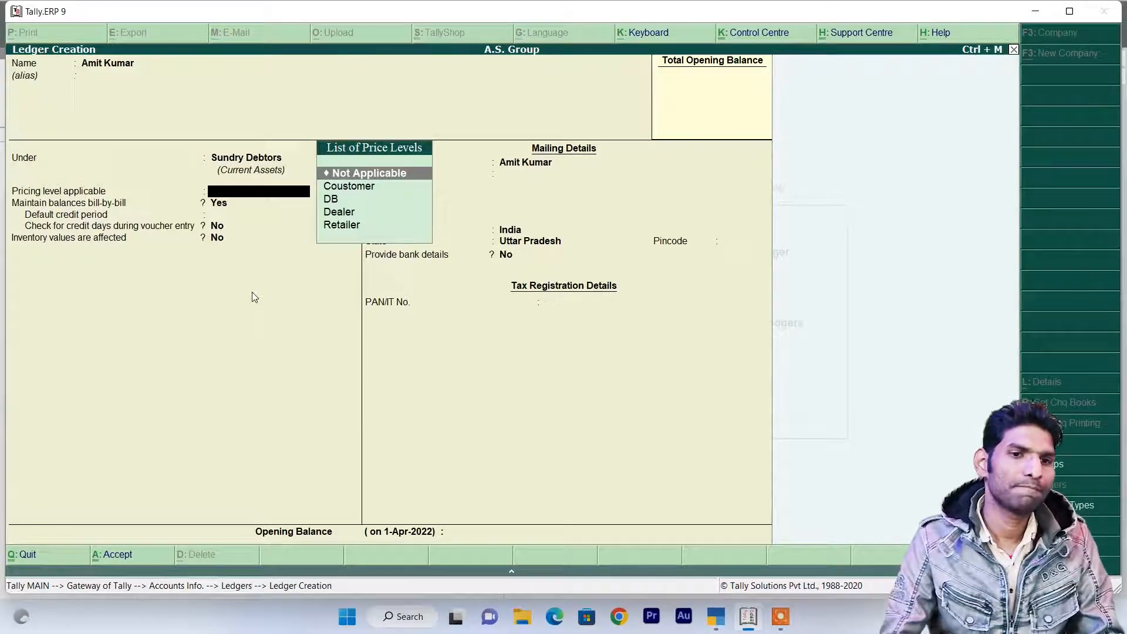
Set the second party ledger's applicable pricing level to Retailer and save the ledger.
{"action": "key", "text": "Down"}
{"action": "key", "text": "Down"}
{"action": "key", "text": "Down"}
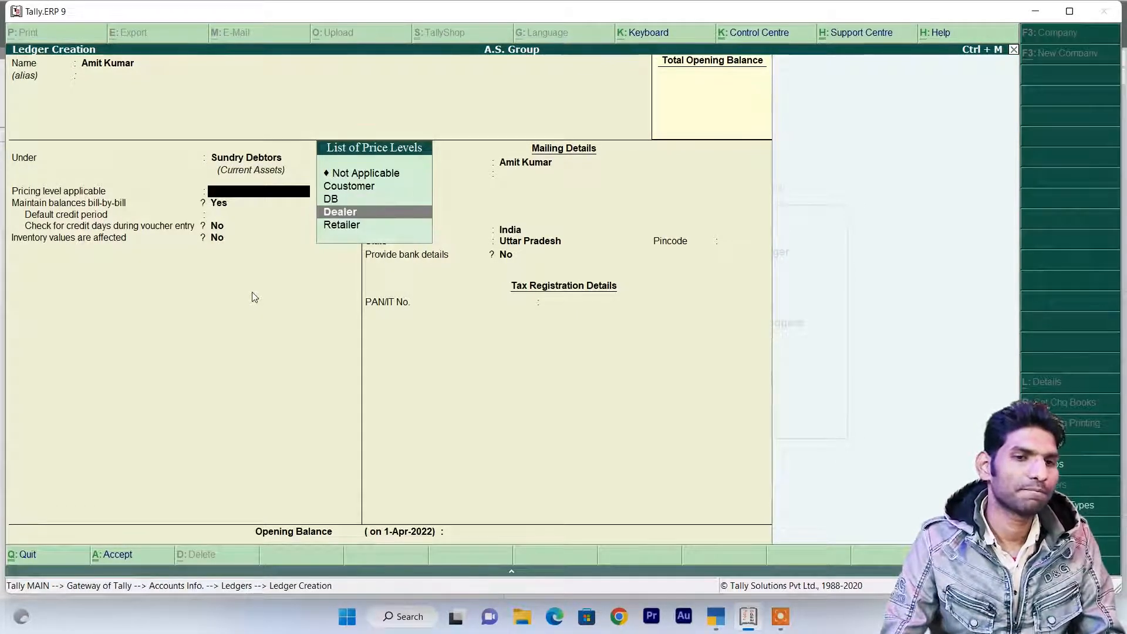
{"action": "key", "text": "Down"}
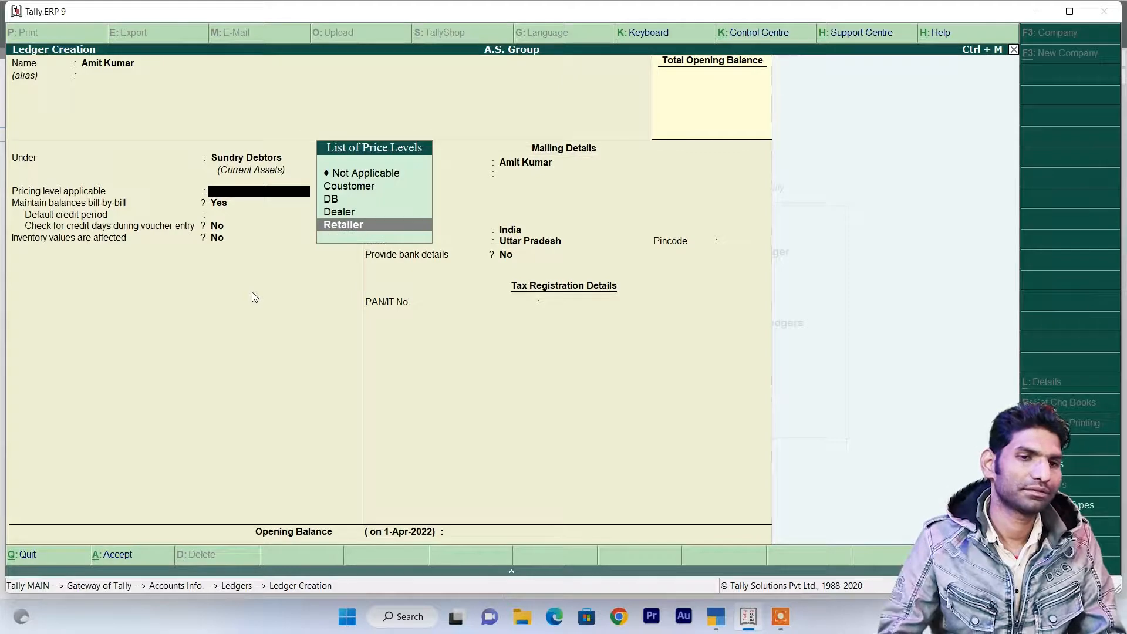
{"action": "key", "text": "Return"}
{"action": "key", "text": "ctrl+a"}
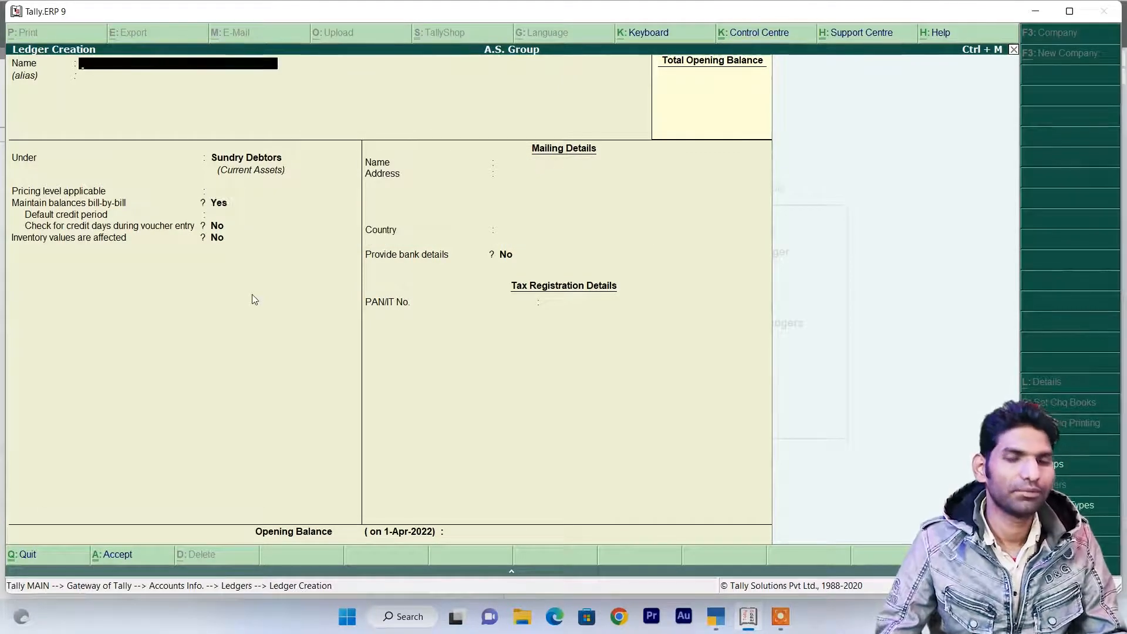
Leave ledger creation in Tally.ERP 9 and return to the Gateway of Tally.
{"action": "key", "text": "Escape"}
{"action": "key", "text": "Escape"}
{"action": "key", "text": "Escape"}
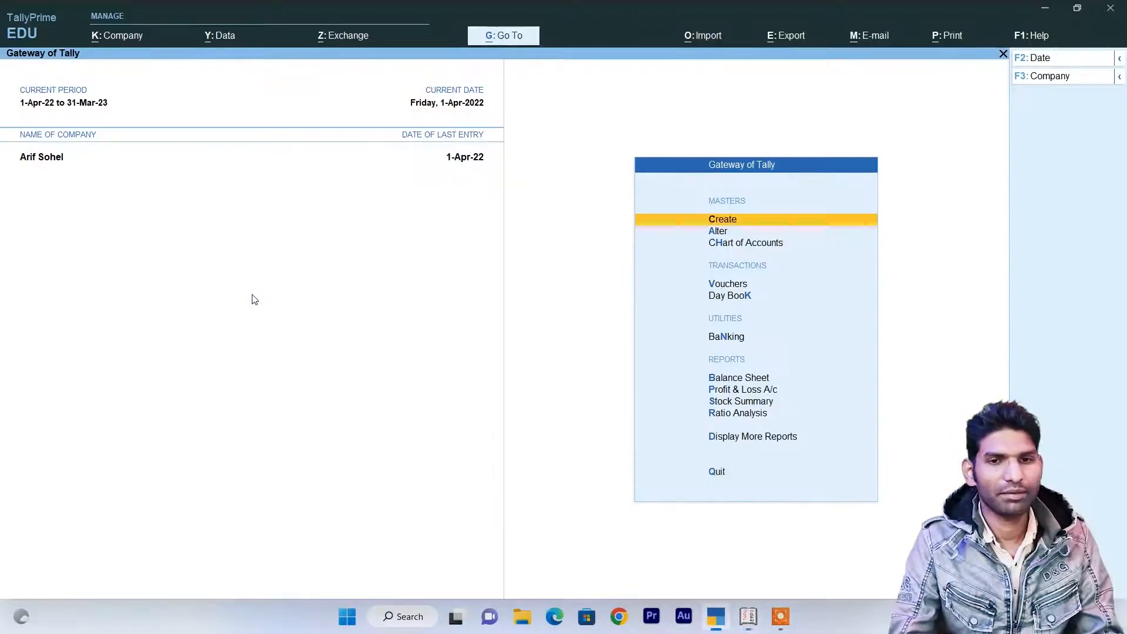
In TallyPrime, open the list of masters for creation and examine the inventory masters down to Price levels.
{"action": "key", "text": "Down"}
{"action": "key", "text": "Up"}
{"action": "key", "text": "Return"}
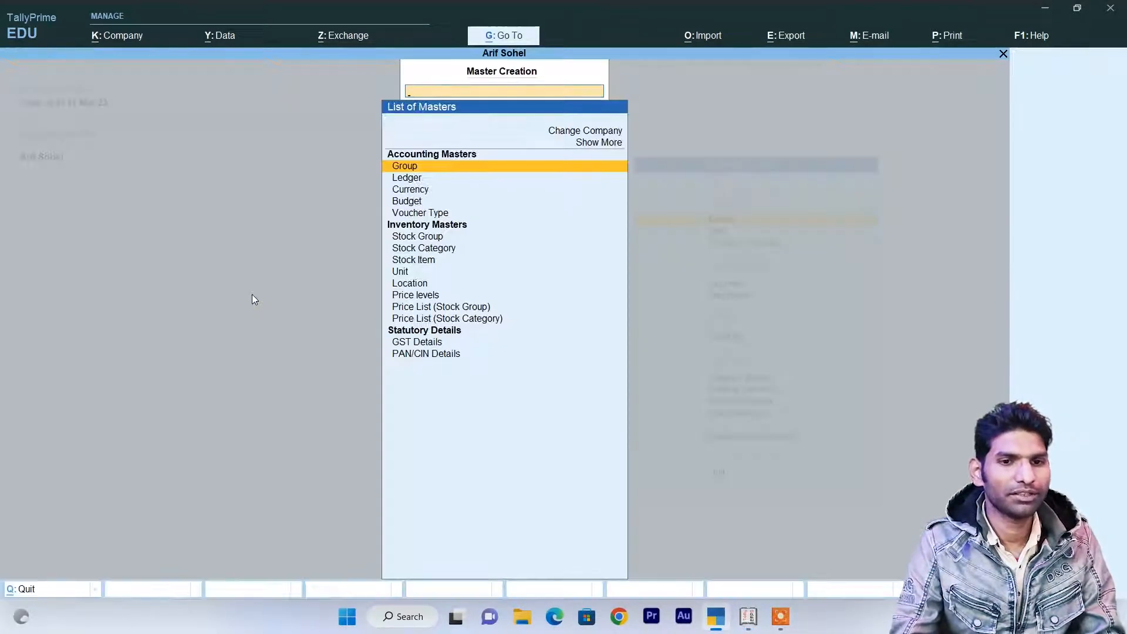
{"action": "key", "text": "Down"}
{"action": "key", "text": "Down"}
{"action": "key", "text": "Down"}
{"action": "key", "text": "Down"}
{"action": "key", "text": "Down"}
{"action": "key", "text": "Down"}
{"action": "key", "text": "Down"}
{"action": "key", "text": "Down"}
{"action": "key", "text": "Down"}
{"action": "key", "text": "Down"}
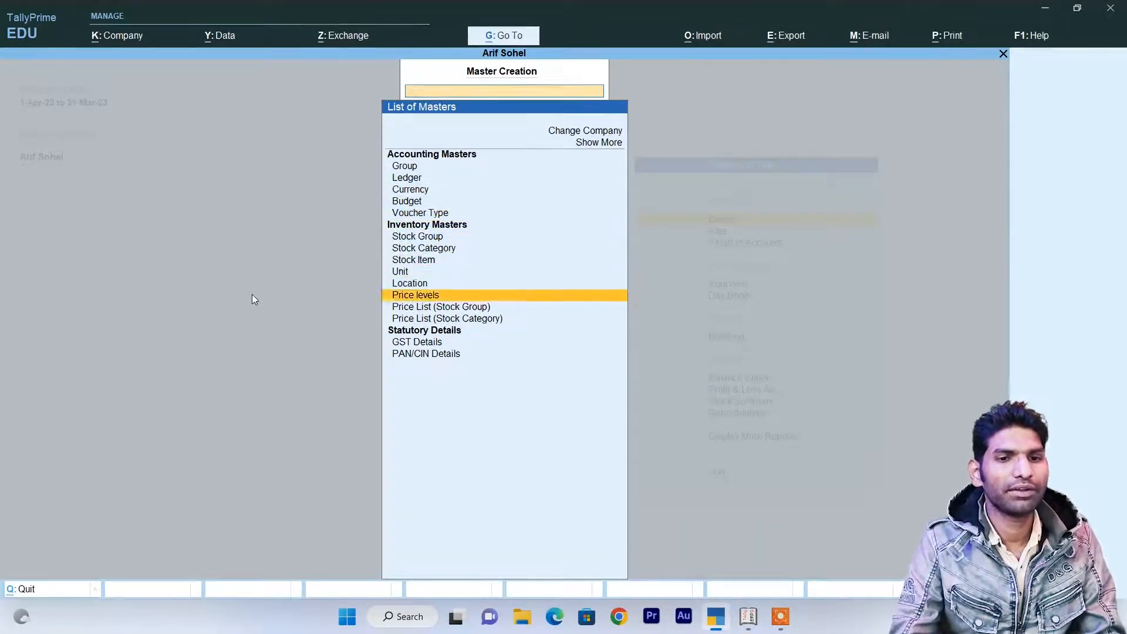
Compare the Price List (Stock Group) and Price List (Stock Category) masters, then return to the Gateway of Tally.
{"action": "key", "text": "Down"}
{"action": "key", "text": "Down"}
{"action": "key", "text": "Down"}
{"action": "key", "text": "Up"}
{"action": "key", "text": "Up"}
{"action": "key", "text": "Down"}
{"action": "key", "text": "Up"}
{"action": "key", "text": "Down"}
{"action": "key", "text": "Up"}
{"action": "key", "text": "Down"}
{"action": "key", "text": "Up"}
{"action": "key", "text": "Down"}
{"action": "key", "text": "Up"}
{"action": "key", "text": "Down"}
{"action": "key", "text": "Up"}
{"action": "key", "text": "Down"}
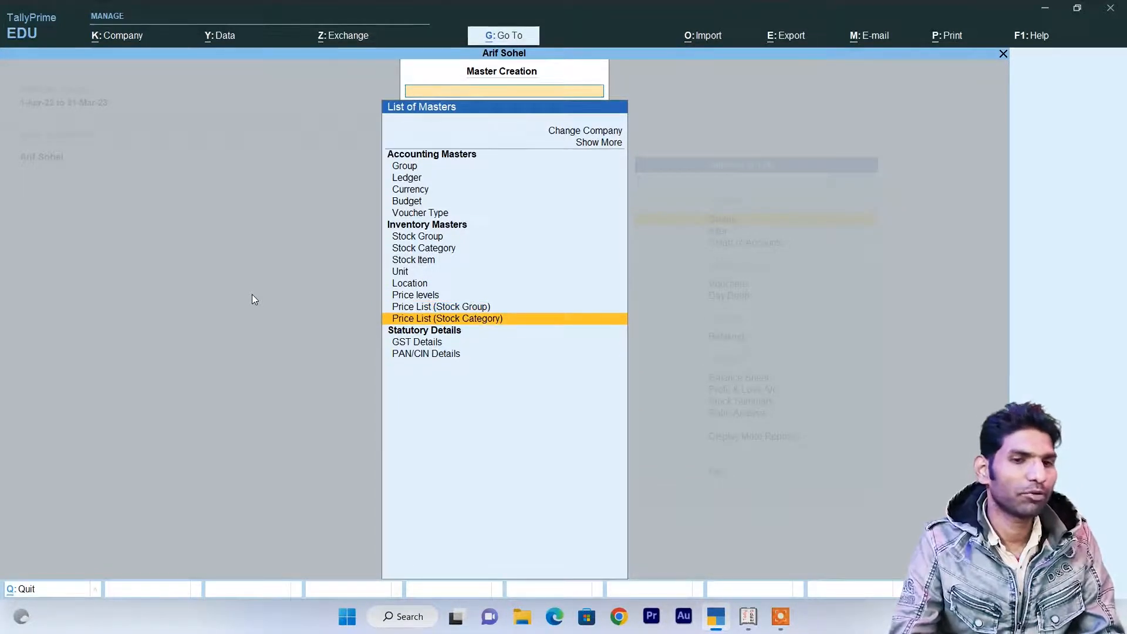
{"action": "key", "text": "Up"}
{"action": "key", "text": "Down"}
{"action": "key", "text": "Down"}
{"action": "key", "text": "Up"}
{"action": "key", "text": "Down"}
{"action": "key", "text": "Up"}
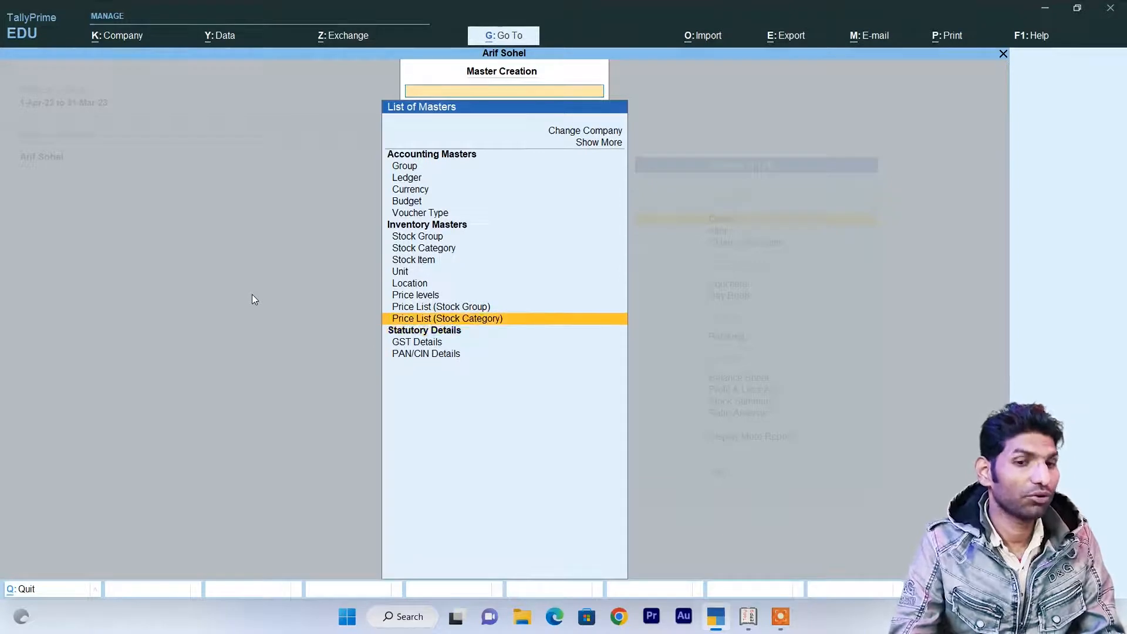
{"action": "key", "text": "Up"}
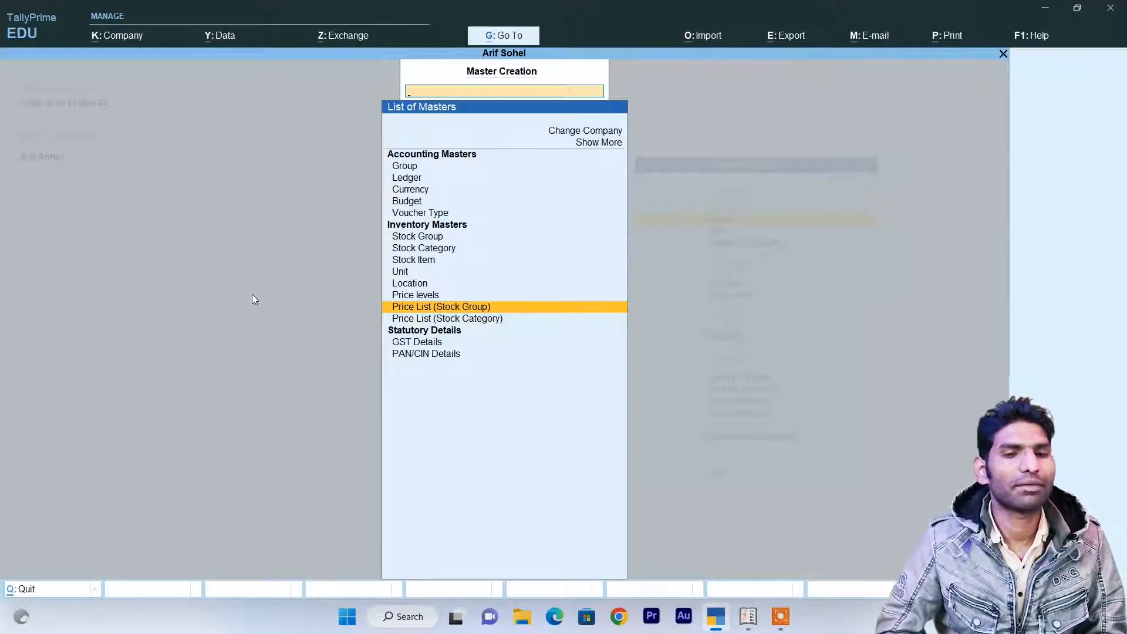
{"action": "key", "text": "alt+Tab"}
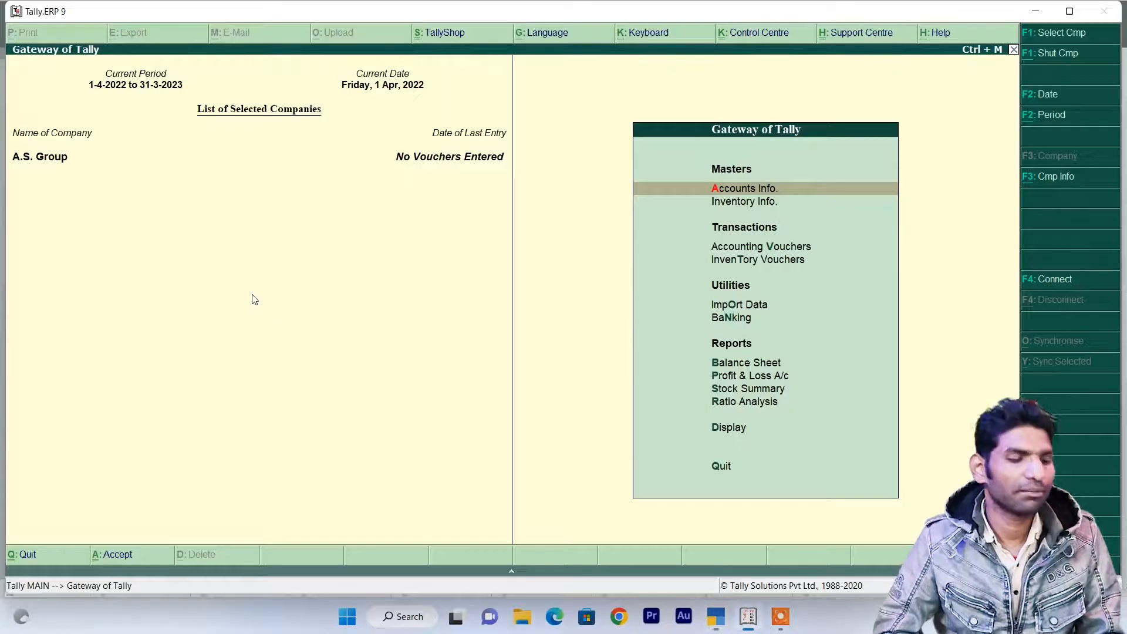
{"action": "key", "text": "alt+Tab"}
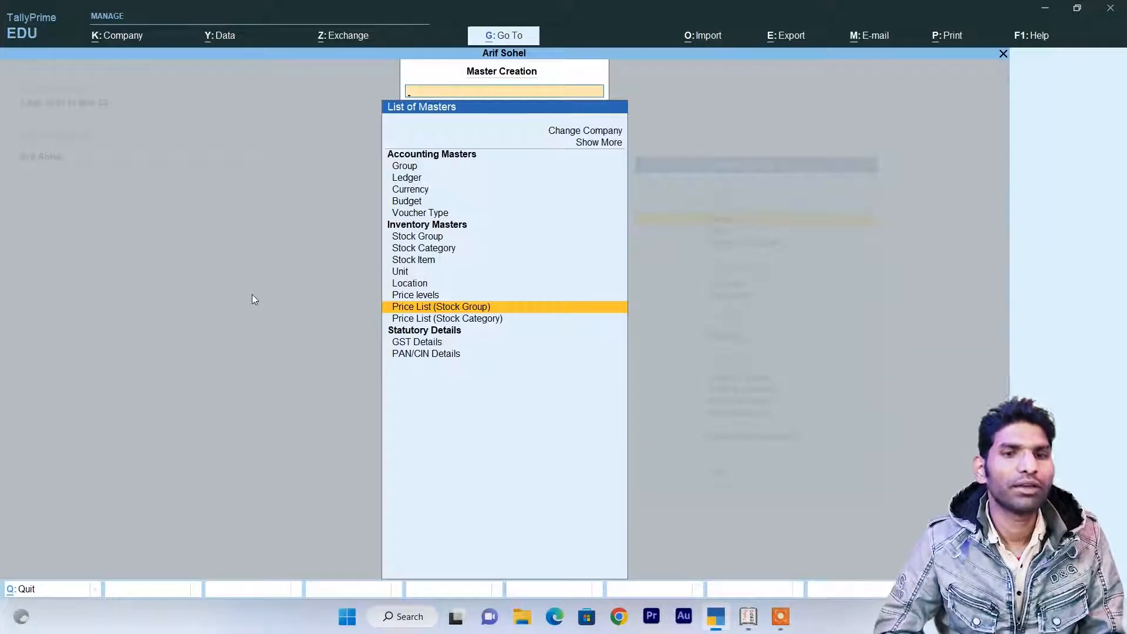
{"action": "key", "text": "Escape"}
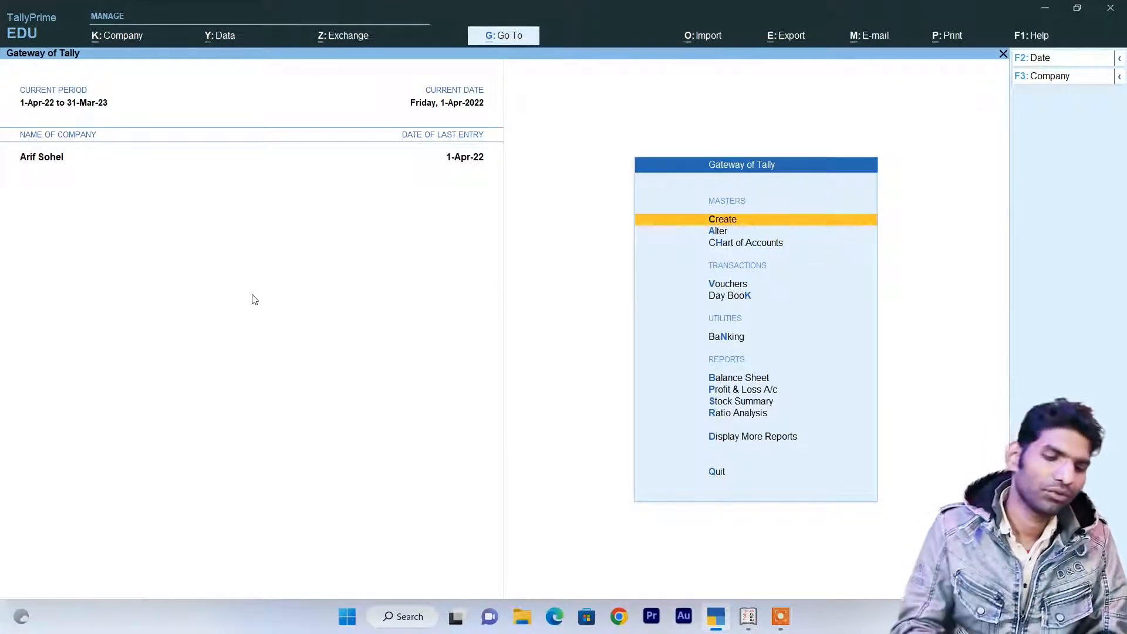
Enable separate Actual and Billed Quantity columns in invoices in the company features and save the change.
{"action": "key", "text": "F11"}
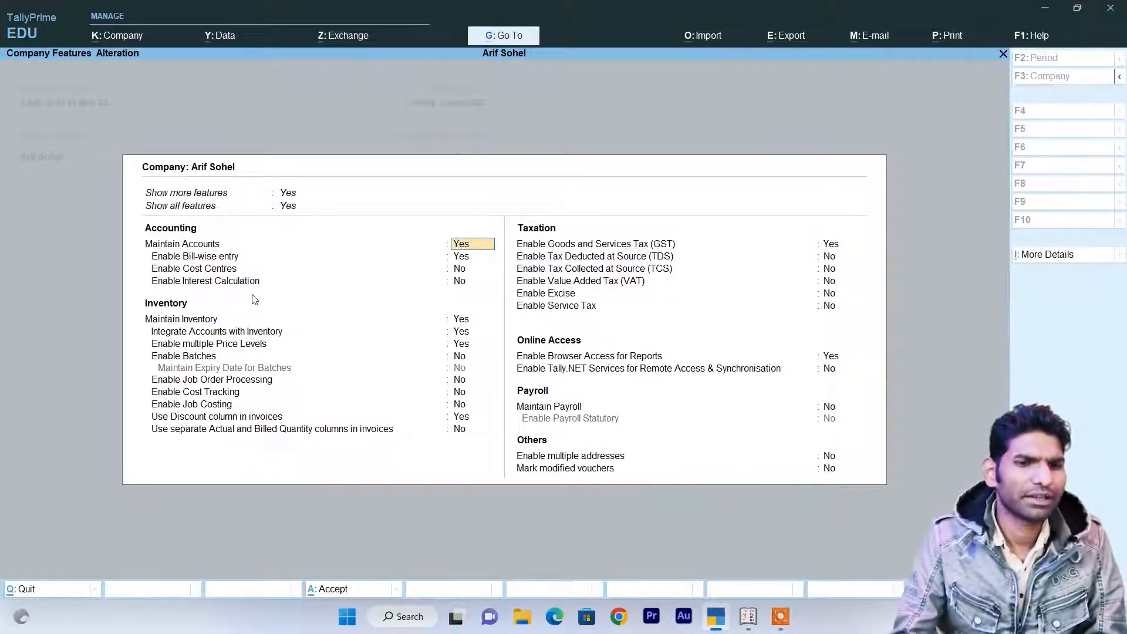
{"action": "key", "text": "Down"}
{"action": "key", "text": "Down"}
{"action": "key", "text": "Down"}
{"action": "key", "text": "Down"}
{"action": "key", "text": "Down"}
{"action": "key", "text": "Down"}
{"action": "key", "text": "Down"}
{"action": "key", "text": "Down"}
{"action": "key", "text": "Down"}
{"action": "key", "text": "Down"}
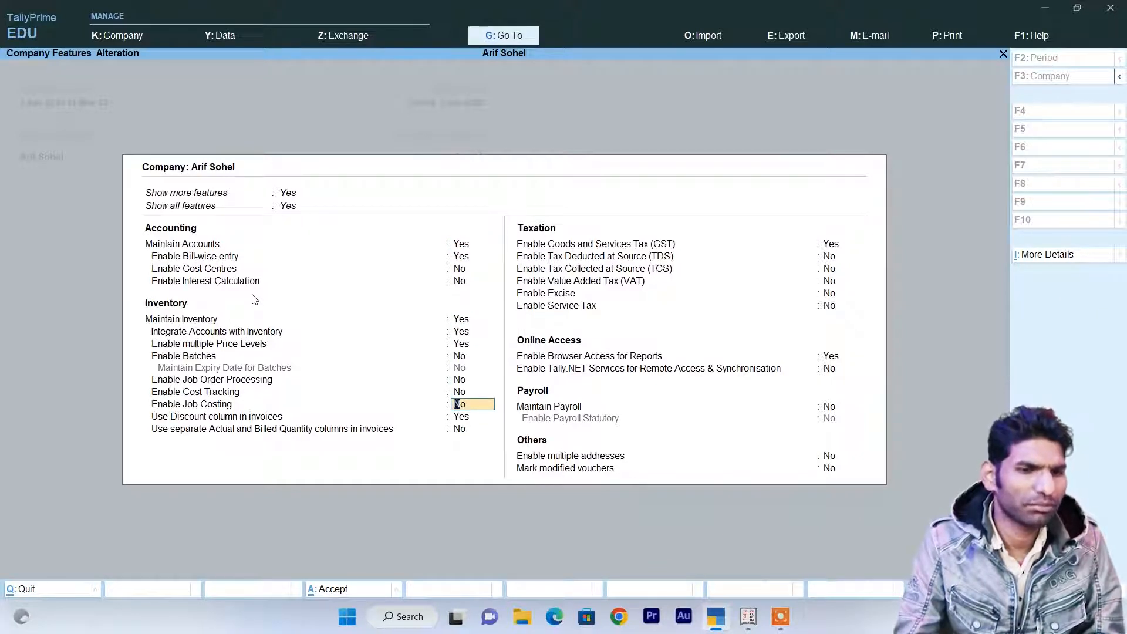
{"action": "key", "text": "Down"}
{"action": "key", "text": "Down"}
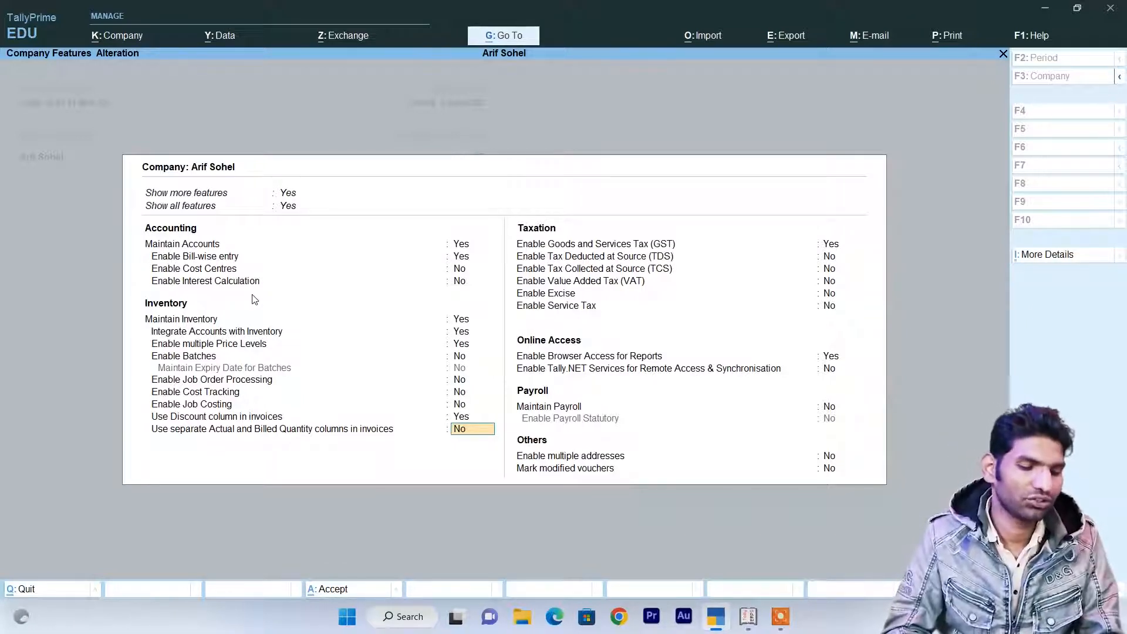
{"action": "key", "text": "y"}
{"action": "key", "text": "ctrl"}
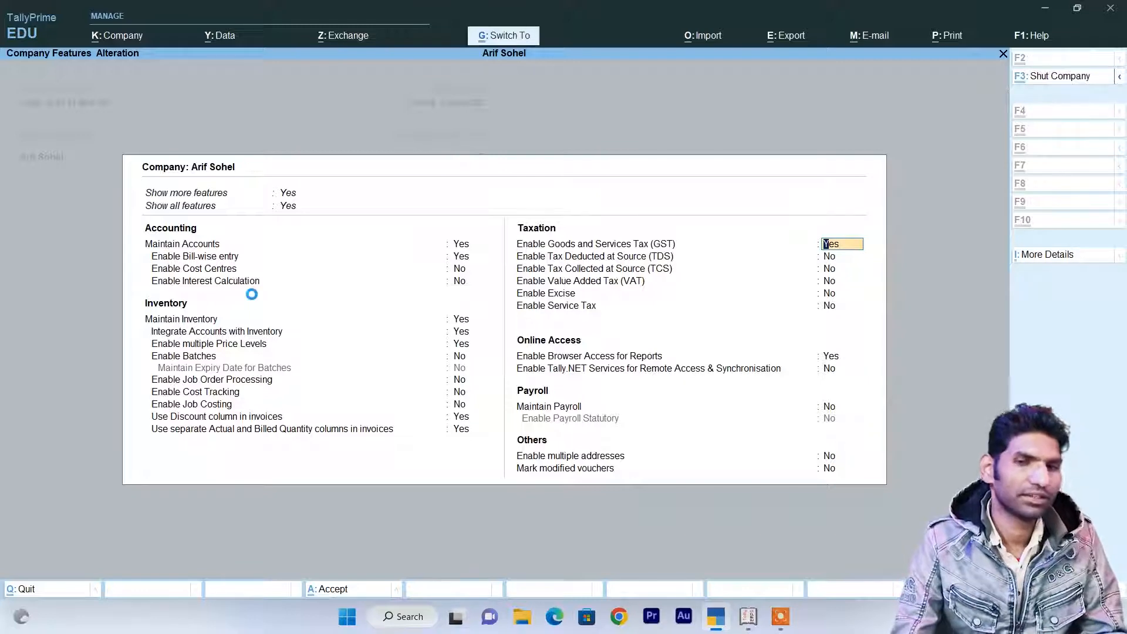
Open accounting voucher creation and switch the voucher type to Sales.
{"action": "key", "text": "Down"}
{"action": "key", "text": "Down"}
{"action": "key", "text": "Down"}
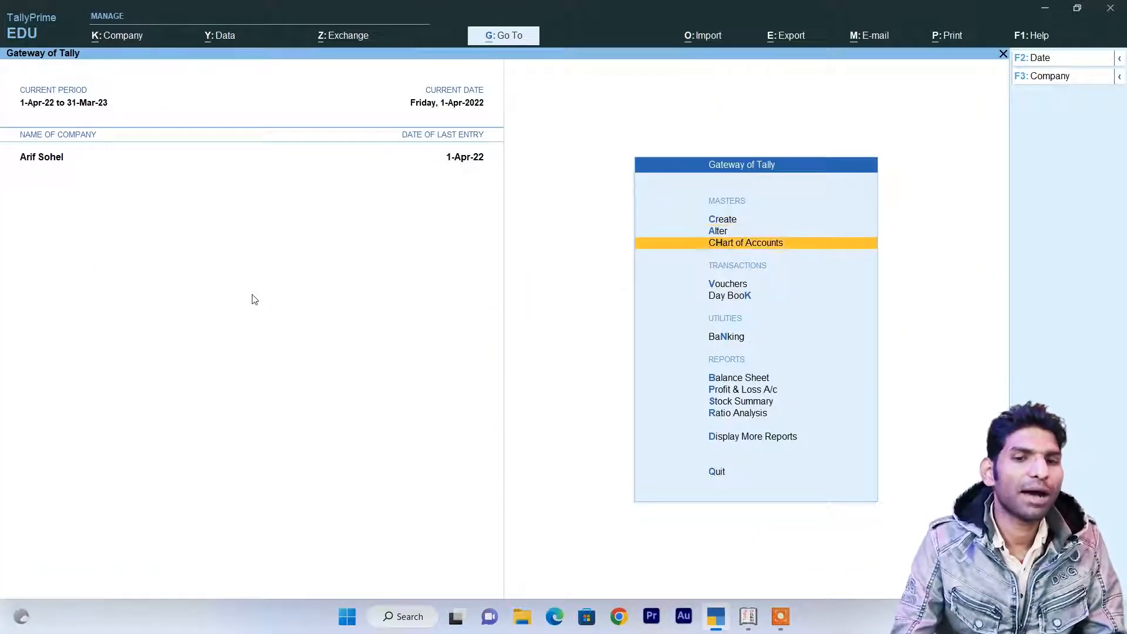
{"action": "key", "text": "Return"}
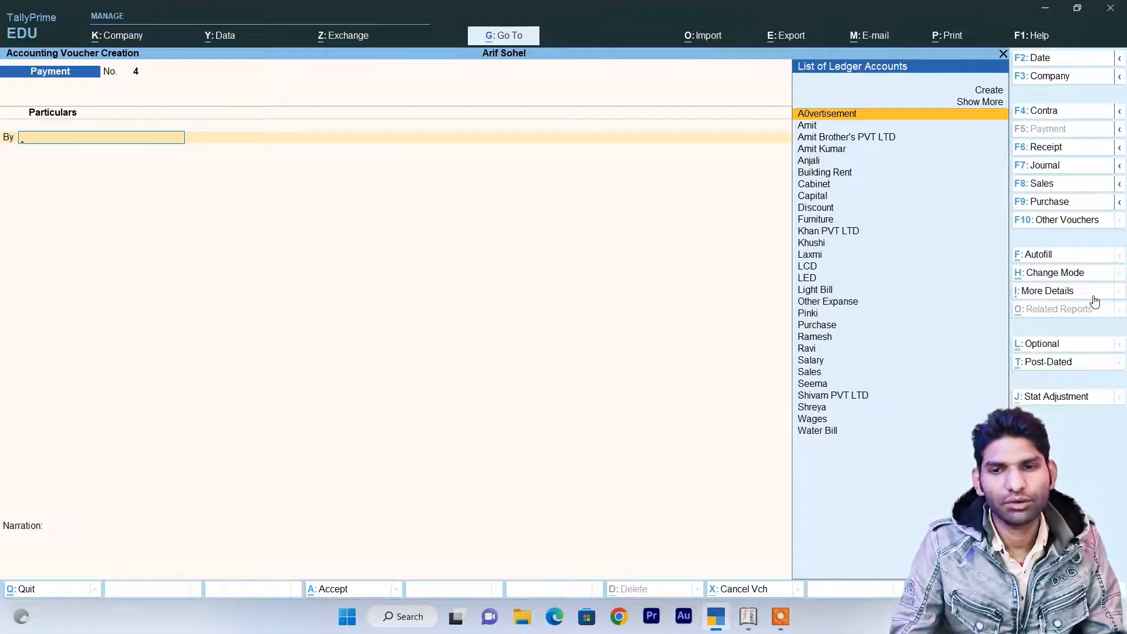
{"action": "left_click", "coordinate": [1049, 185]}
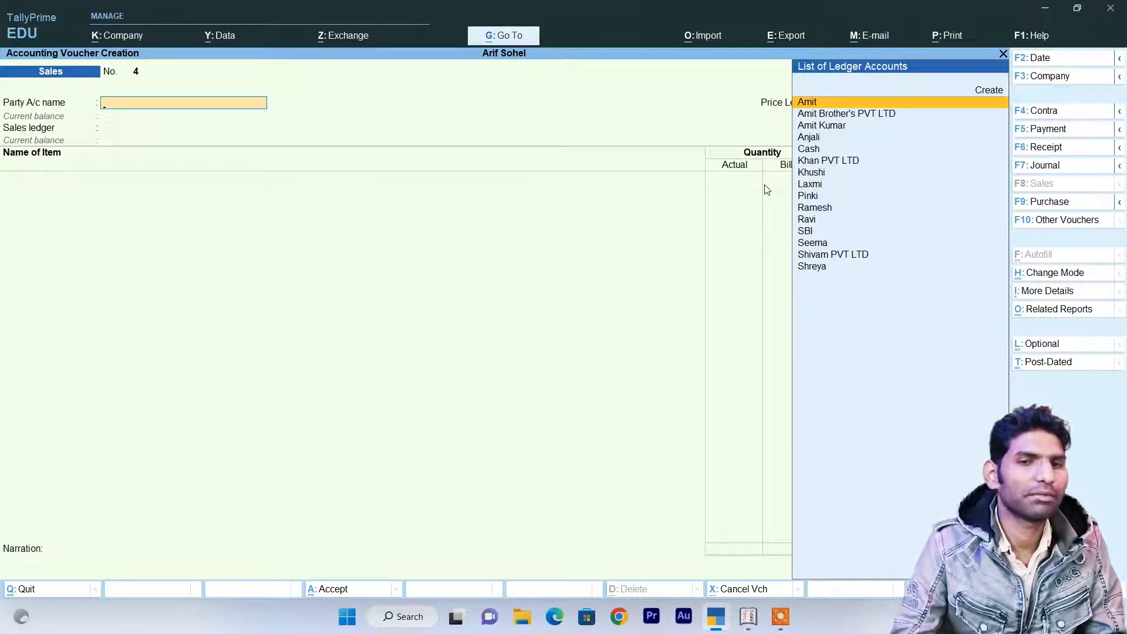
Choose Khan PVT LTD as the sales party with its default dispatch and party details, and look through the price levels.
{"action": "key", "text": "Down"}
{"action": "key", "text": "Down"}
{"action": "key", "text": "Down"}
{"action": "key", "text": "Down"}
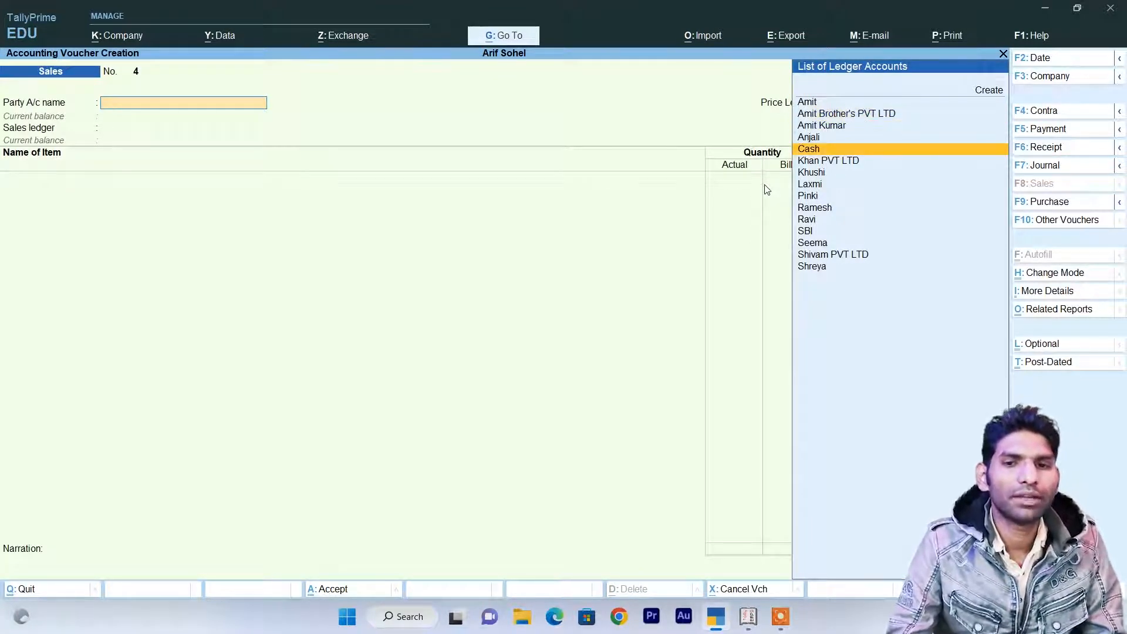
{"action": "key", "text": "Down"}
{"action": "key", "text": "Return"}
{"action": "key", "text": "Return"}
{"action": "key", "text": "Return"}
{"action": "key", "text": "Return"}
{"action": "key", "text": "Return"}
{"action": "key", "text": "Return"}
{"action": "key", "text": "Return"}
{"action": "key", "text": "Return"}
{"action": "key", "text": "Return"}
{"action": "key", "text": "Return"}
{"action": "key", "text": "Return"}
{"action": "key", "text": "Return"}
{"action": "key", "text": "Return"}
{"action": "key", "text": "Return"}
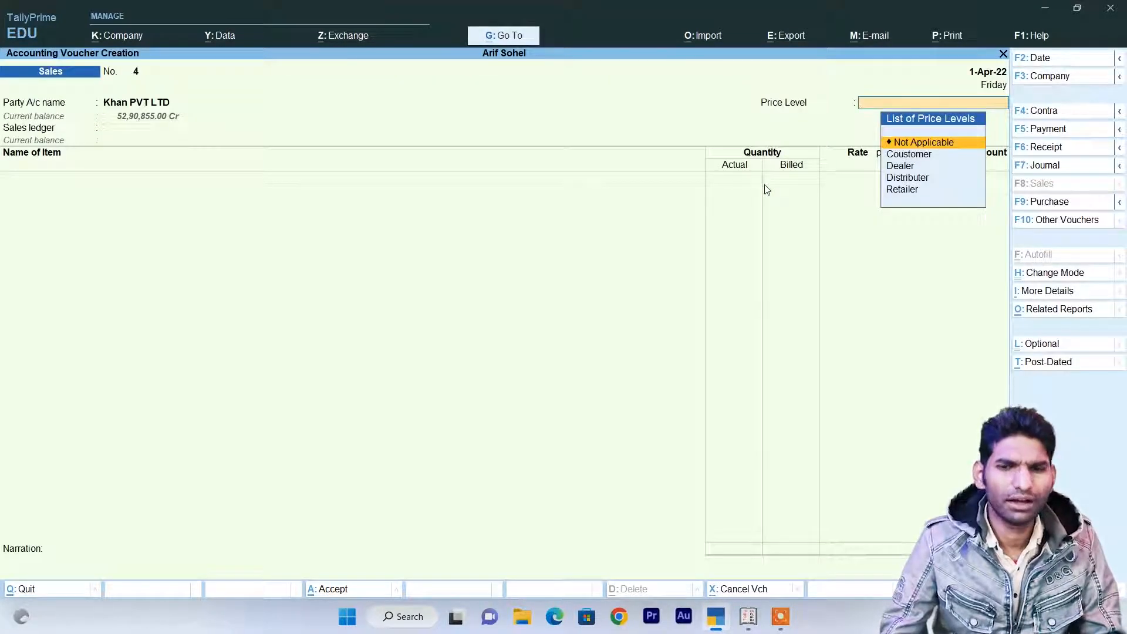
{"action": "key", "text": "Down"}
{"action": "key", "text": "Down"}
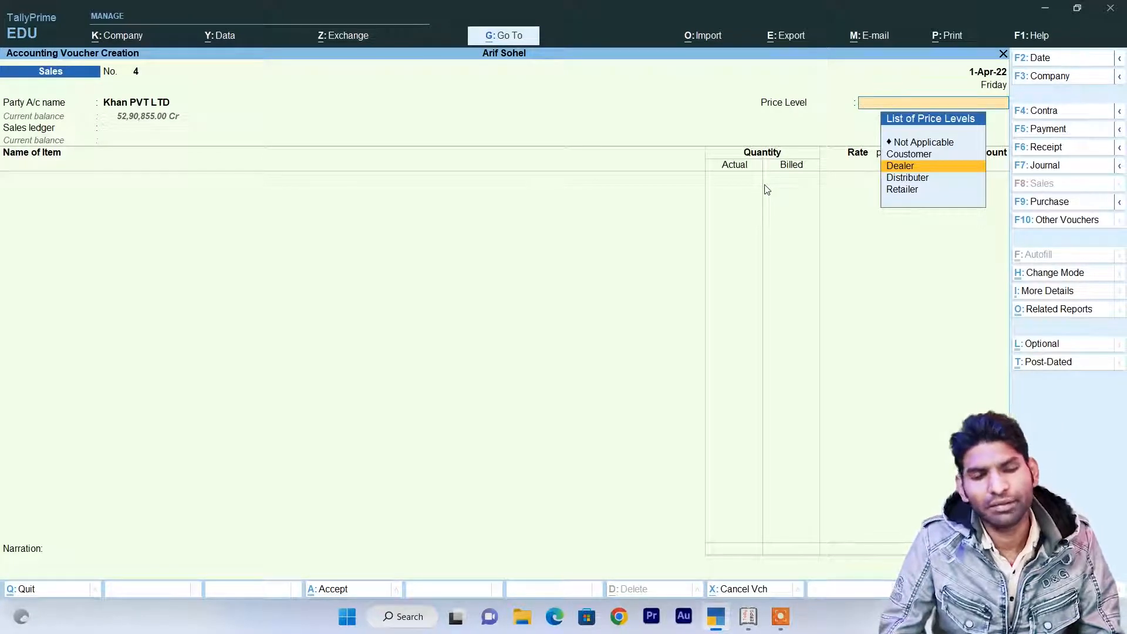
Change the sales party to the customer ledger assigned the Distributer price level, keeping dispatch details blank and Uttar Pradesh as place of supply.
{"action": "key", "text": "BackSpace"}
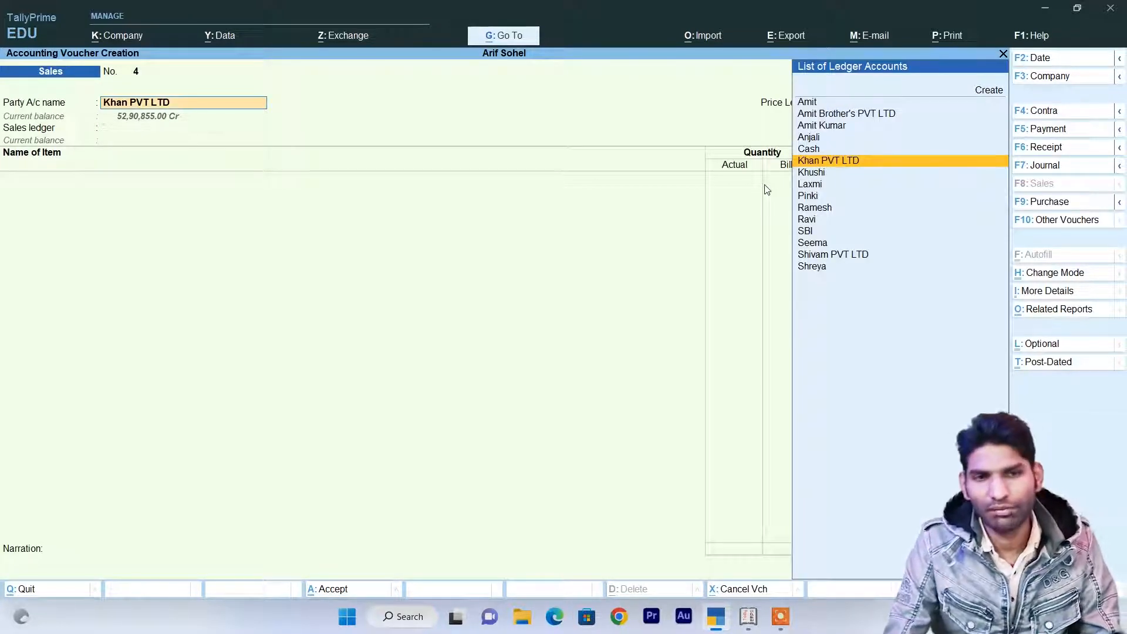
{"action": "key", "text": "Down"}
{"action": "key", "text": "Down"}
{"action": "key", "text": "Down"}
{"action": "key", "text": "Down"}
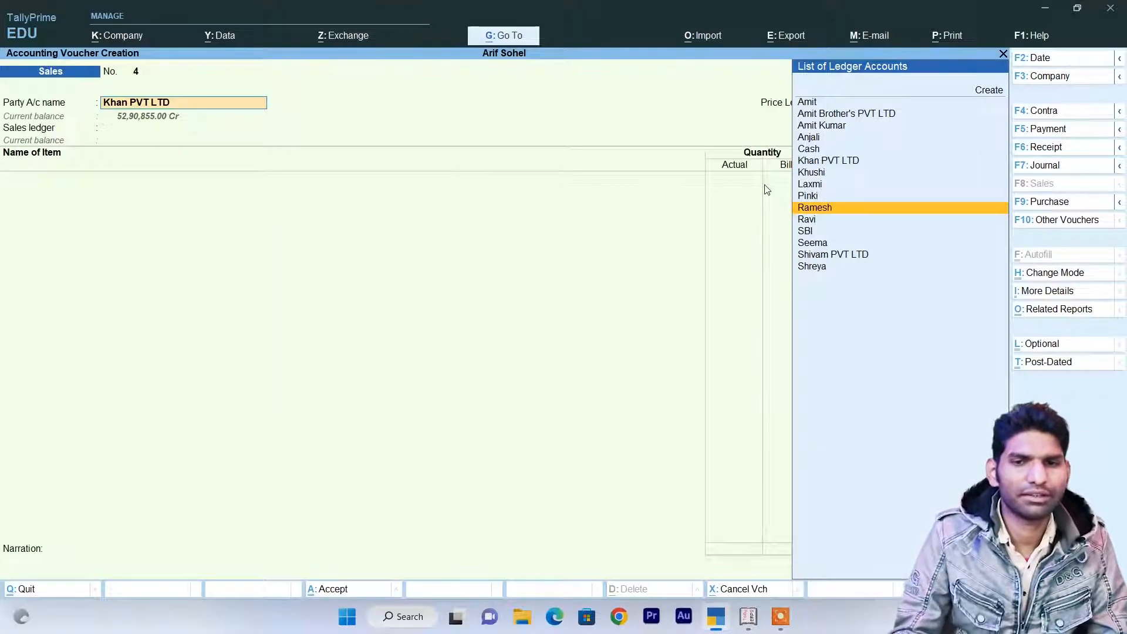
{"action": "key", "text": "Return"}
{"action": "key", "text": "Return"}
{"action": "key", "text": "Return"}
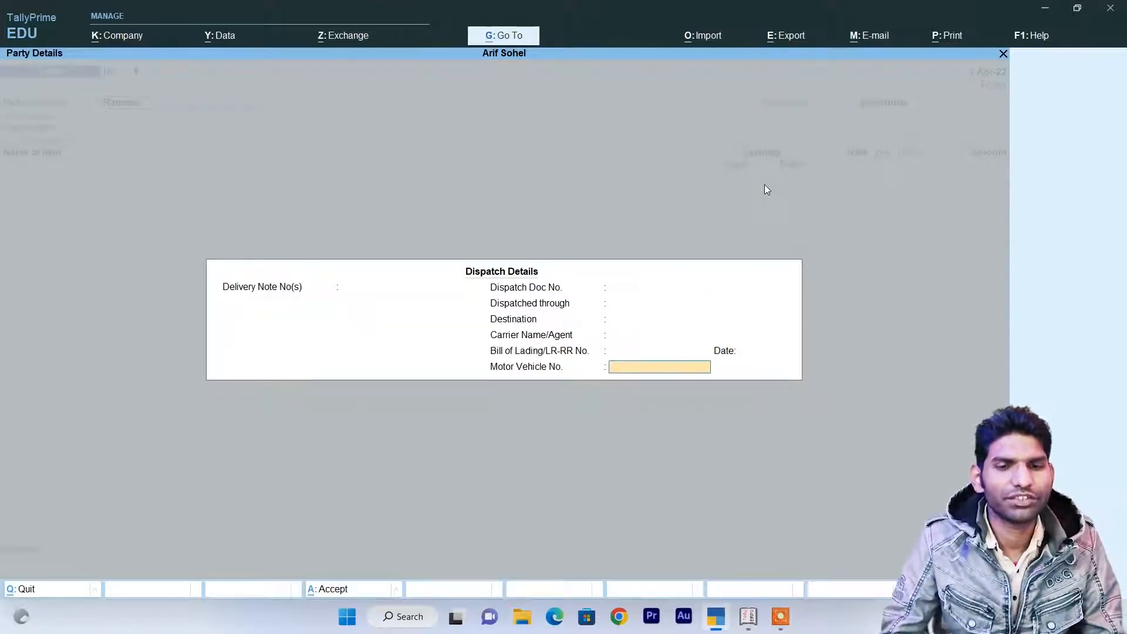
{"action": "key", "text": "Return"}
{"action": "key", "text": "Return"}
{"action": "key", "text": "Return"}
{"action": "key", "text": "Return"}
{"action": "key", "text": "Return"}
{"action": "key", "text": "Return"}
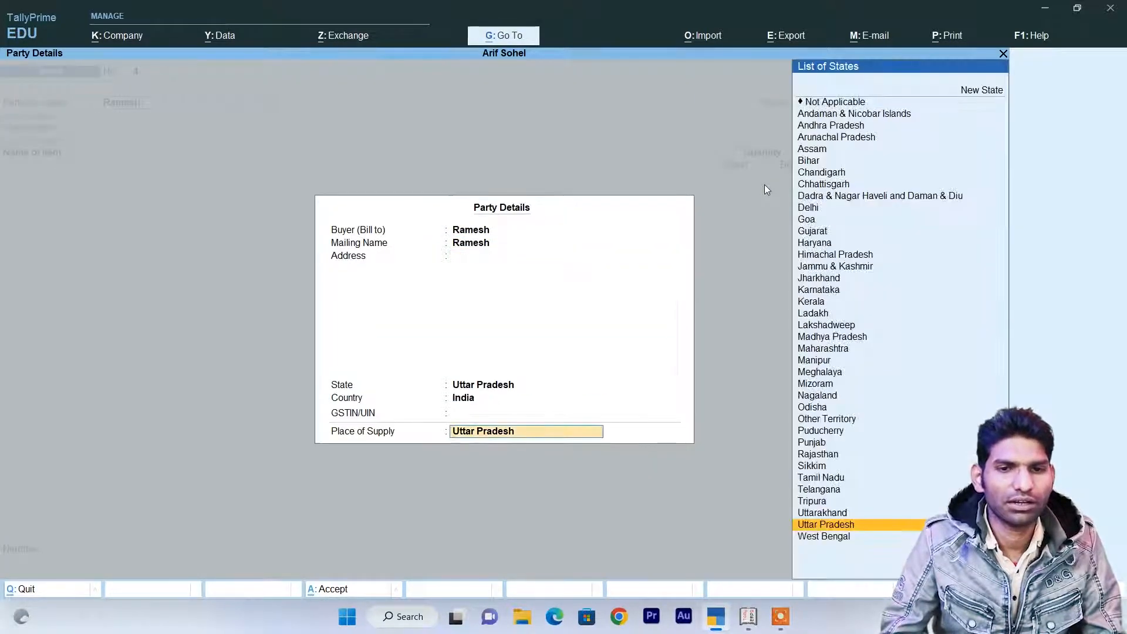
{"action": "key", "text": "Return"}
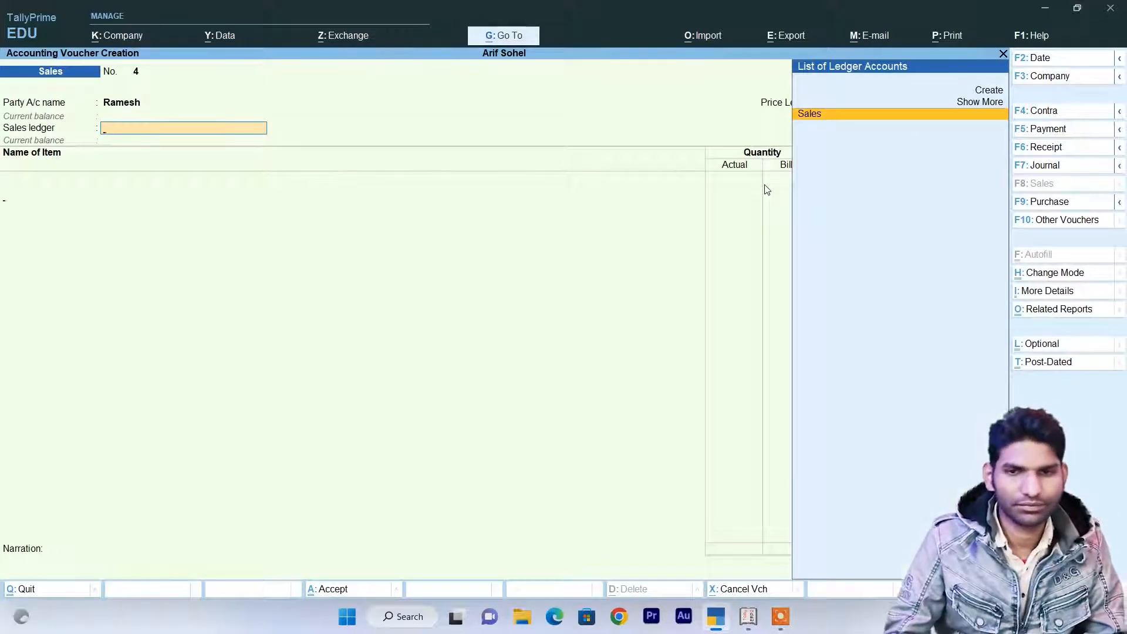
Choose Sales as the sales ledger and add the stock item Samsung F62 6GB 128 GB to the voucher.
{"action": "key", "text": "Return"}
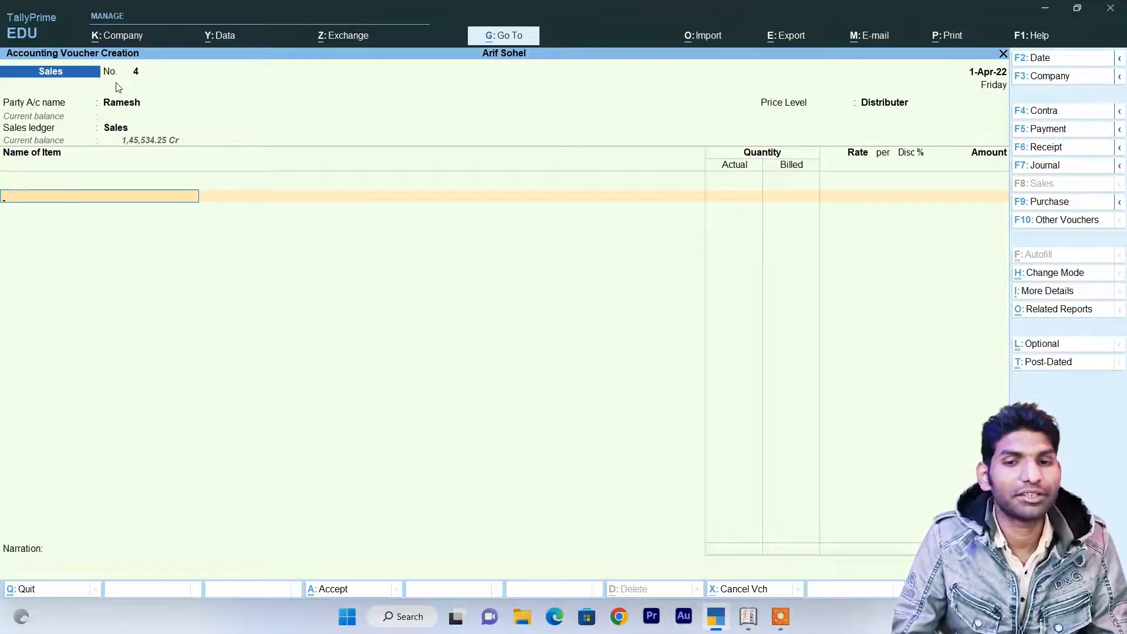
{"action": "type", "text": "S"}
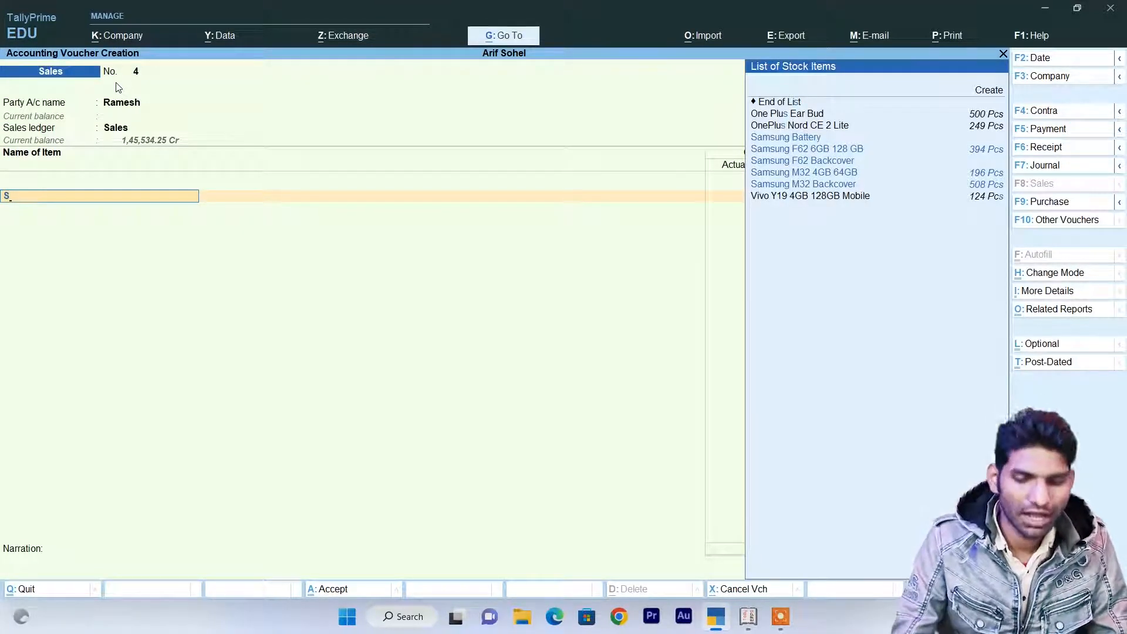
{"action": "key", "text": "Down"}
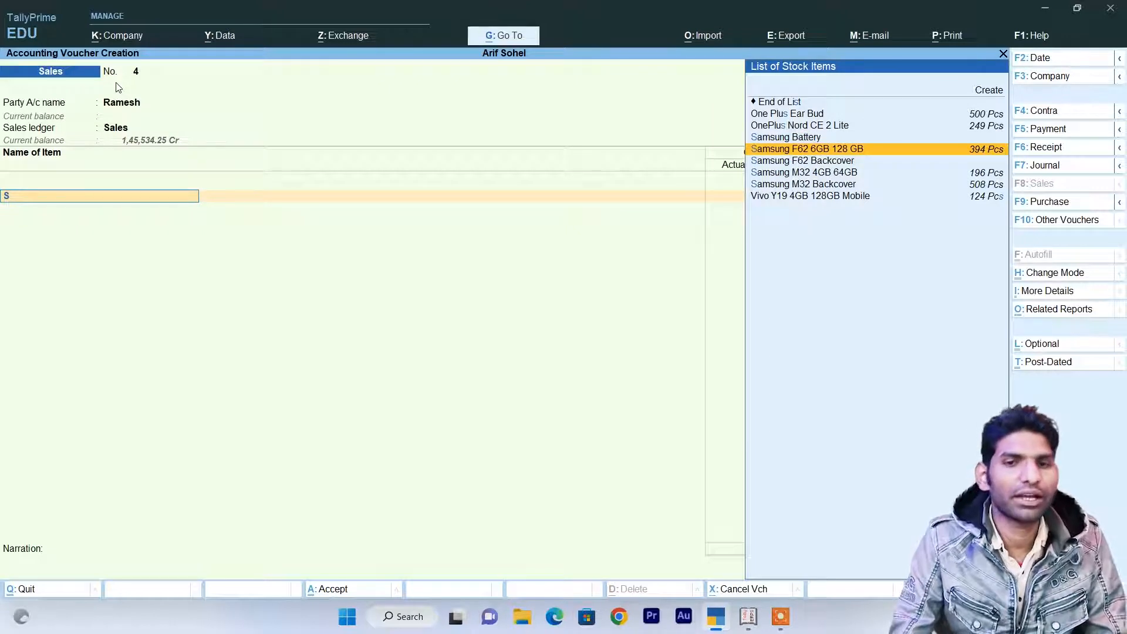
{"action": "key", "text": "Return"}
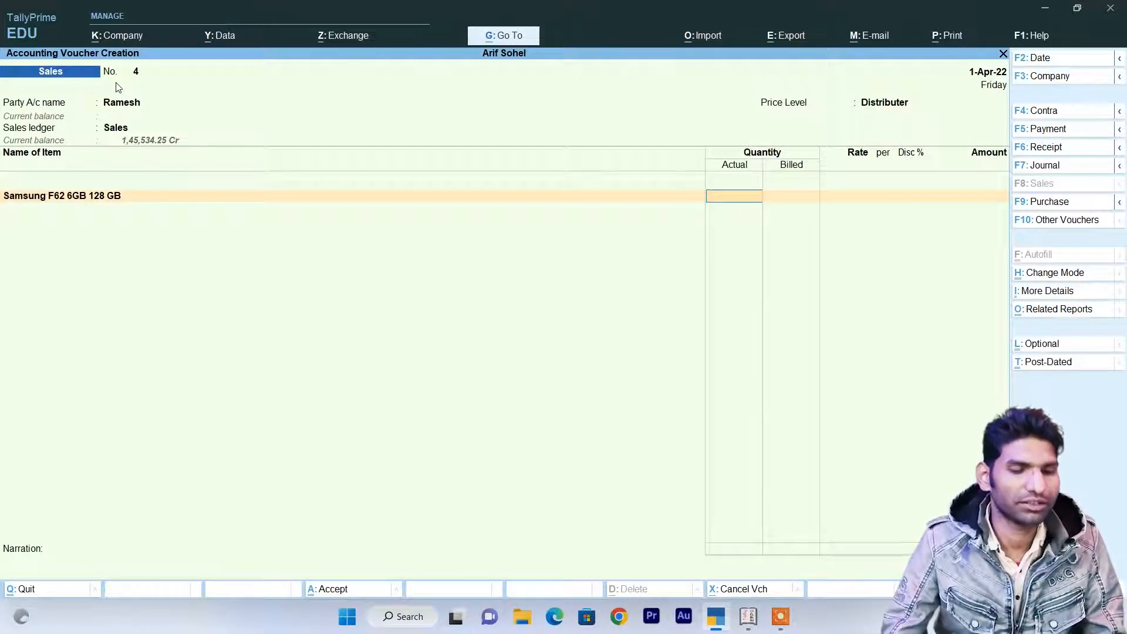
{"action": "key", "text": "BackSpace"}
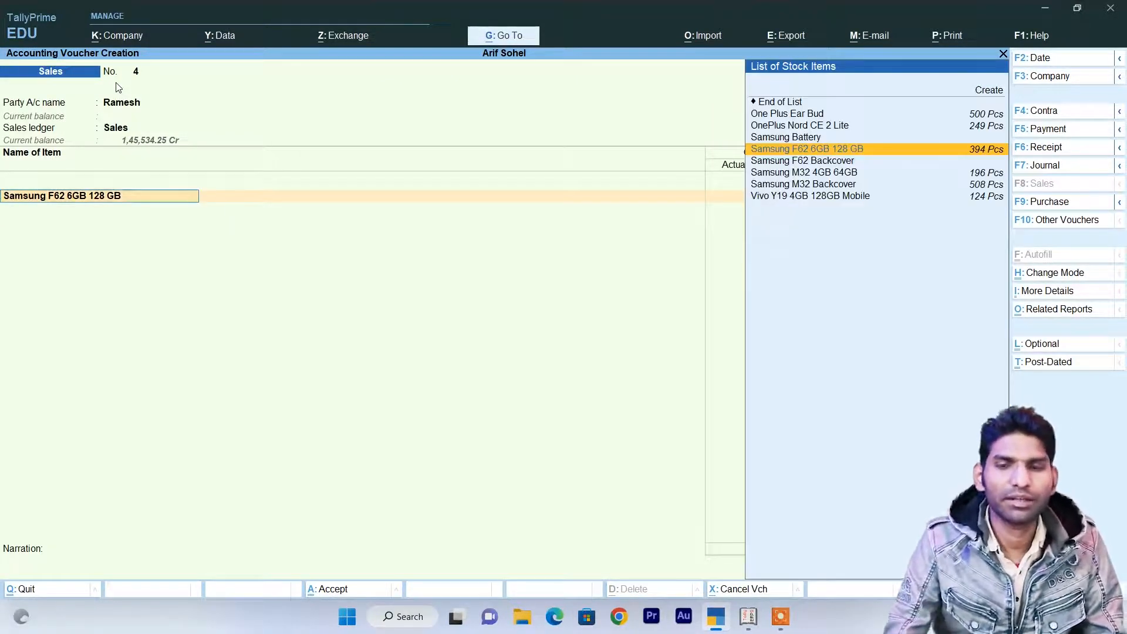
{"action": "key", "text": "Return"}
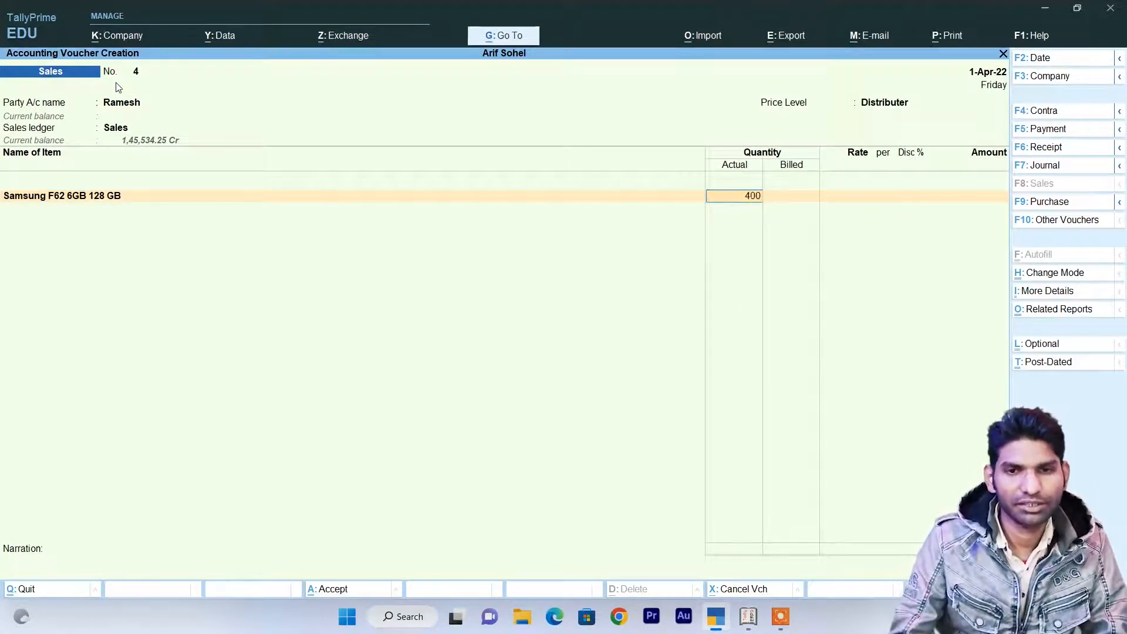
Enter 400 Pcs as the Samsung F62's actual and billed quantity, with a rate of 19,850.
{"action": "type", "text": "400"}
{"action": "key", "text": "Return"}
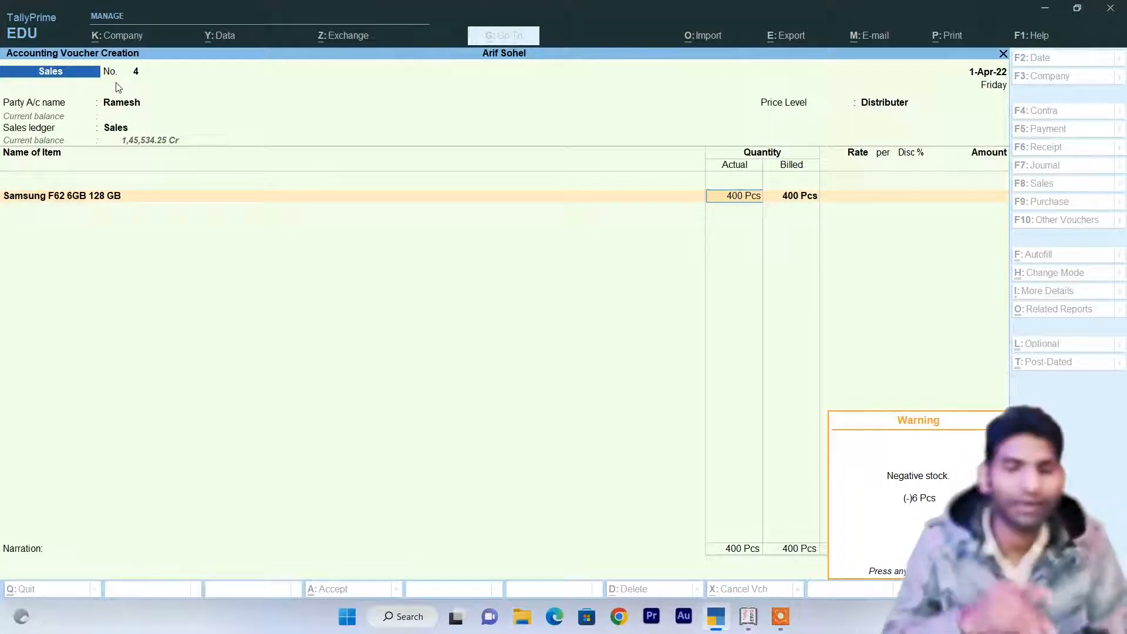
{"action": "key", "text": "Return"}
{"action": "key", "text": "Return"}
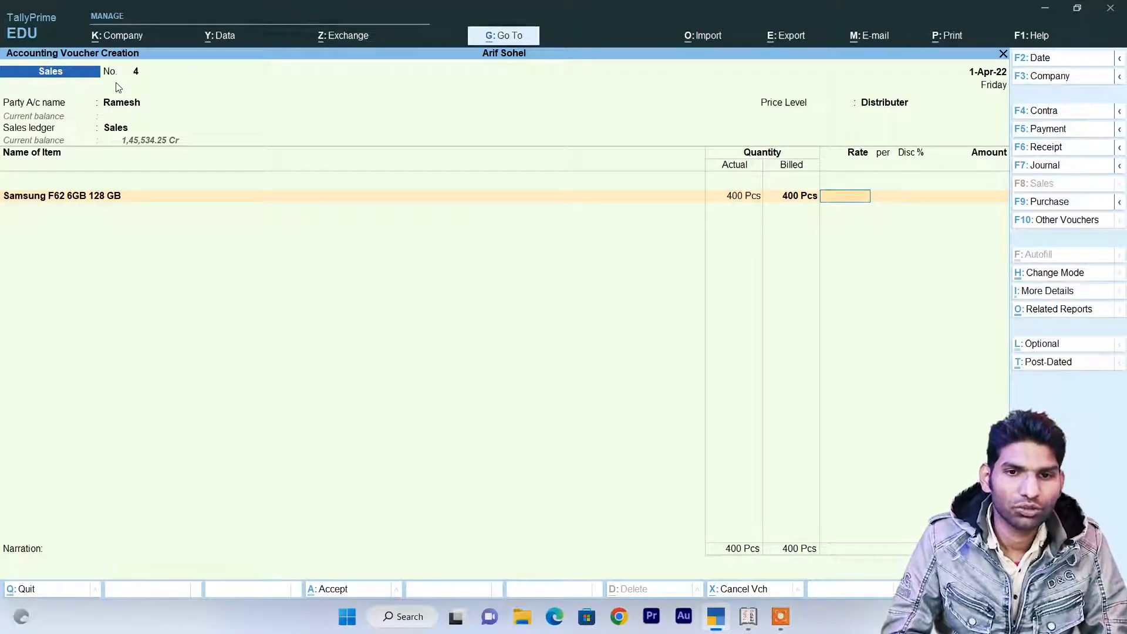
{"action": "key", "text": "BackSpace"}
{"action": "key", "text": "Return"}
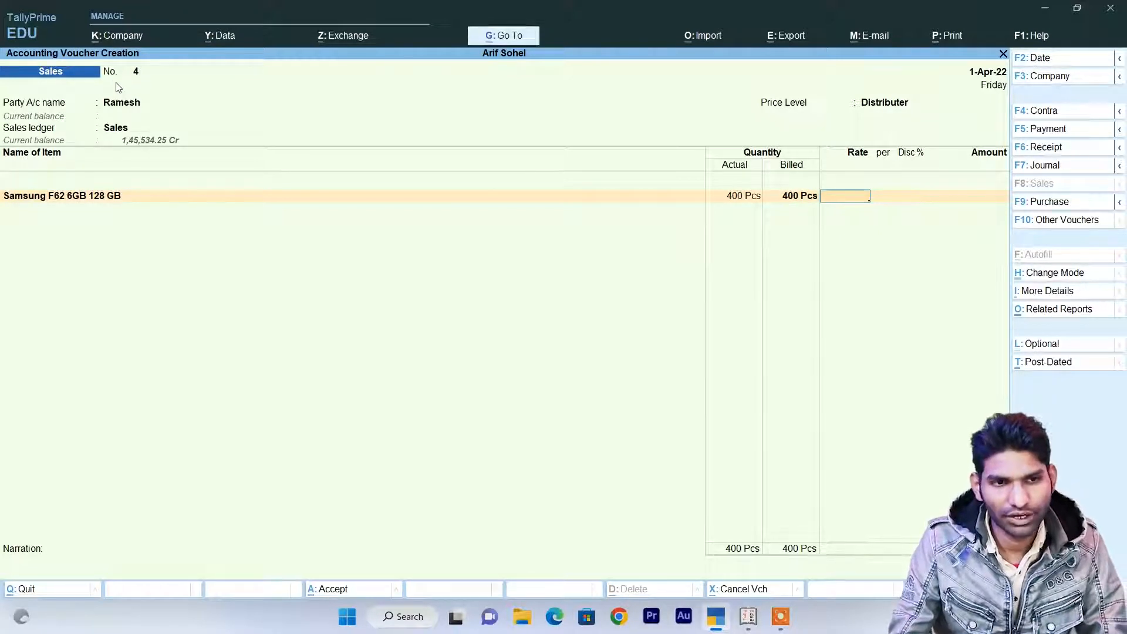
{"action": "type", "text": "19,850"}
{"action": "key", "text": "Return"}
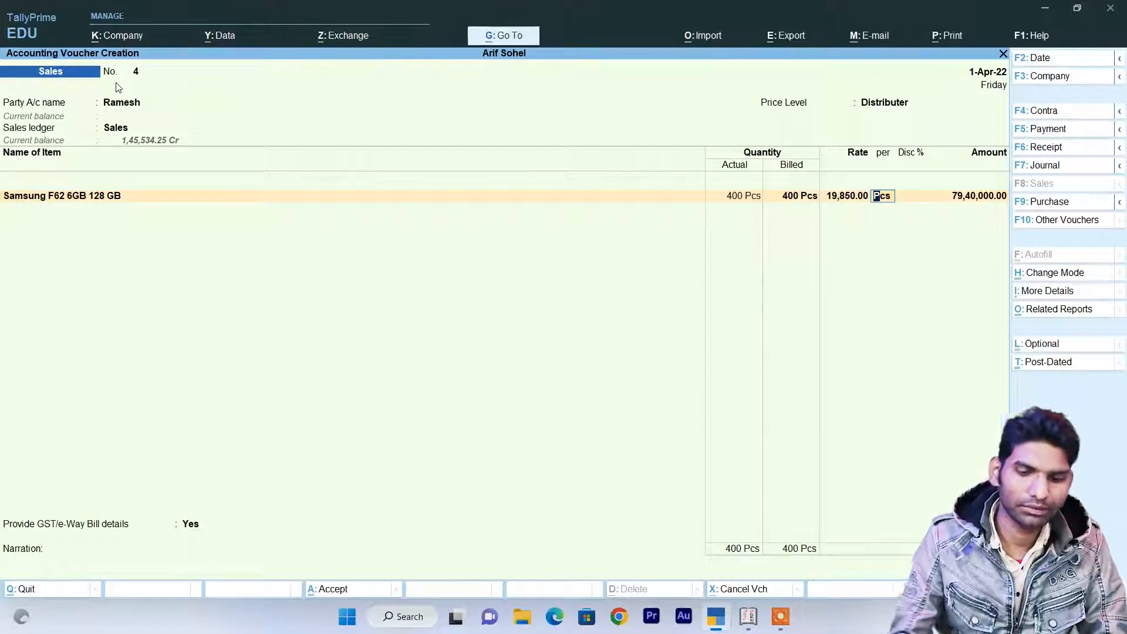
Set the Samsung F62's actual quantity to 394 Pcs.
{"action": "key", "text": "BackSpace"}
{"action": "key", "text": "BackSpace"}
{"action": "key", "text": "BackSpace"}
{"action": "type", "text": "394"}
{"action": "key", "text": "Return"}
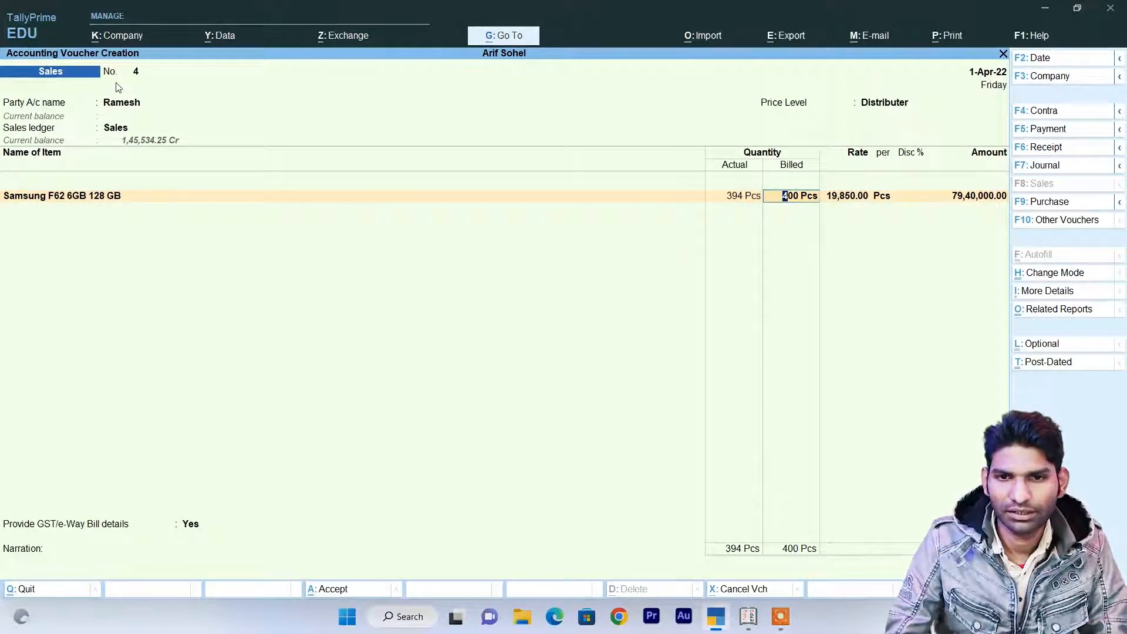
Keep 400 Pcs billed at the 19,850 rate and open a zoomed print preview of the sales invoice.
{"action": "key", "text": "Return"}
{"action": "key", "text": "Return"}
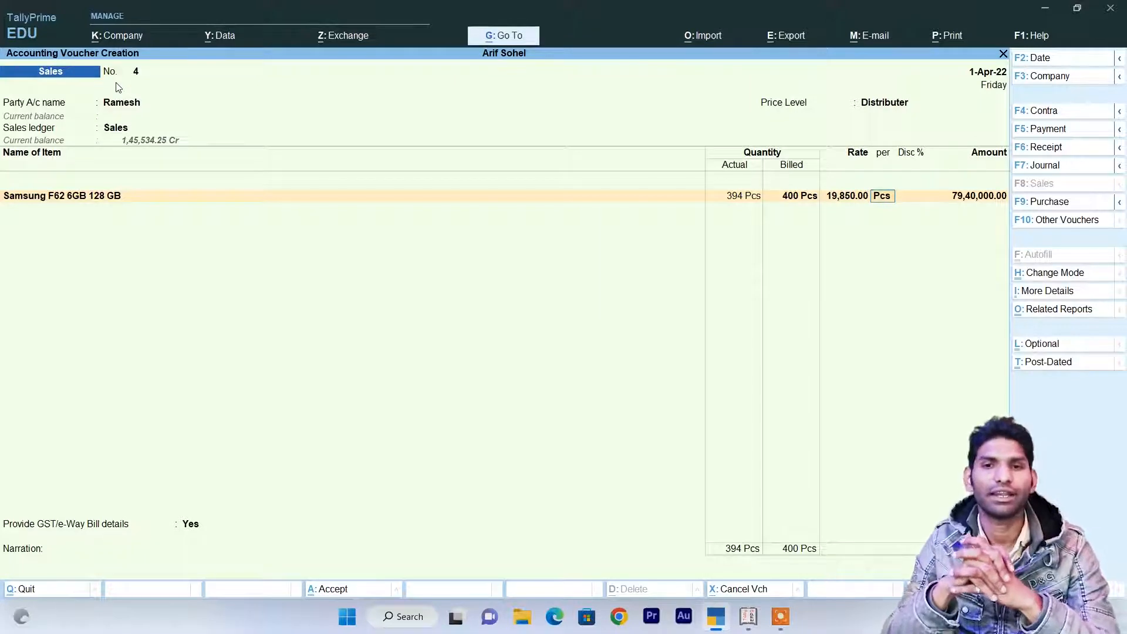
{"action": "key", "text": "alt+p"}
{"action": "key", "text": "i"}
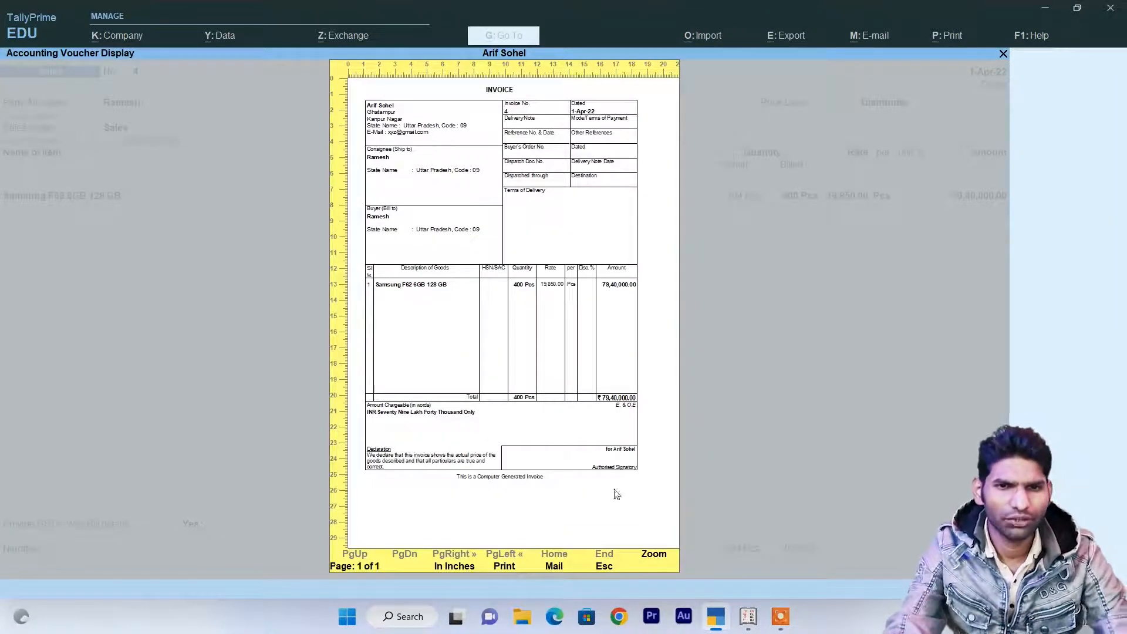
{"action": "left_click", "coordinate": [656, 557]}
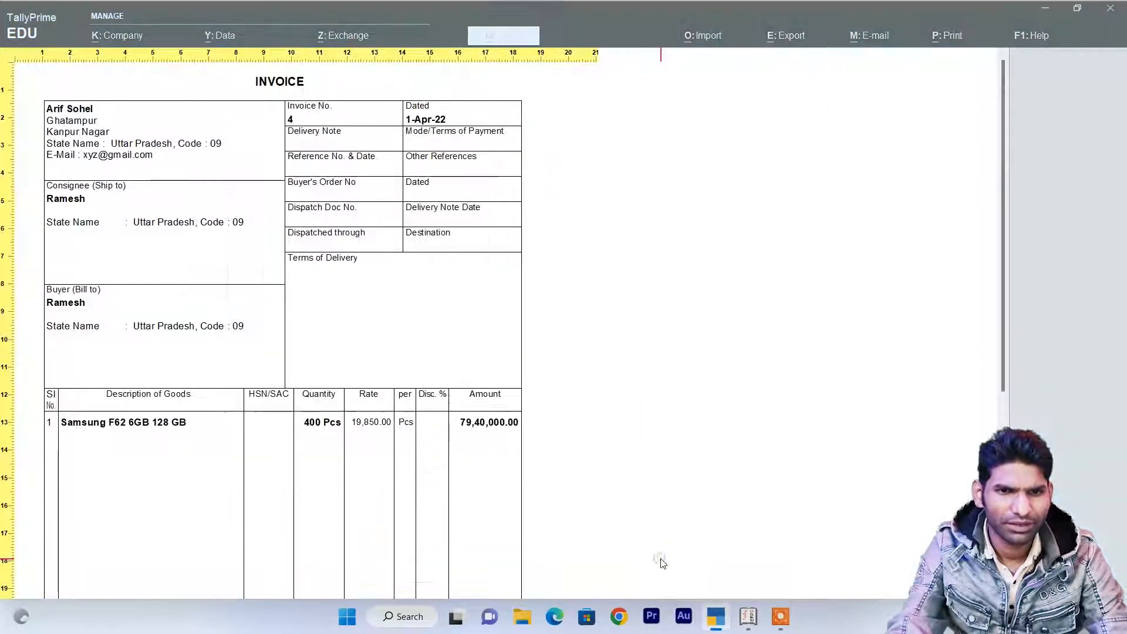
Examine the billed quantity, rate and total amount on the invoice preview, and return to the voucher.
{"action": "scroll", "coordinate": [327, 322], "scroll_direction": "down", "scroll_amount": 3}
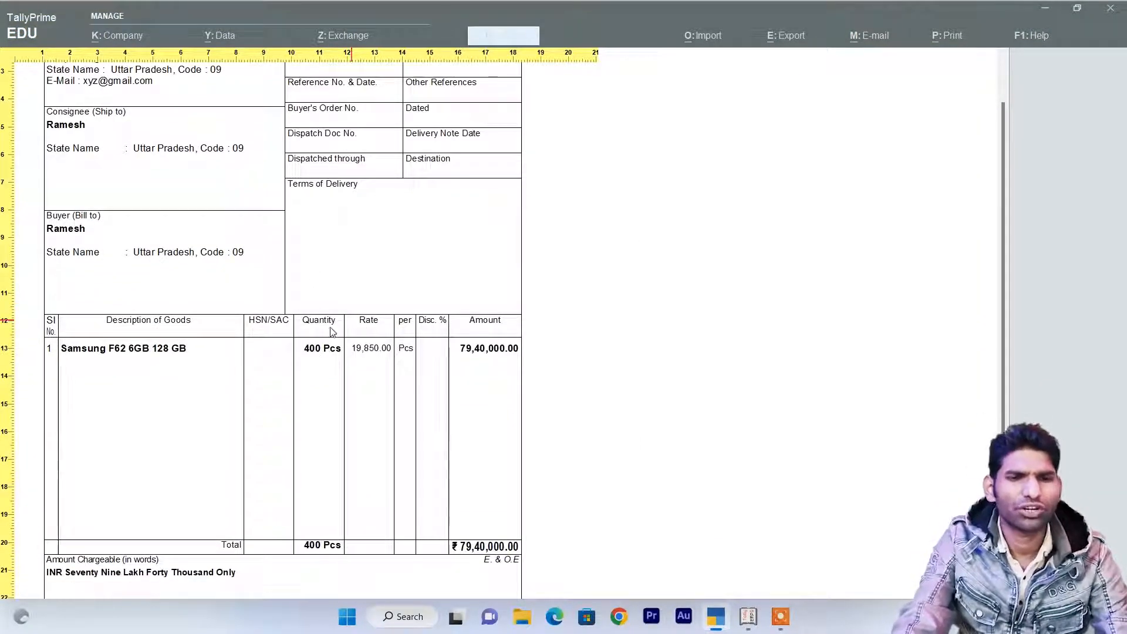
{"action": "scroll", "coordinate": [297, 370], "scroll_direction": "down", "scroll_amount": 2}
{"action": "scroll", "coordinate": [303, 302], "scroll_direction": "down", "scroll_amount": 1}
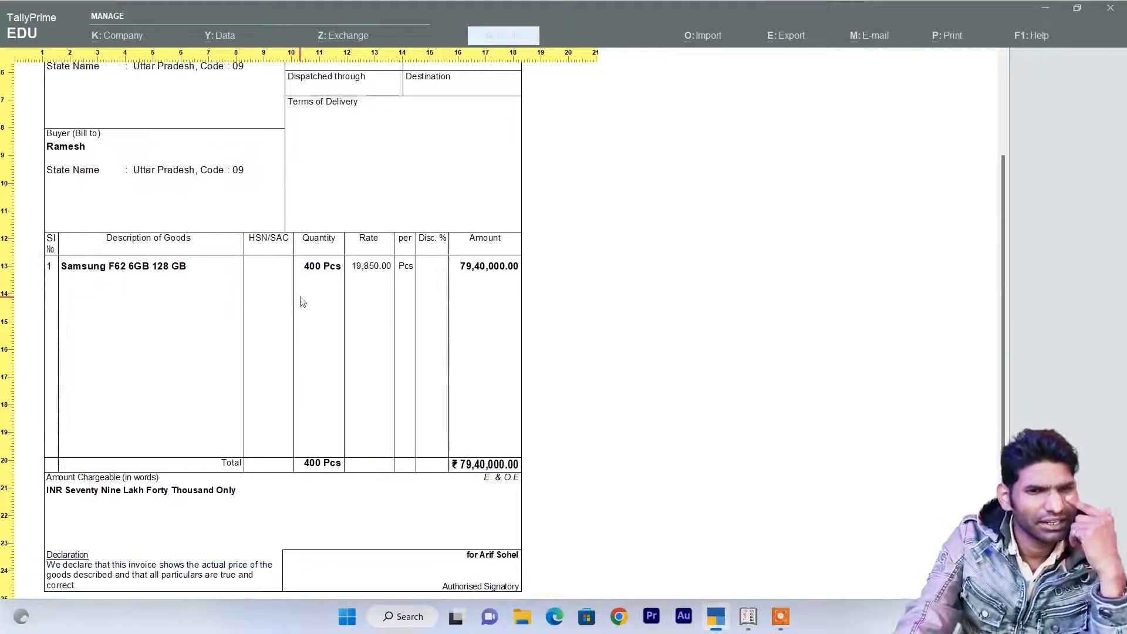
{"action": "scroll", "coordinate": [367, 229], "scroll_direction": "up", "scroll_amount": 2}
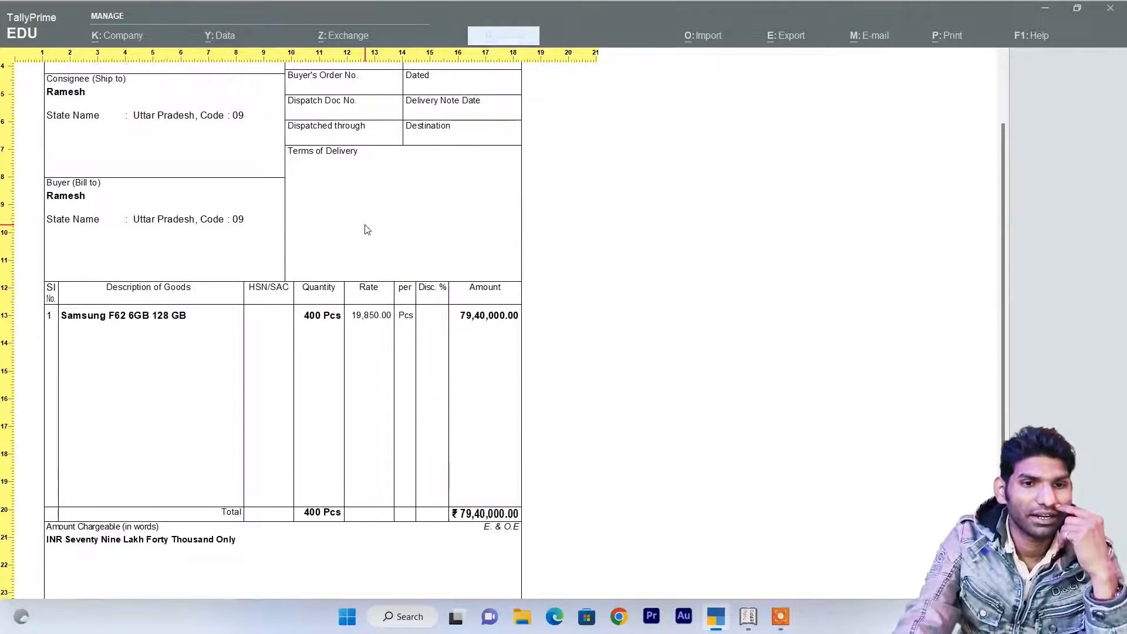
{"action": "scroll", "coordinate": [368, 229], "scroll_direction": "up", "scroll_amount": 4}
{"action": "scroll", "coordinate": [368, 338], "scroll_direction": "down", "scroll_amount": 2}
{"action": "scroll", "coordinate": [369, 347], "scroll_direction": "down", "scroll_amount": 5}
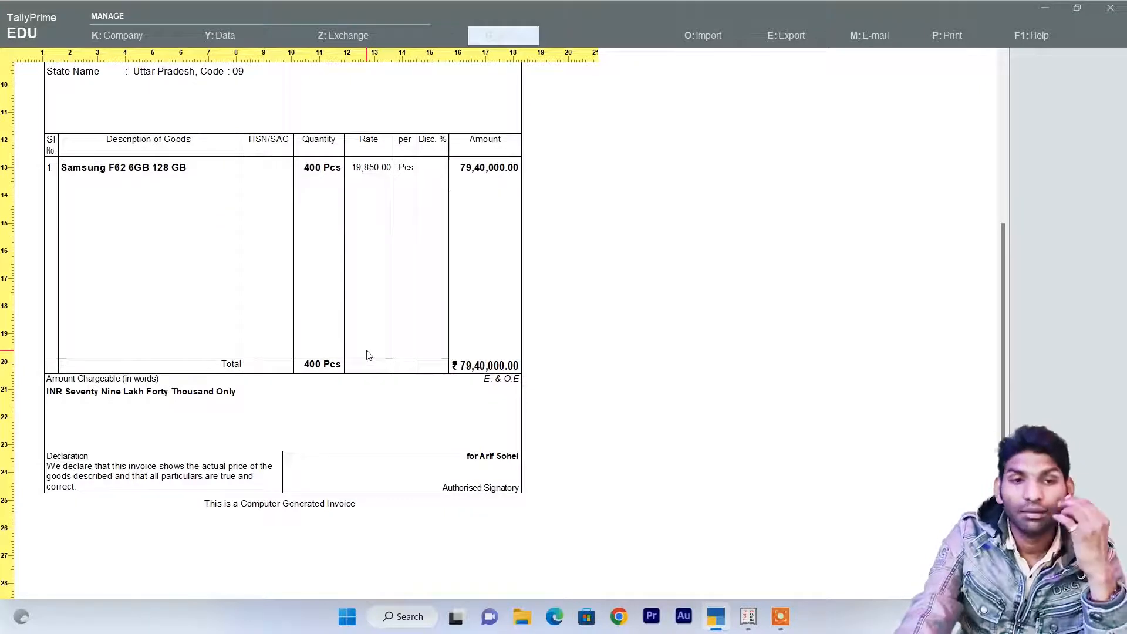
{"action": "scroll", "coordinate": [370, 347], "scroll_direction": "down", "scroll_amount": 2}
{"action": "scroll", "coordinate": [370, 348], "scroll_direction": "up", "scroll_amount": 5}
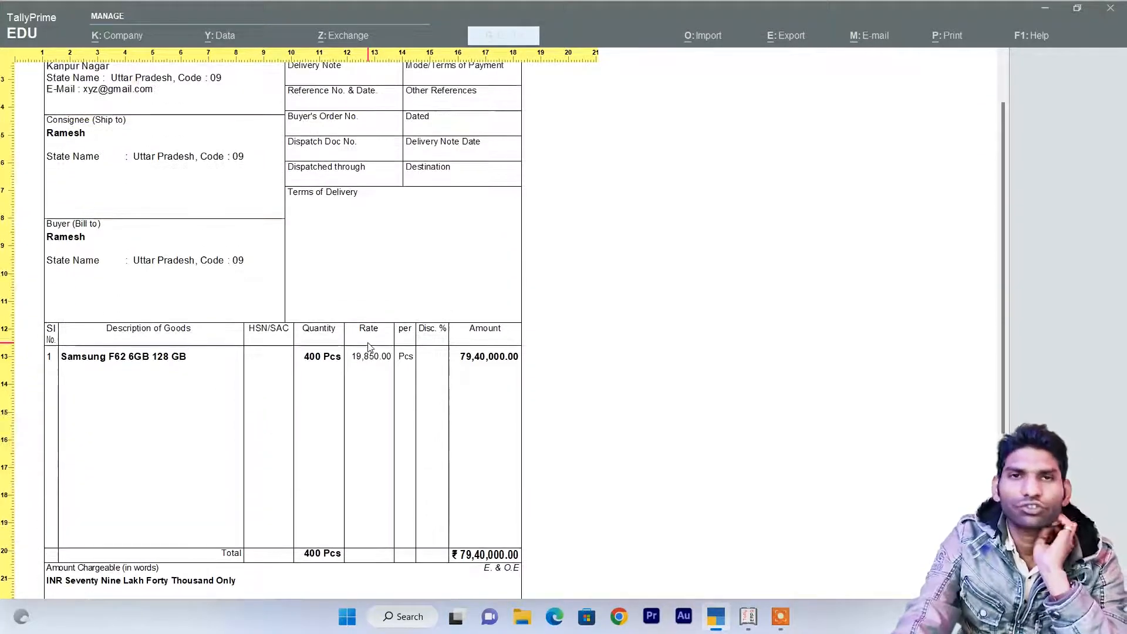
{"action": "scroll", "coordinate": [369, 346], "scroll_direction": "up", "scroll_amount": 2}
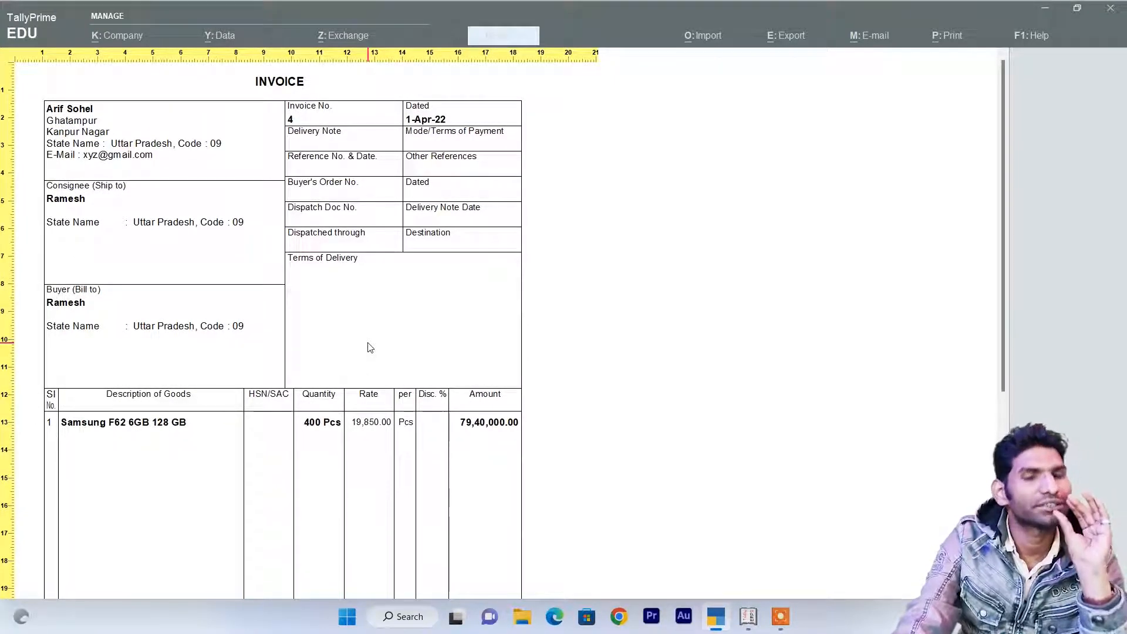
{"action": "scroll", "coordinate": [369, 349], "scroll_direction": "down", "scroll_amount": 2}
{"action": "scroll", "coordinate": [370, 350], "scroll_direction": "up", "scroll_amount": 1}
{"action": "scroll", "coordinate": [370, 350], "scroll_direction": "down", "scroll_amount": 4}
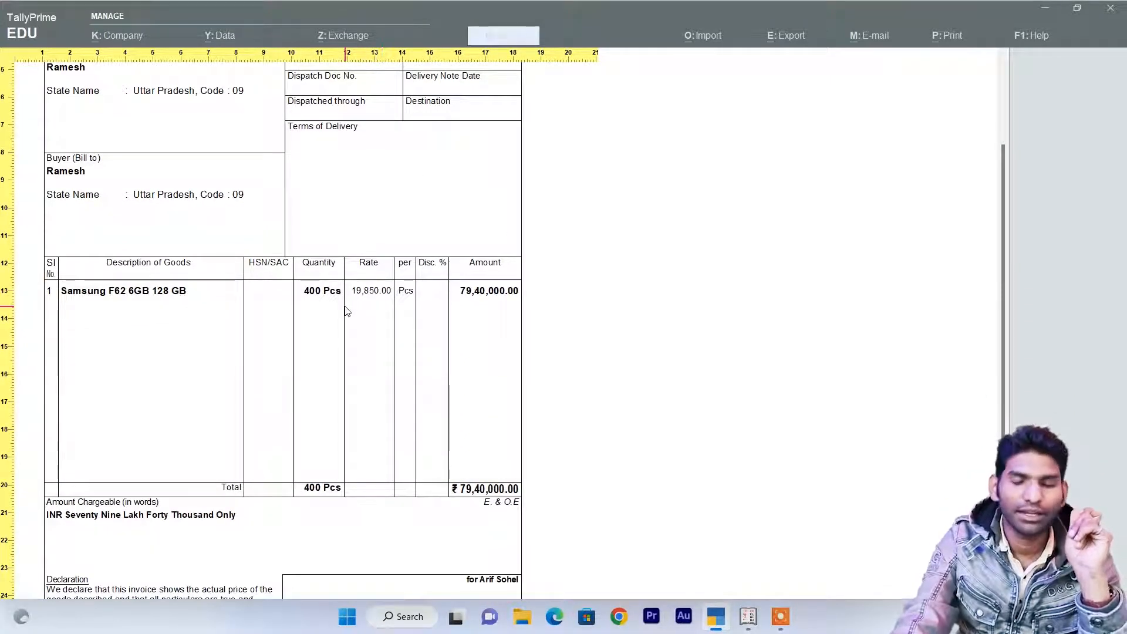
{"action": "scroll", "coordinate": [335, 317], "scroll_direction": "down", "scroll_amount": 4}
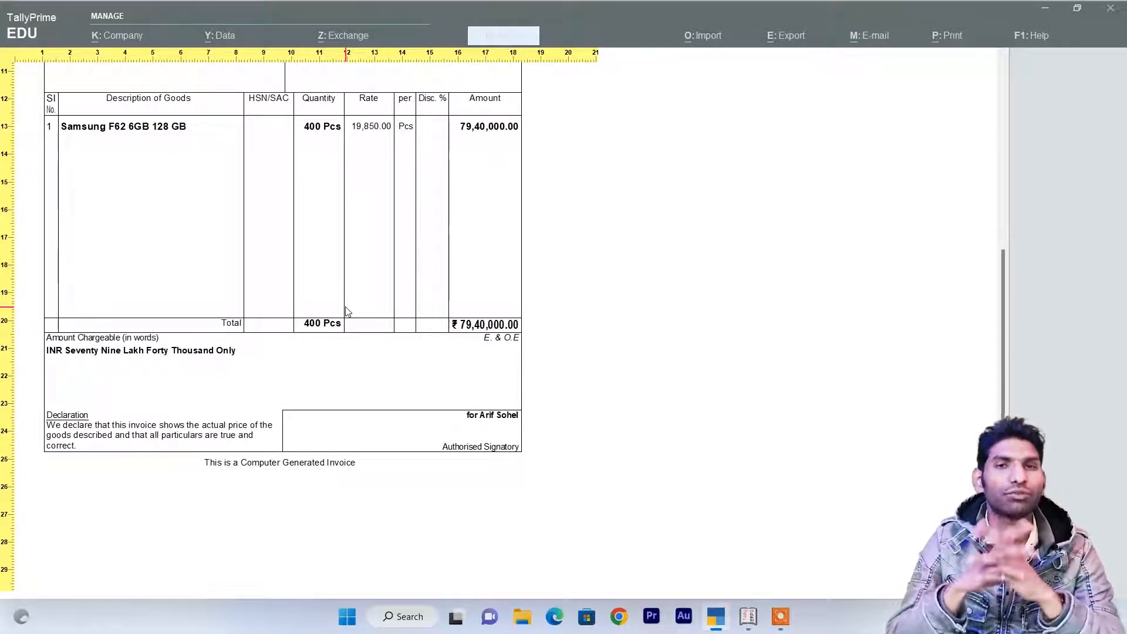
{"action": "scroll", "coordinate": [346, 311], "scroll_direction": "up", "scroll_amount": 10}
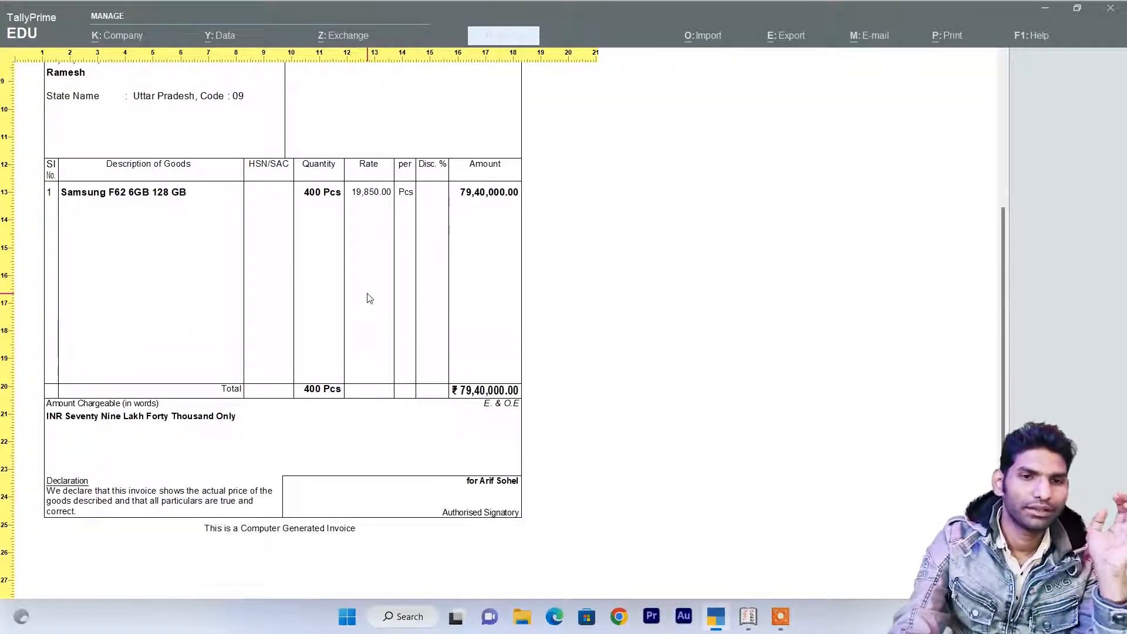
{"action": "key", "text": "Escape"}
{"action": "key", "text": "Escape"}
{"action": "key", "text": "Escape"}
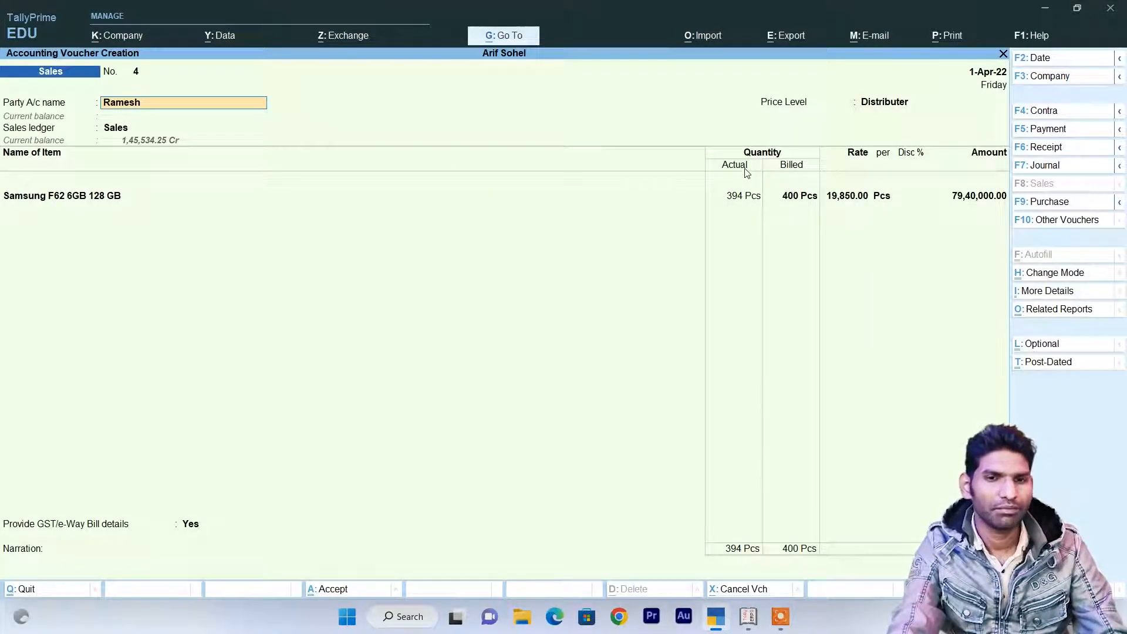
Save sales voucher no. 4 without sending details for e-Way Bill generation, and leave voucher entry.
{"action": "left_click", "coordinate": [757, 196]}
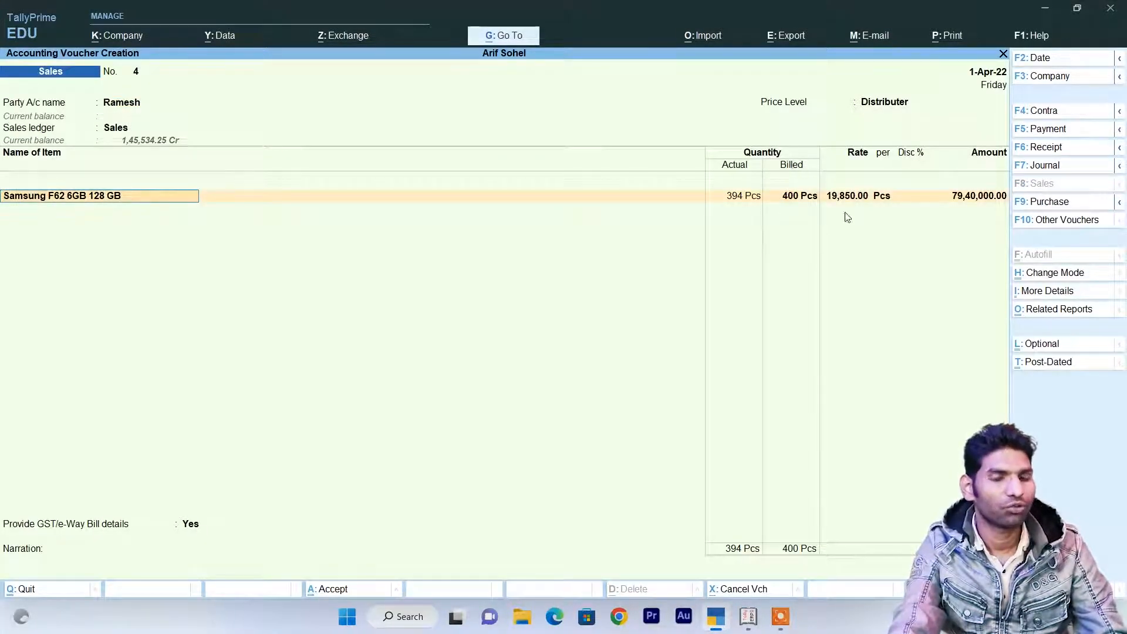
{"action": "key", "text": "Return"}
{"action": "key", "text": "Return"}
{"action": "key", "text": "Return"}
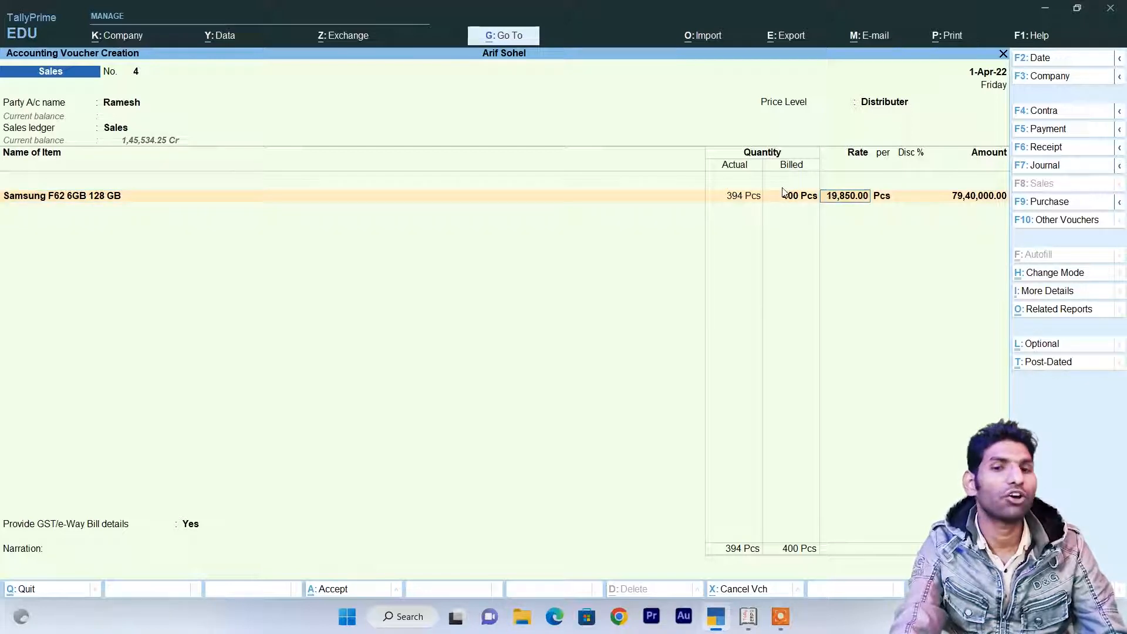
{"action": "key", "text": "ctrl"}
{"action": "key", "text": "ctrl+a"}
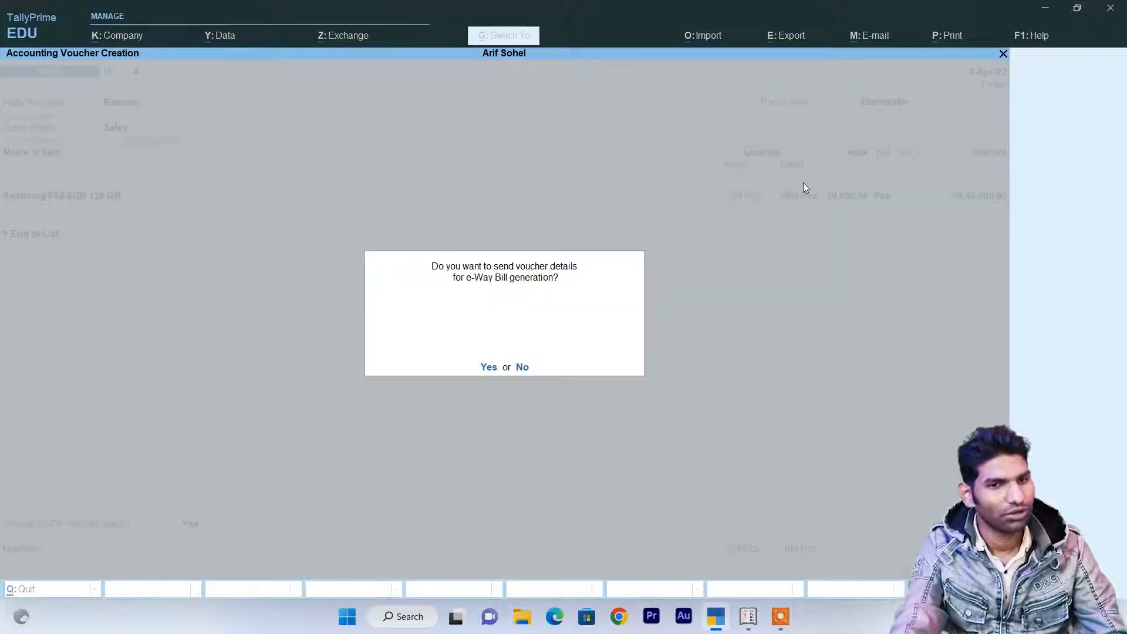
{"action": "key", "text": "n"}
{"action": "key", "text": "Return"}
{"action": "key", "text": "Escape"}
{"action": "key", "text": "Return"}
{"action": "key", "text": "Escape"}
{"action": "key", "text": "Escape"}
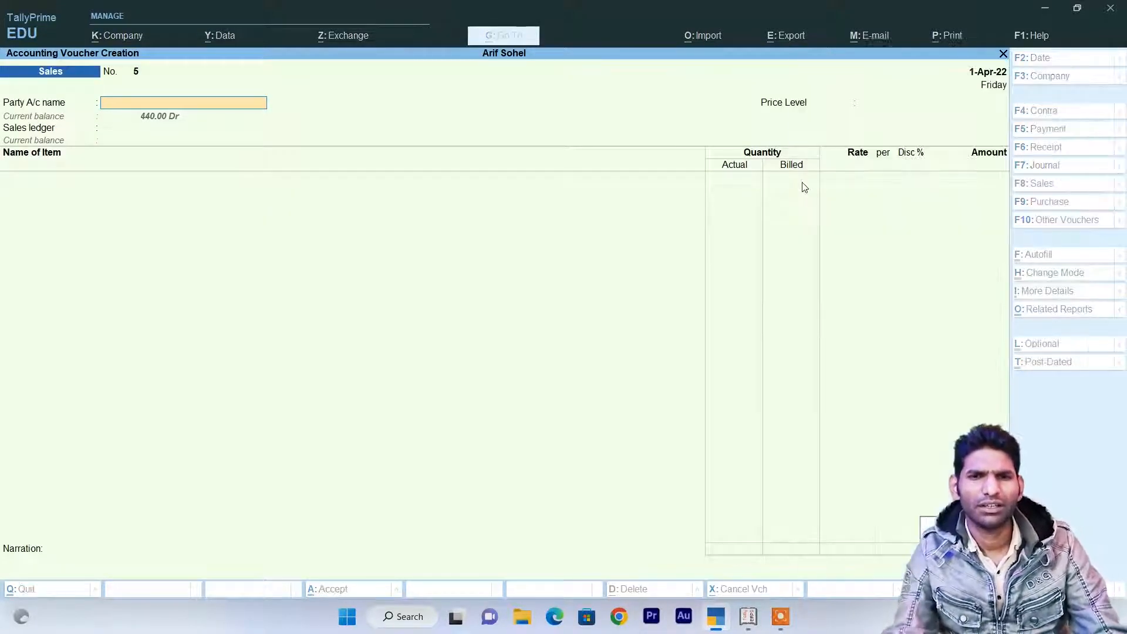
{"action": "key", "text": "Escape"}
Open the Inventory Books from the additional reports.
{"action": "key", "text": "Down"}
{"action": "key", "text": "Down"}
{"action": "key", "text": "Down"}
{"action": "key", "text": "Down"}
{"action": "key", "text": "Down"}
{"action": "key", "text": "Down"}
{"action": "key", "text": "Down"}
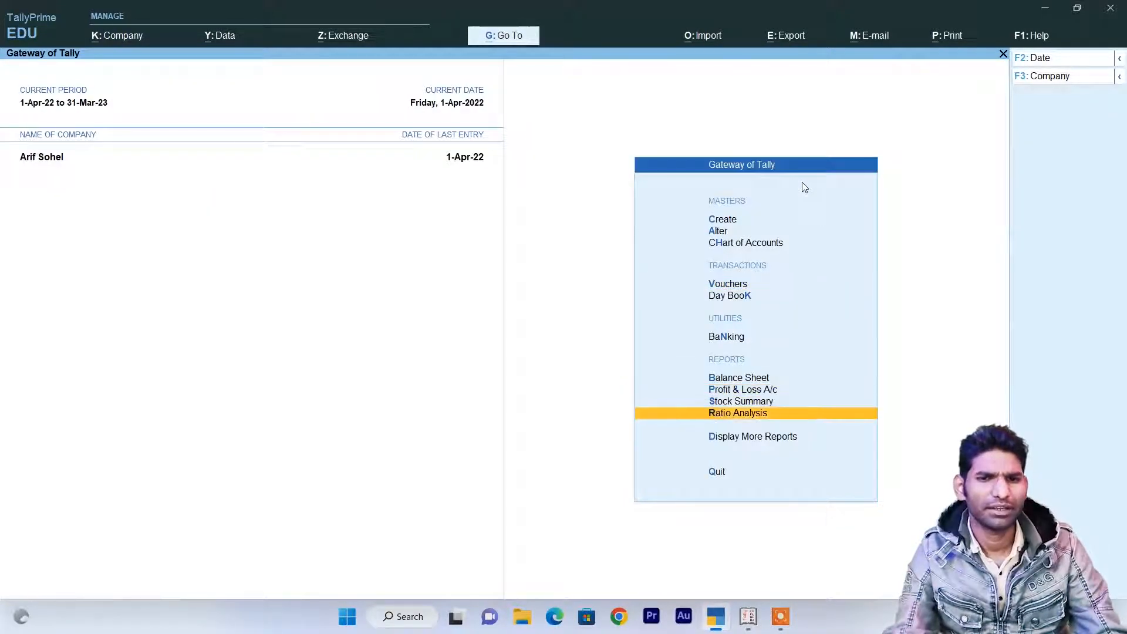
{"action": "key", "text": "Return"}
{"action": "key", "text": "Down"}
{"action": "key", "text": "Down"}
{"action": "key", "text": "Down"}
{"action": "key", "text": "Down"}
{"action": "key", "text": "Down"}
{"action": "key", "text": "Down"}
{"action": "key", "text": "Down"}
{"action": "key", "text": "Up"}
{"action": "key", "text": "Return"}
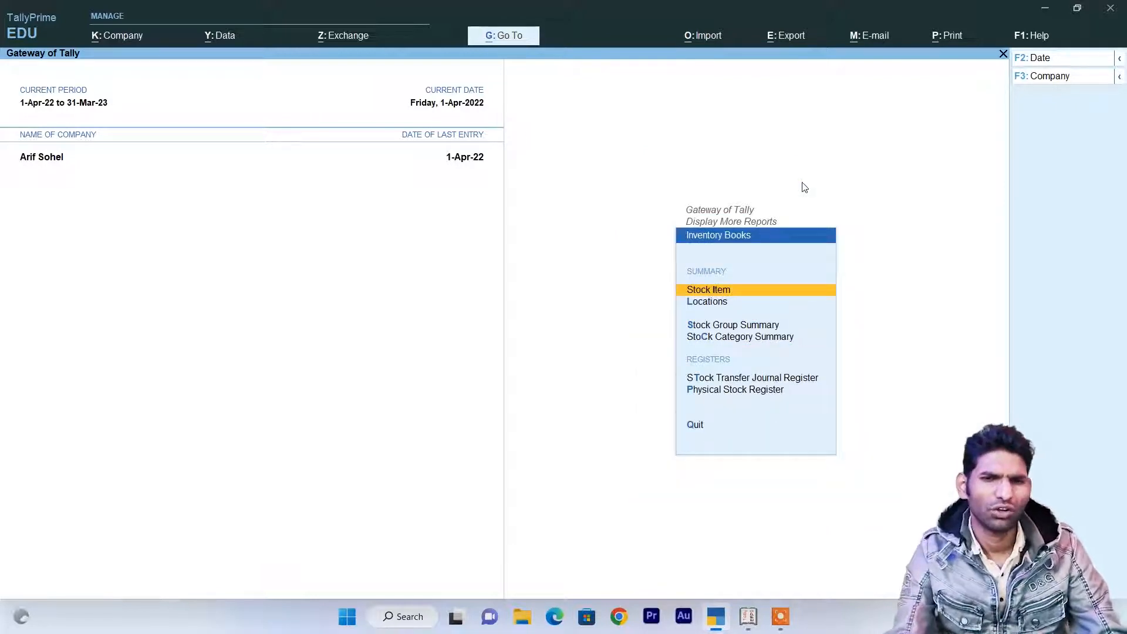
Display the Samsung F62 6GB 128 GB stock item's monthly summary and drill down to its April vouchers.
{"action": "key", "text": "Return"}
{"action": "key", "text": "Down"}
{"action": "key", "text": "Down"}
{"action": "key", "text": "Down"}
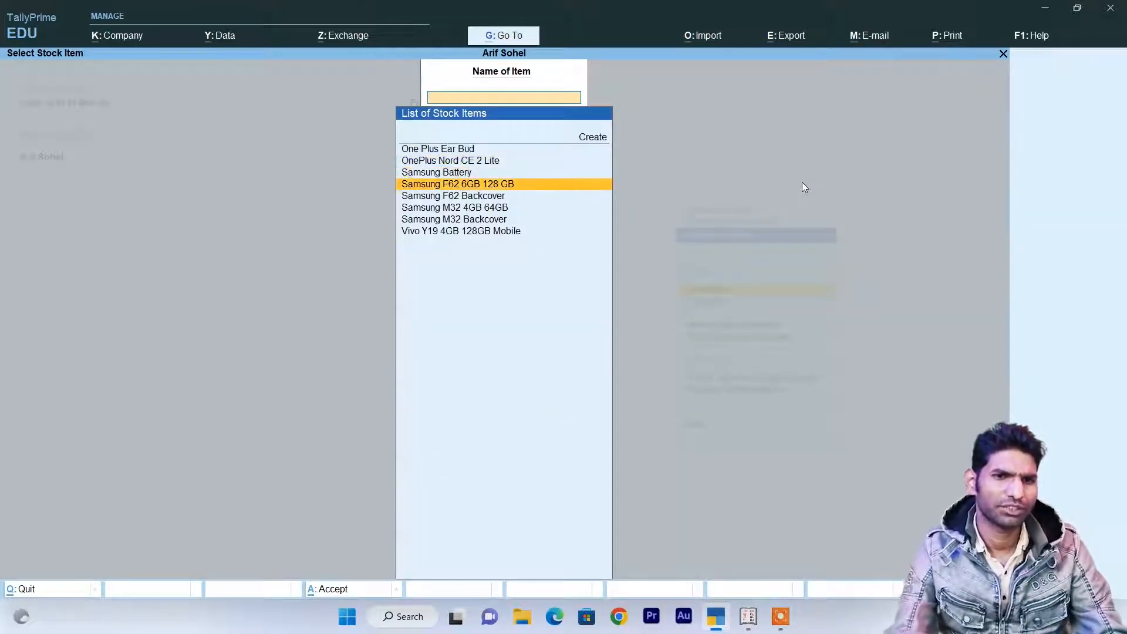
{"action": "key", "text": "Return"}
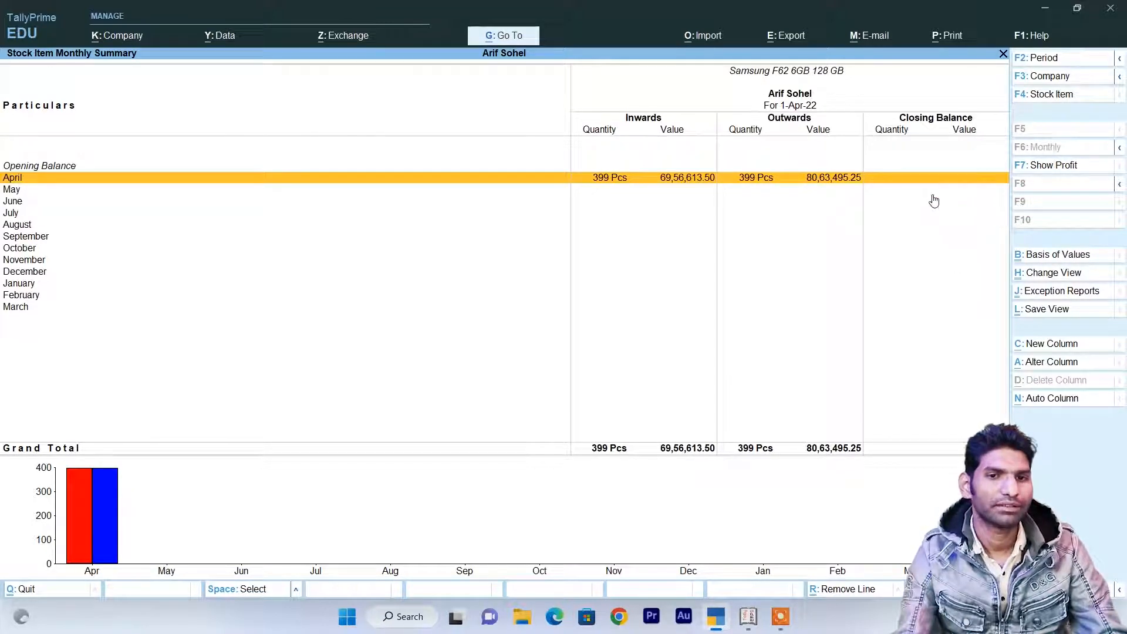
{"action": "key", "text": "Return"}
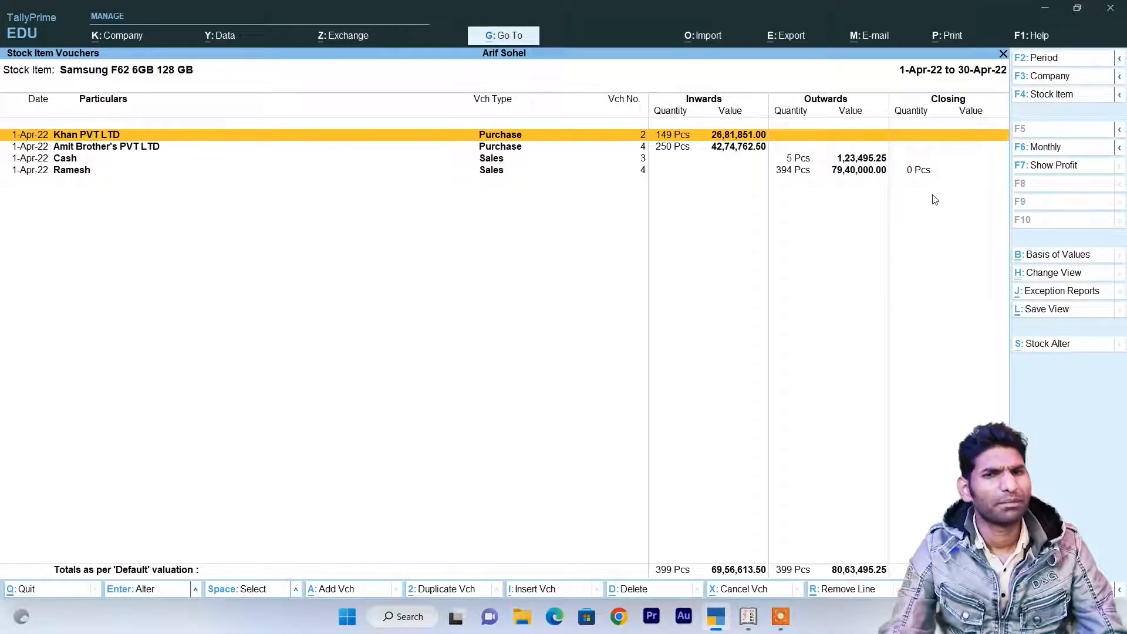
Inspect the quantity, rate and discount in cash sales voucher no. 3, and accept it with no edits.
{"action": "left_click", "coordinate": [806, 163]}
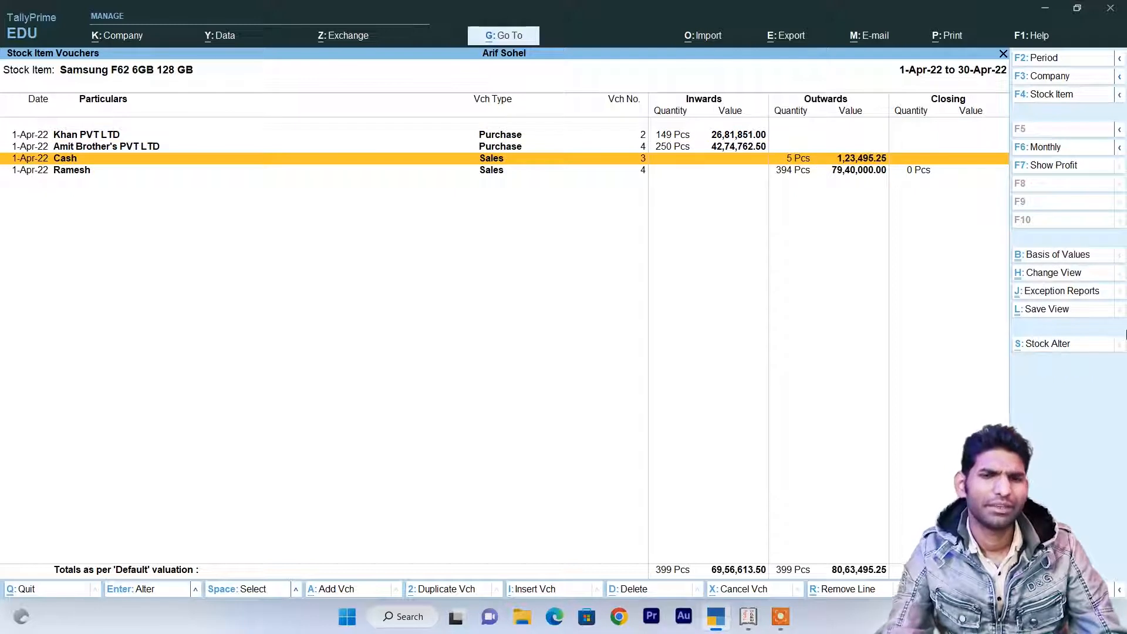
{"action": "key", "text": "Return"}
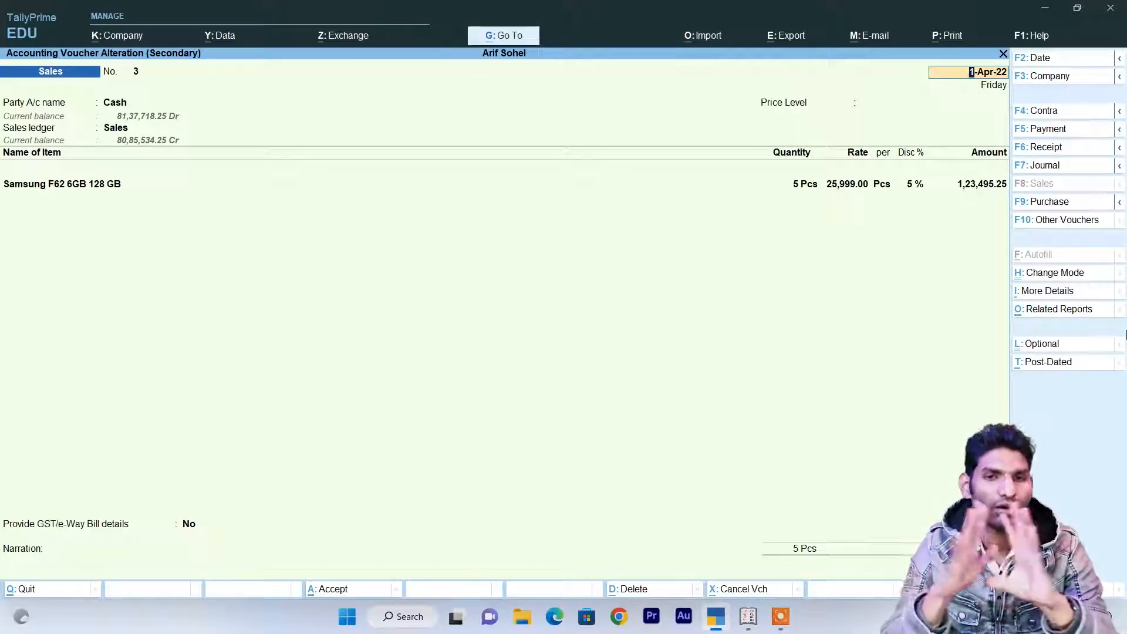
{"action": "key", "text": "ctrl+a"}
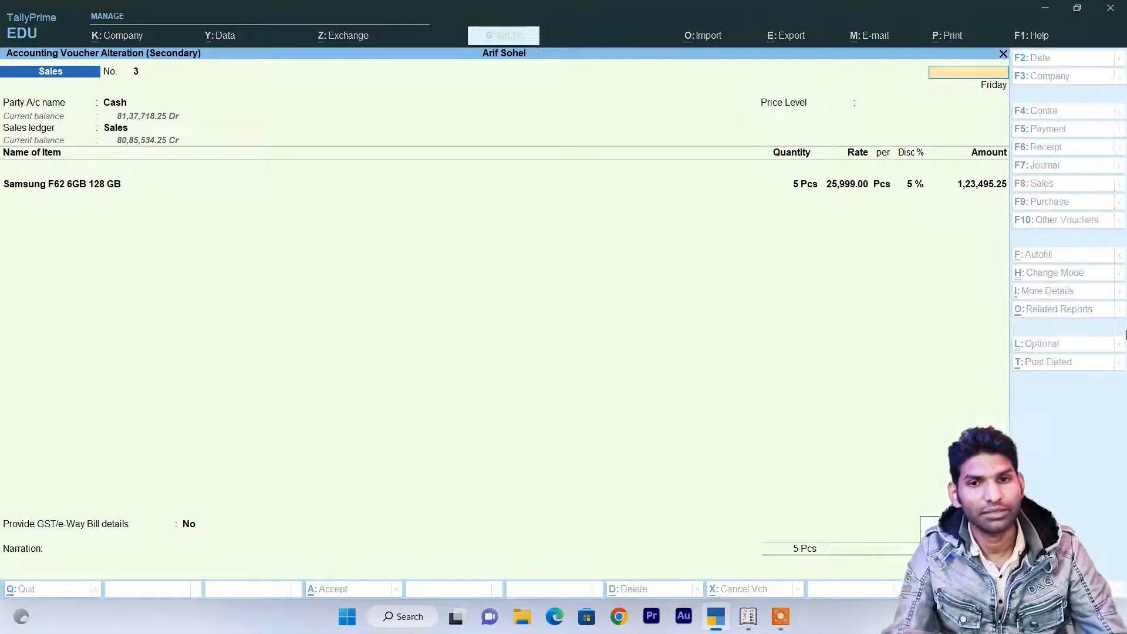
{"action": "key", "text": "Up"}
{"action": "key", "text": "Down"}
{"action": "key", "text": "Up"}
{"action": "key", "text": "Down"}
{"action": "key", "text": "Up"}
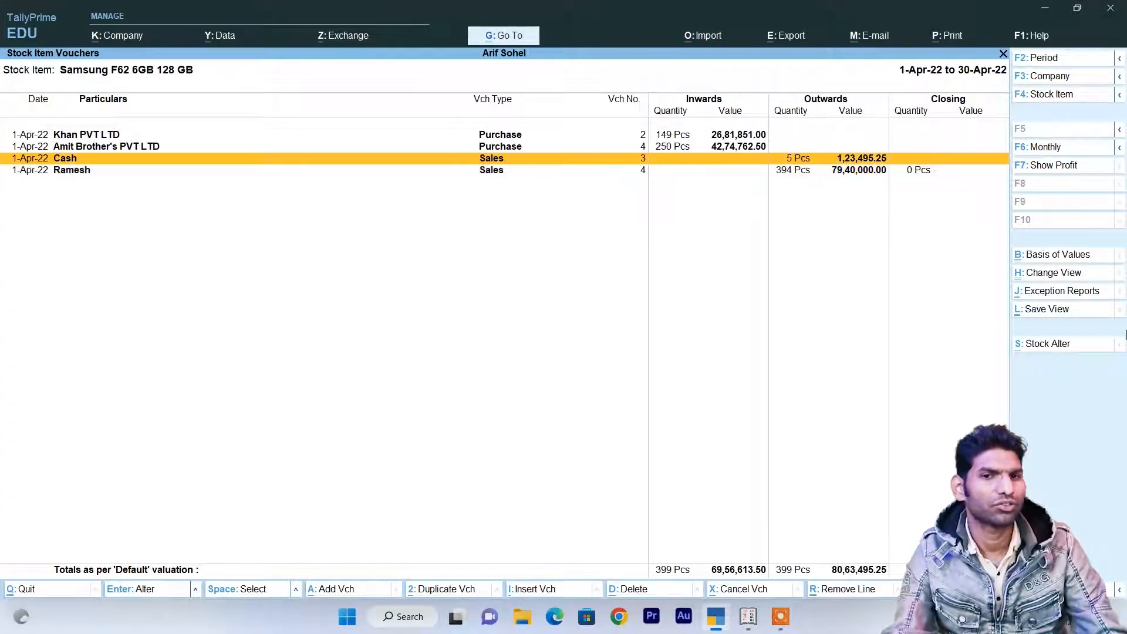
{"action": "key", "text": "Down"}
{"action": "key", "text": "Up"}
{"action": "key", "text": "Down"}
{"action": "key", "text": "Up"}
{"action": "key", "text": "Down"}
{"action": "key", "text": "Up"}
{"action": "key", "text": "Down"}
{"action": "key", "text": "Up"}
{"action": "key", "text": "Down"}
{"action": "key", "text": "Up"}
{"action": "key", "text": "Down"}
{"action": "key", "text": "Up"}
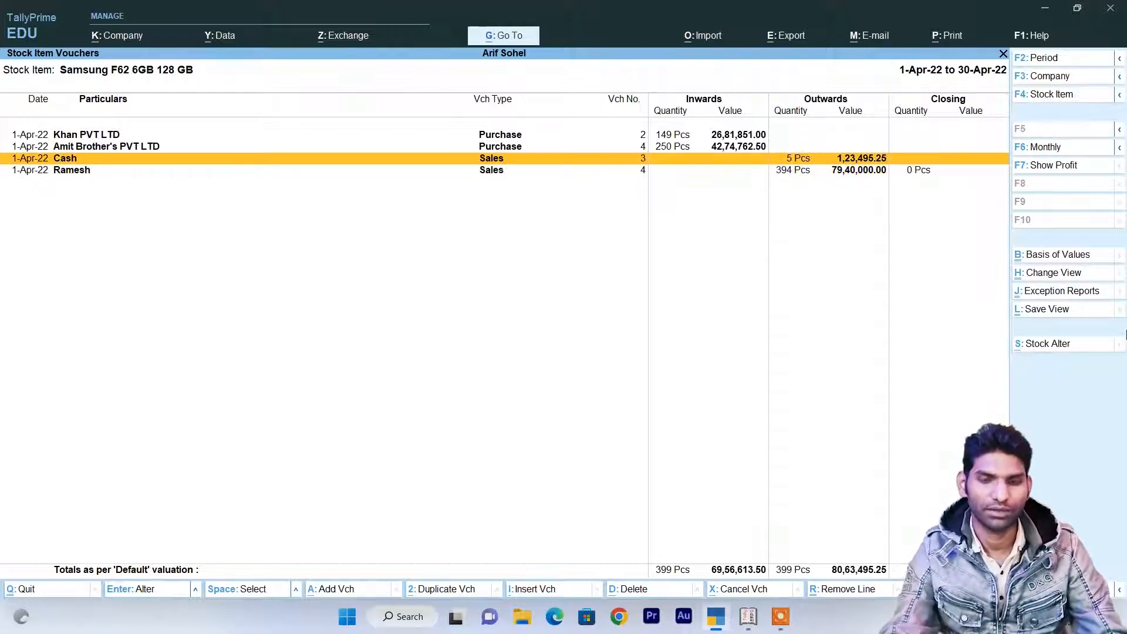
Check the cash sale once more, and review the actual and billed quantities in Distributer sales voucher no. 4.
{"action": "key", "text": "Return"}
{"action": "key", "text": "Escape"}
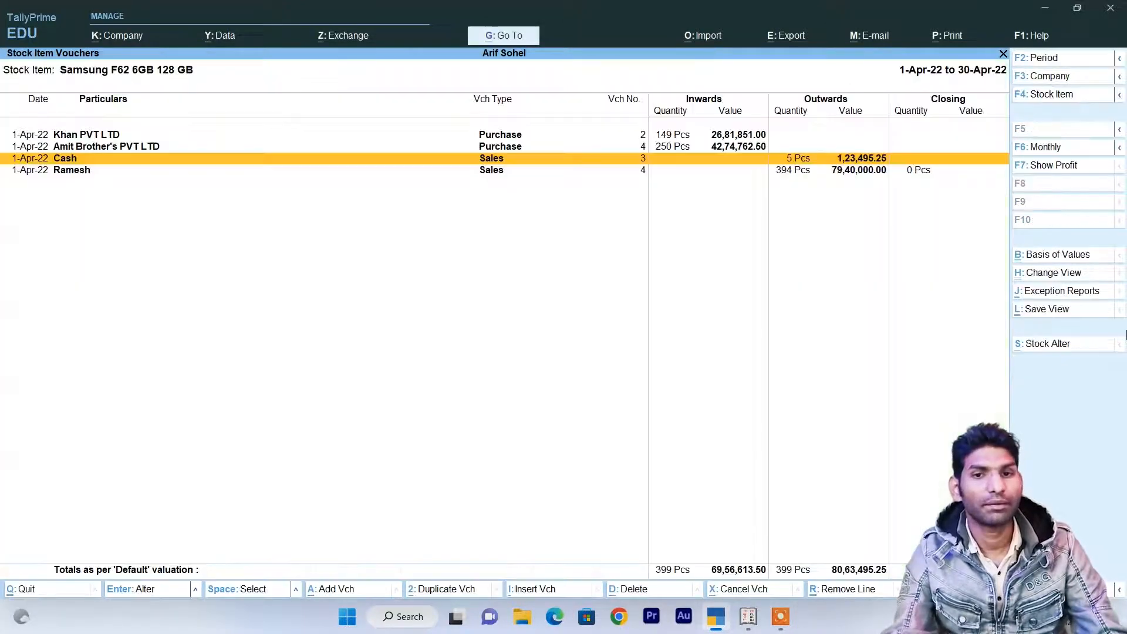
{"action": "key", "text": "Down"}
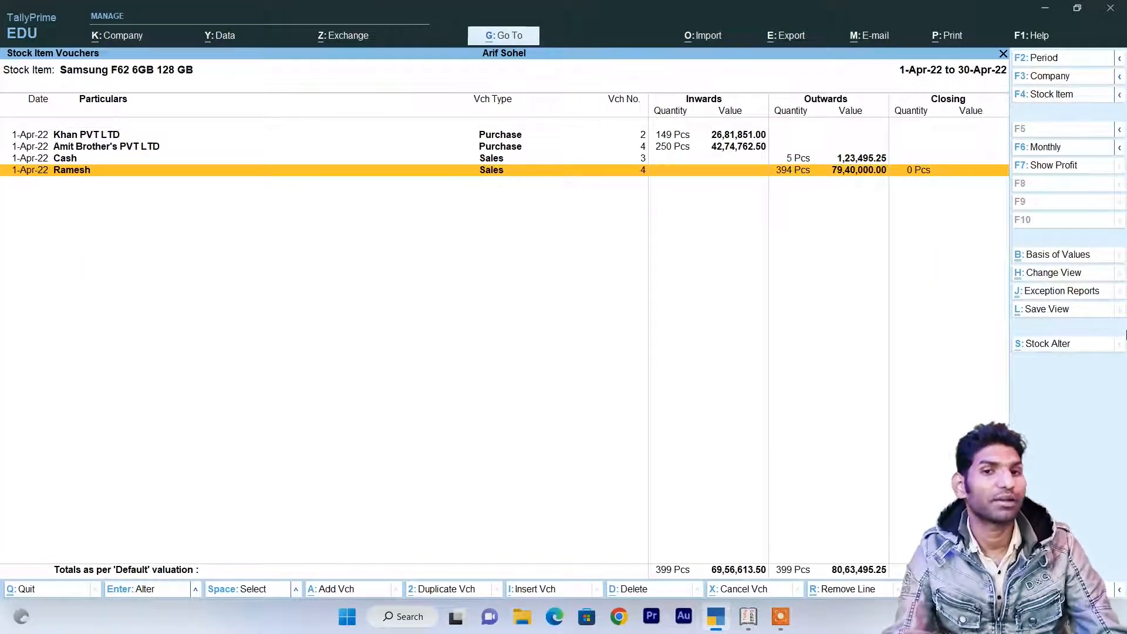
{"action": "key", "text": "Return"}
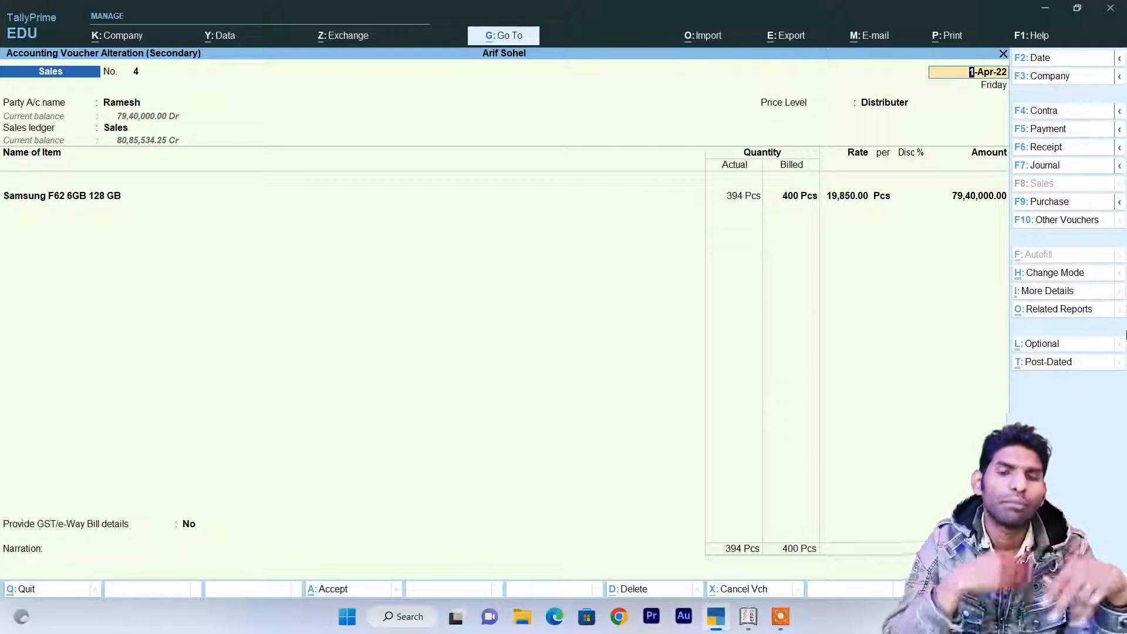
{"action": "key", "text": "ctrl+a"}
{"action": "key", "text": "Up"}
{"action": "key", "text": "Down"}
{"action": "key", "text": "Up"}
{"action": "key", "text": "Down"}
{"action": "key", "text": "Up"}
{"action": "key", "text": "Down"}
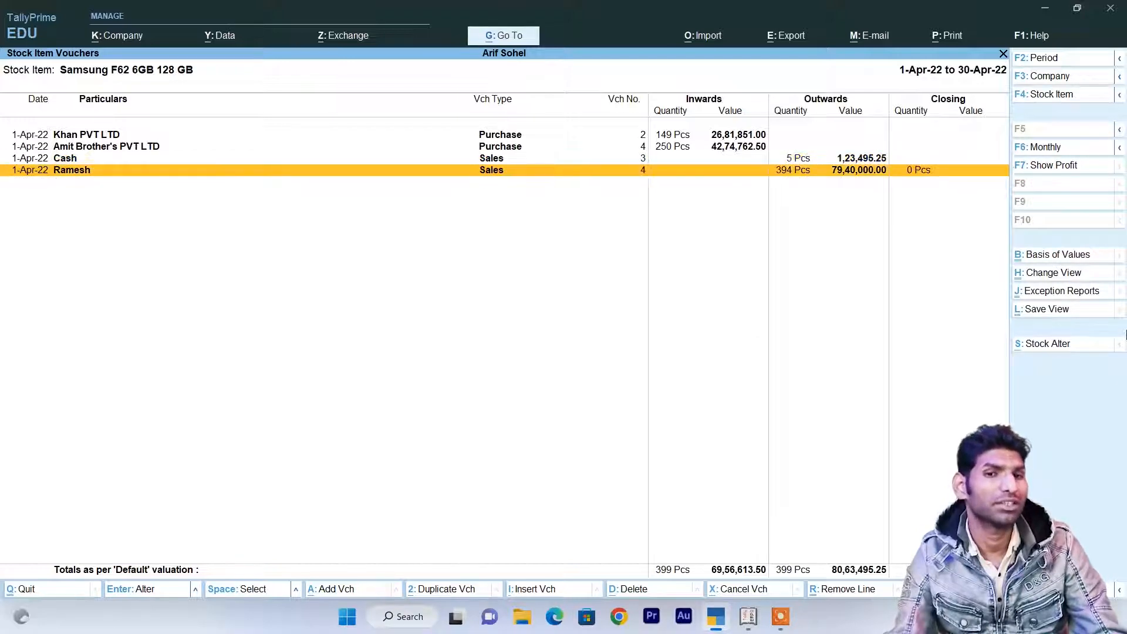
{"action": "key", "text": "Up"}
{"action": "key", "text": "Down"}
{"action": "key", "text": "Up"}
{"action": "key", "text": "Down"}
{"action": "key", "text": "Up"}
{"action": "key", "text": "Down"}
{"action": "key", "text": "Up"}
{"action": "key", "text": "Down"}
{"action": "key", "text": "Up"}
{"action": "key", "text": "Down"}
{"action": "key", "text": "Up"}
{"action": "key", "text": "Down"}
{"action": "key", "text": "Up"}
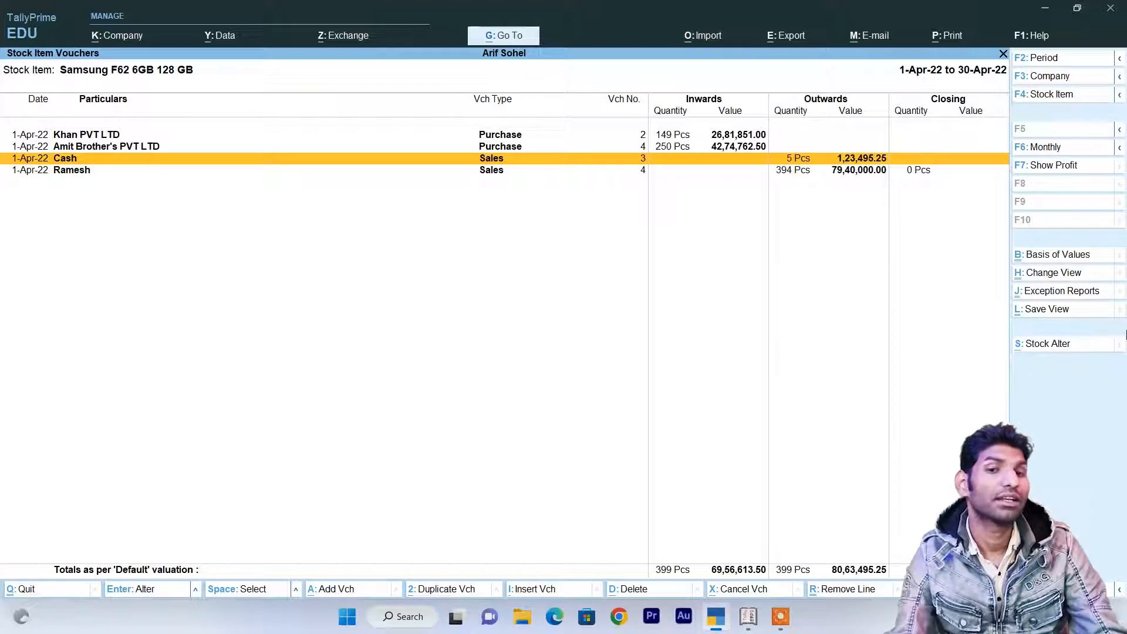
{"action": "key", "text": "Down"}
Close the Samsung F62 stock reports and return to the Gateway of Tally.
{"action": "key", "text": "Escape"}
{"action": "key", "text": "Escape"}
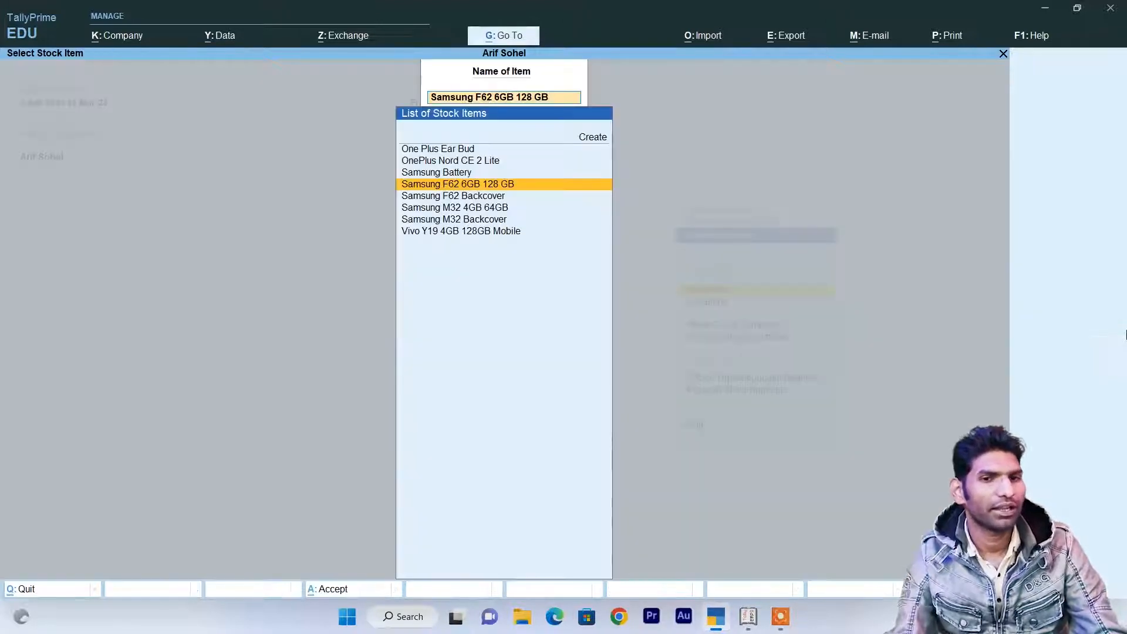
{"action": "key", "text": "Escape"}
{"action": "key", "text": "Escape"}
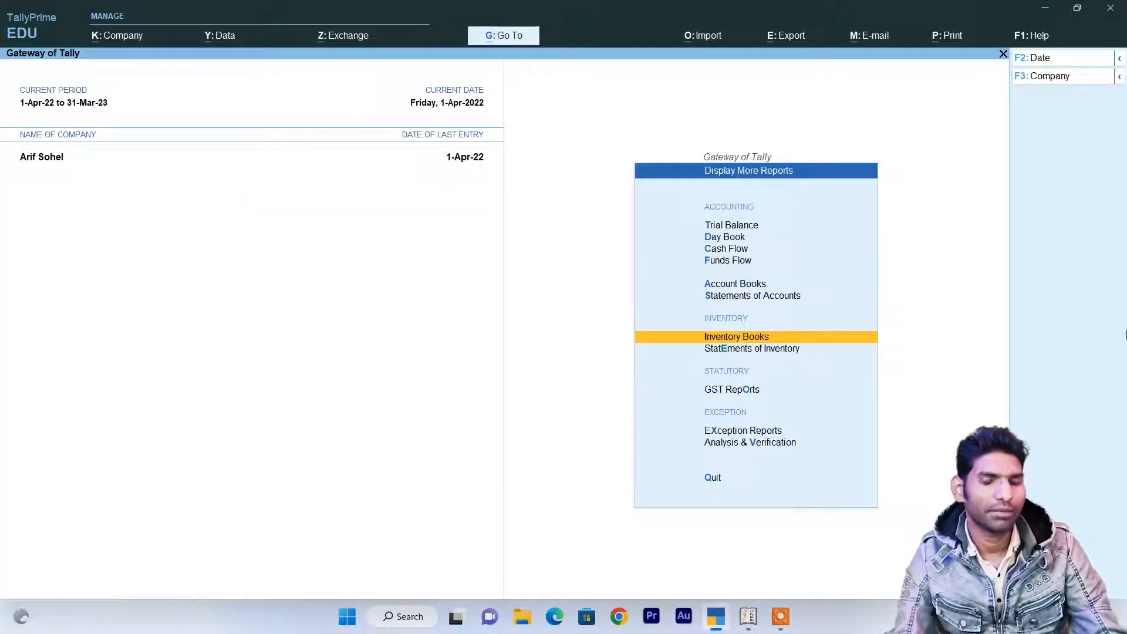
{"action": "key", "text": "Escape"}
{"action": "key", "text": "Escape"}
{"action": "key", "text": "Escape"}
{"action": "key", "text": "Up"}
{"action": "key", "text": "Up"}
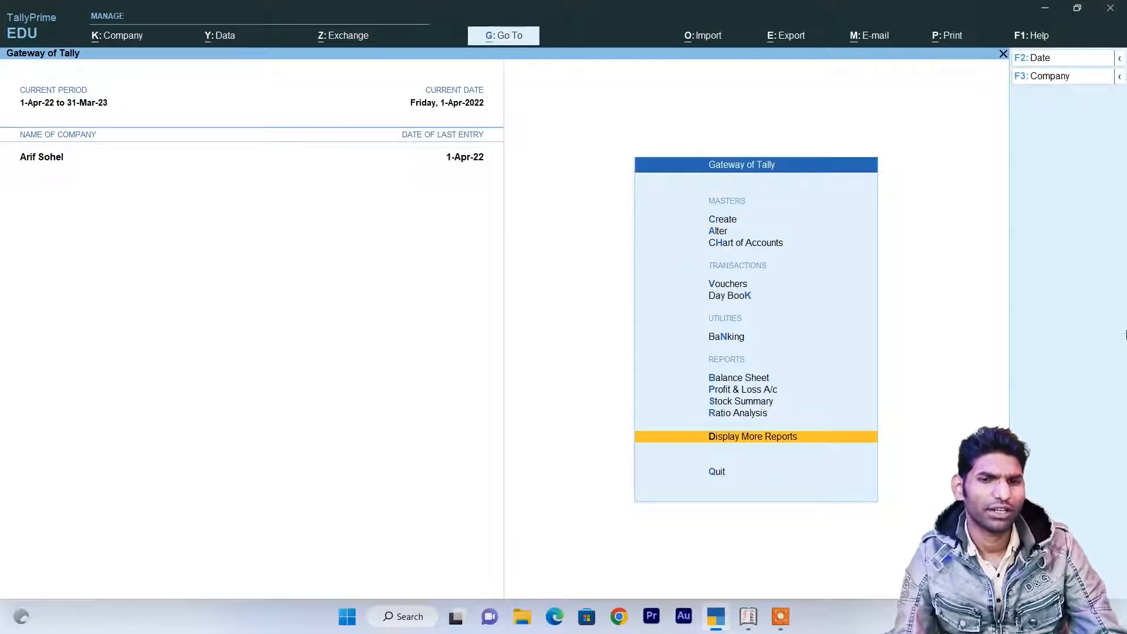
Display the Stock Query for the Samsung F62 6GB 128 GB item from the inventory statements.
{"action": "key", "text": "Return"}
{"action": "key", "text": "Down"}
{"action": "key", "text": "Down"}
{"action": "key", "text": "Down"}
{"action": "key", "text": "Down"}
{"action": "key", "text": "Down"}
{"action": "key", "text": "Down"}
{"action": "key", "text": "Down"}
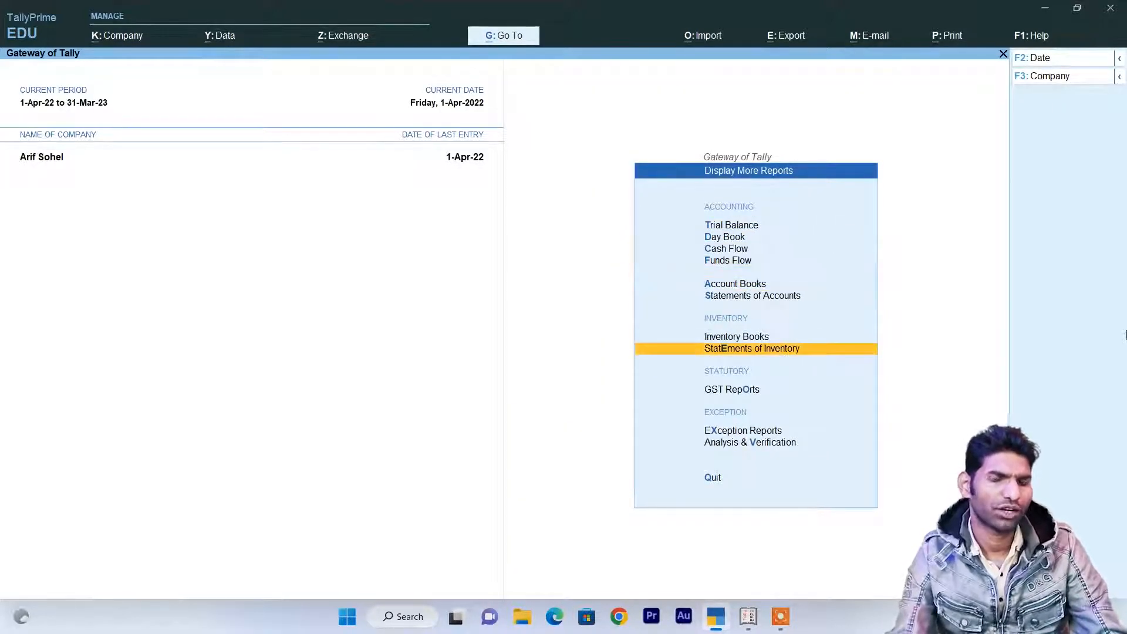
{"action": "key", "text": "Return"}
{"action": "key", "text": "Return"}
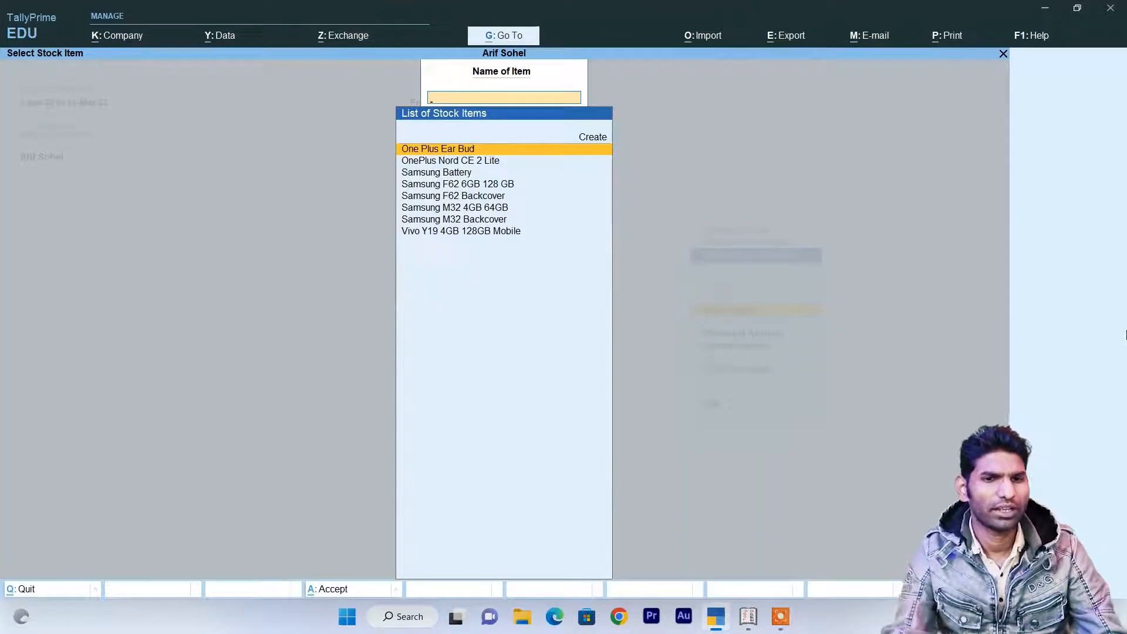
{"action": "key", "text": "Down"}
{"action": "key", "text": "Down"}
{"action": "key", "text": "Down"}
{"action": "key", "text": "Return"}
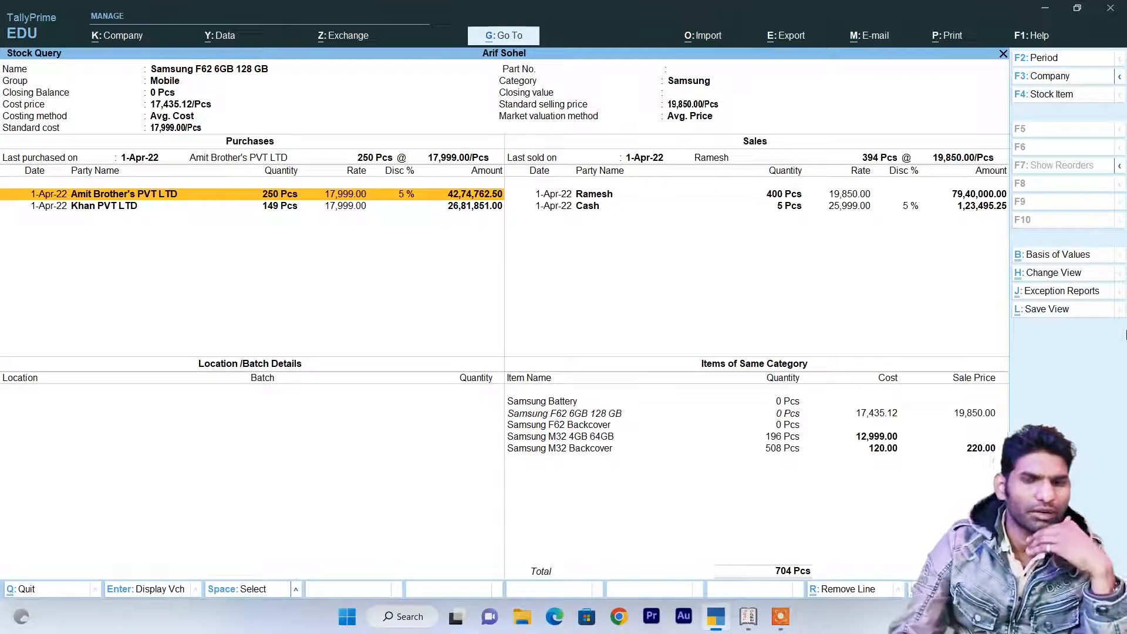
Compare the purchase and sales entries of the Samsung F62 6GB 128 GB, including party, quantity, rate and discount.
{"action": "key", "text": "Right"}
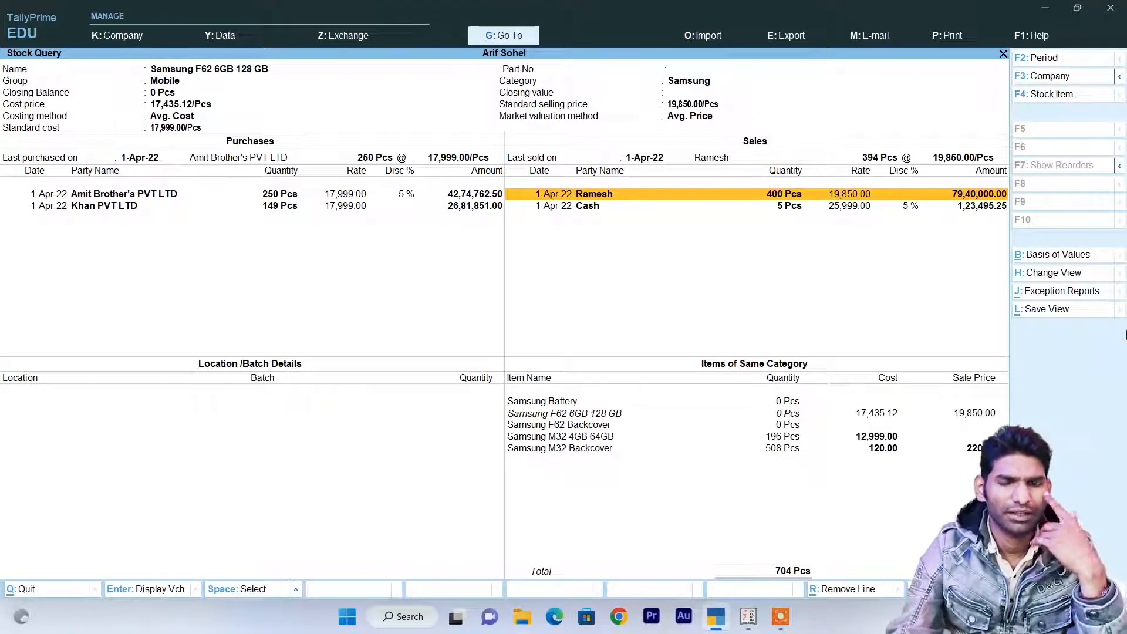
{"action": "key", "text": "Left"}
{"action": "key", "text": "Right"}
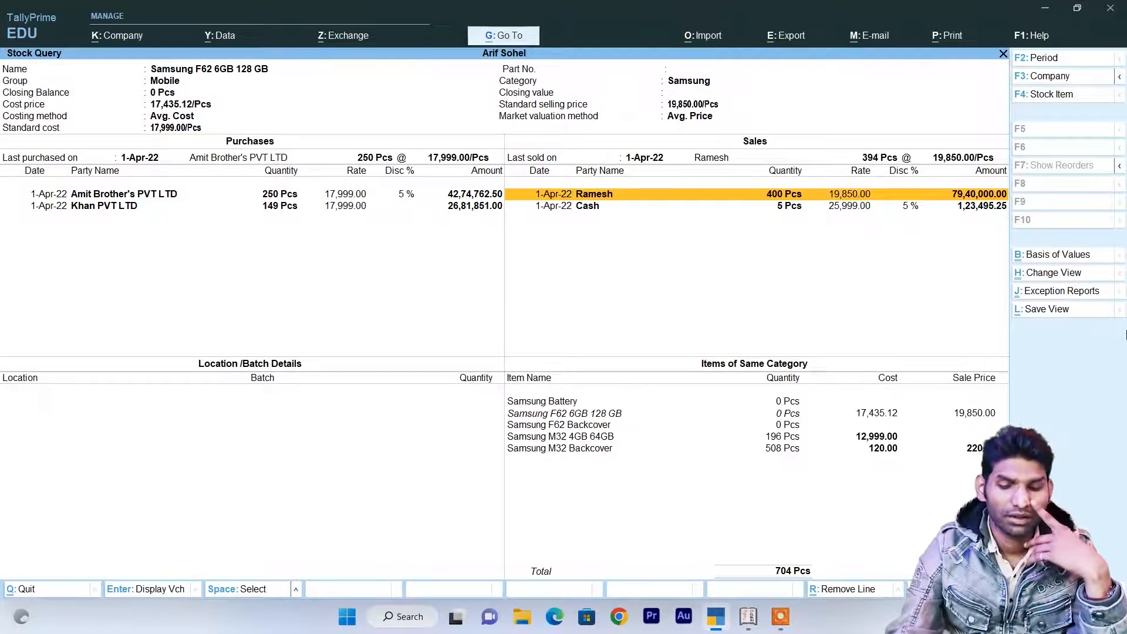
{"action": "key", "text": "Down"}
{"action": "key", "text": "Down"}
{"action": "key", "text": "Up"}
{"action": "key", "text": "Down"}
{"action": "key", "text": "Left"}
{"action": "key", "text": "Down"}
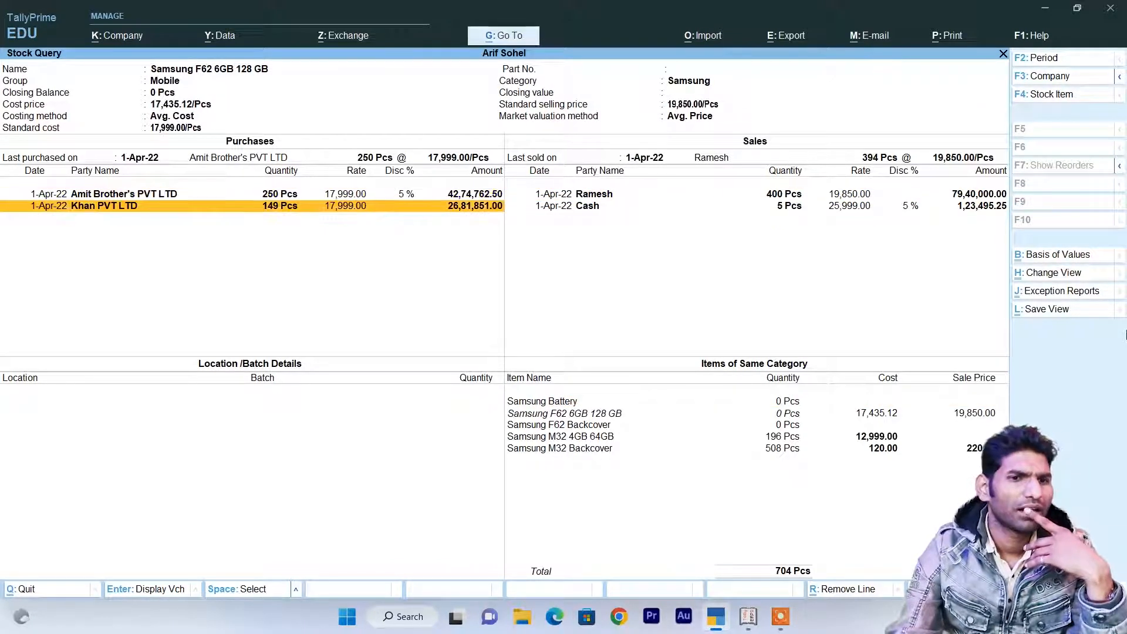
Review the quantities and prices of the other stock items in the Samsung category, down to Samsung M32 Backcover.
{"action": "key", "text": "Down"}
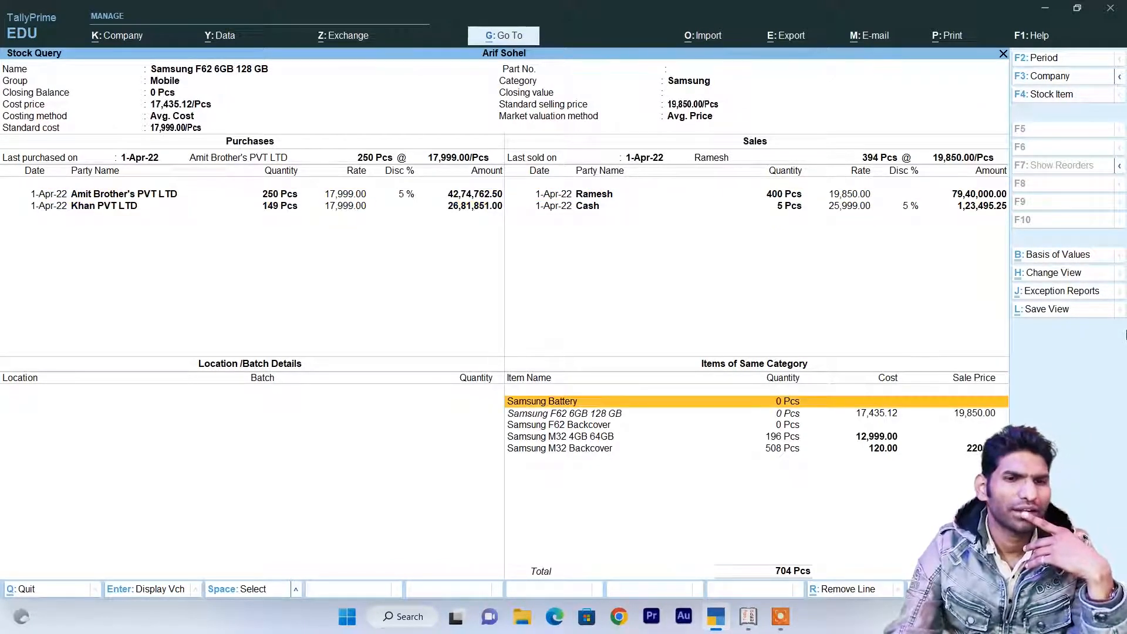
{"action": "key", "text": "Down"}
{"action": "key", "text": "Down"}
{"action": "key", "text": "Down"}
{"action": "key", "text": "Down"}
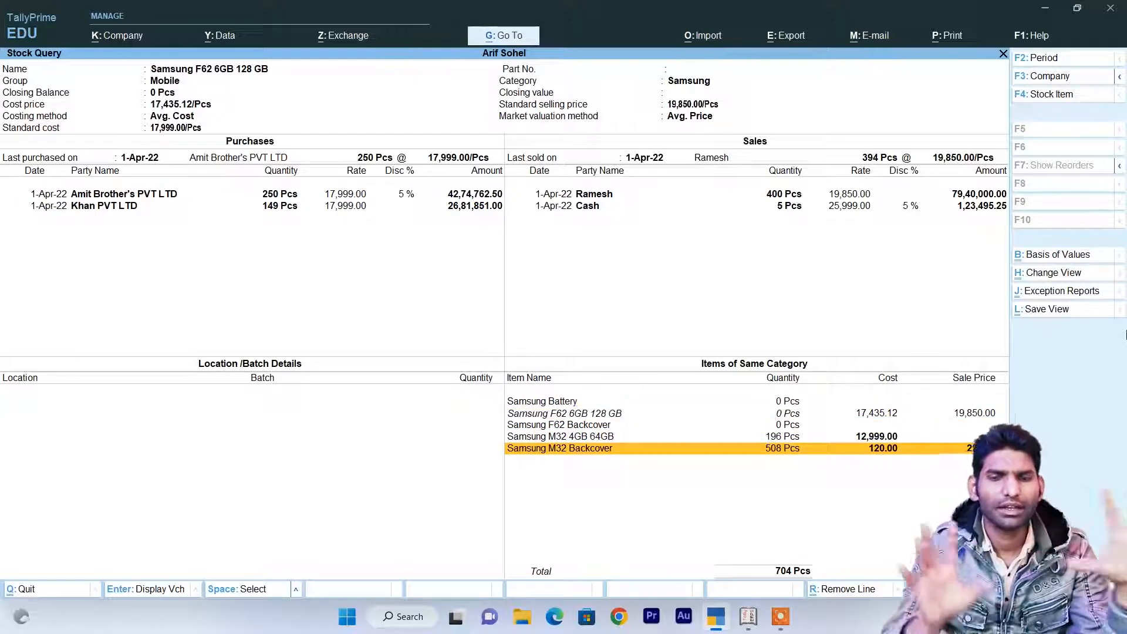
Close the stock query and the inventory report menus, going back to the Gateway of Tally.
{"action": "key", "text": "Escape"}
{"action": "key", "text": "Escape"}
{"action": "key", "text": "Escape"}
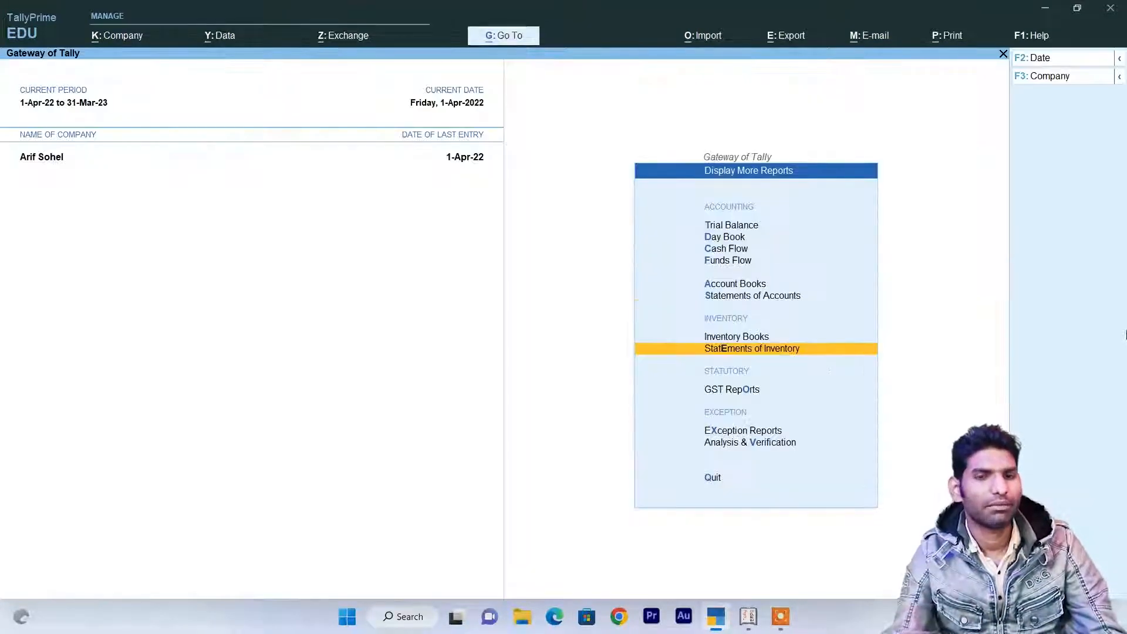
{"action": "key", "text": "Escape"}
{"action": "key", "text": "Escape"}
{"action": "key", "text": "Return"}
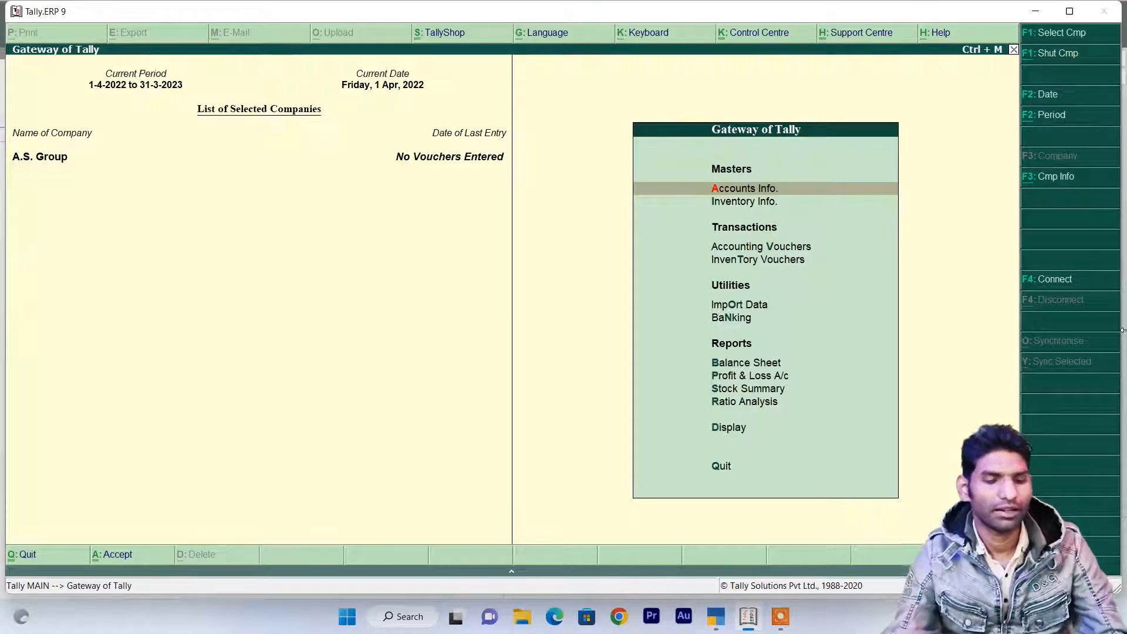
Switch to Tally.ERP 9 and open the Inventory Features of the company A.S. Group.
{"action": "key", "text": "F11"}
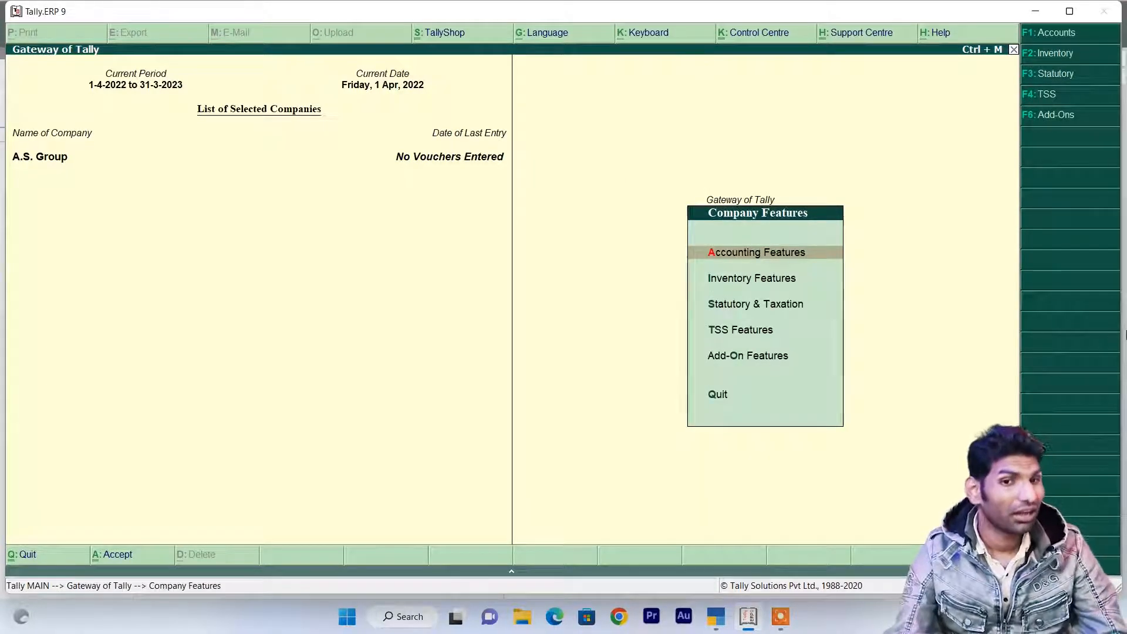
{"action": "key", "text": "Down"}
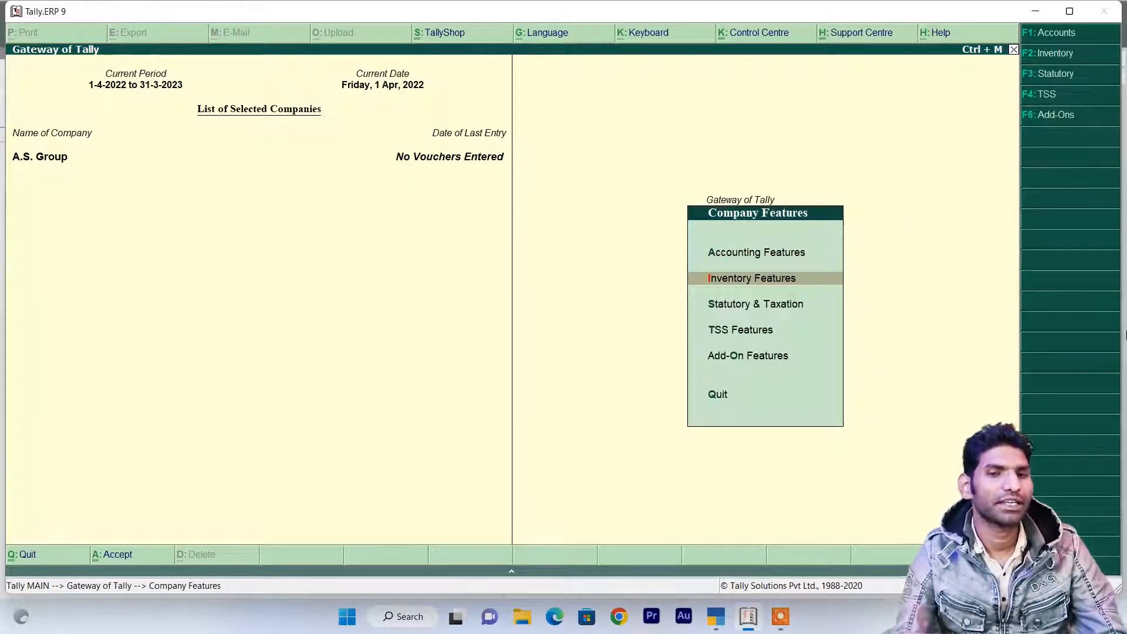
{"action": "key", "text": "Return"}
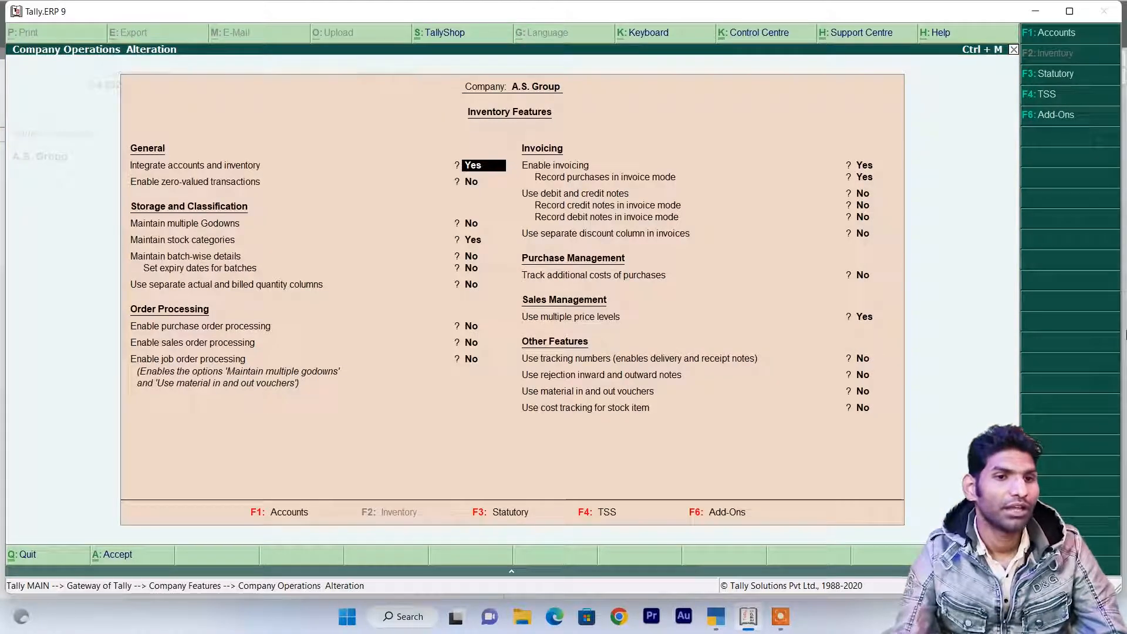
Set the option for a separate discount column in invoices to Yes, leaving the preceding inventory options as they are.
{"action": "key", "text": "Return"}
{"action": "key", "text": "Return"}
{"action": "key", "text": "Return"}
{"action": "key", "text": "Return"}
{"action": "key", "text": "Return"}
{"action": "key", "text": "Return"}
{"action": "key", "text": "Return"}
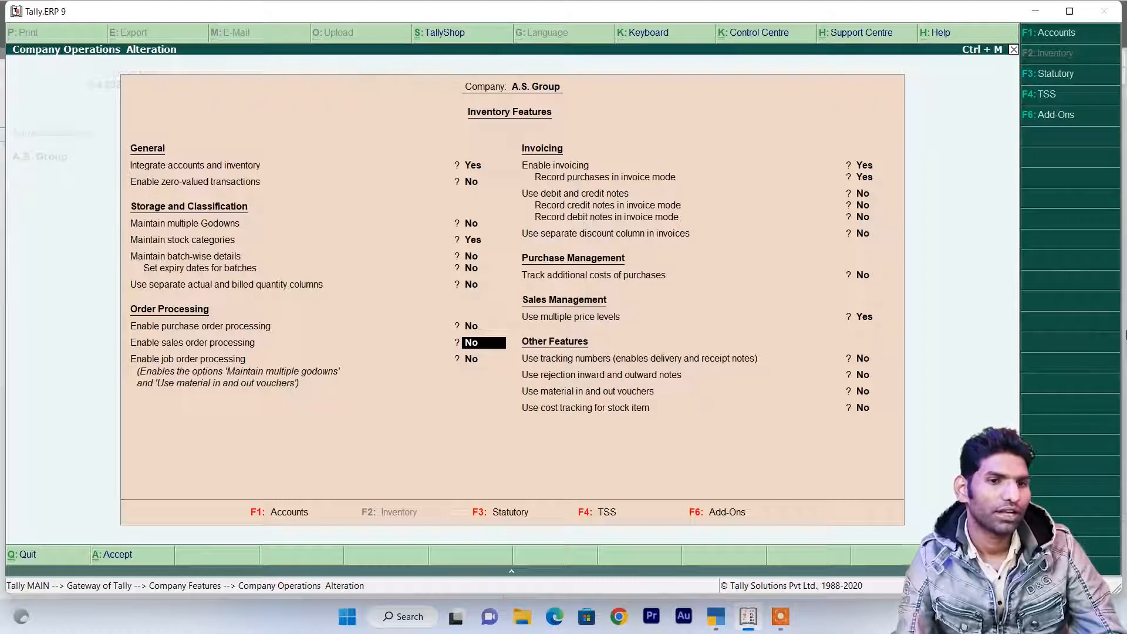
{"action": "key", "text": "Return"}
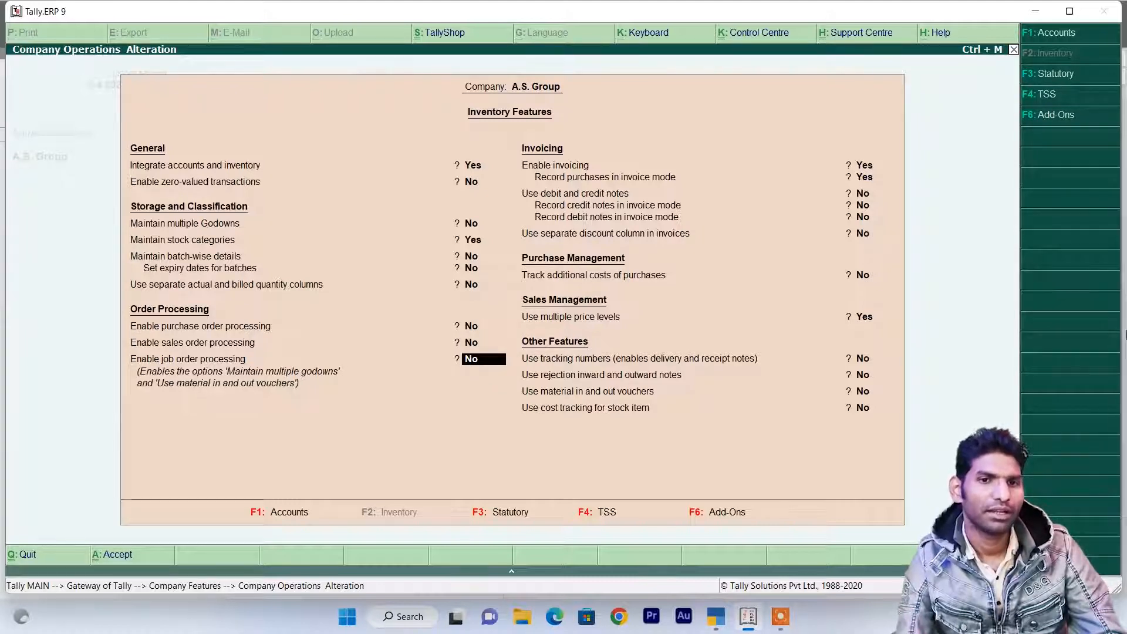
{"action": "key", "text": "Return"}
{"action": "key", "text": "Return"}
{"action": "key", "text": "Return"}
{"action": "key", "text": "Return"}
{"action": "key", "text": "Return"}
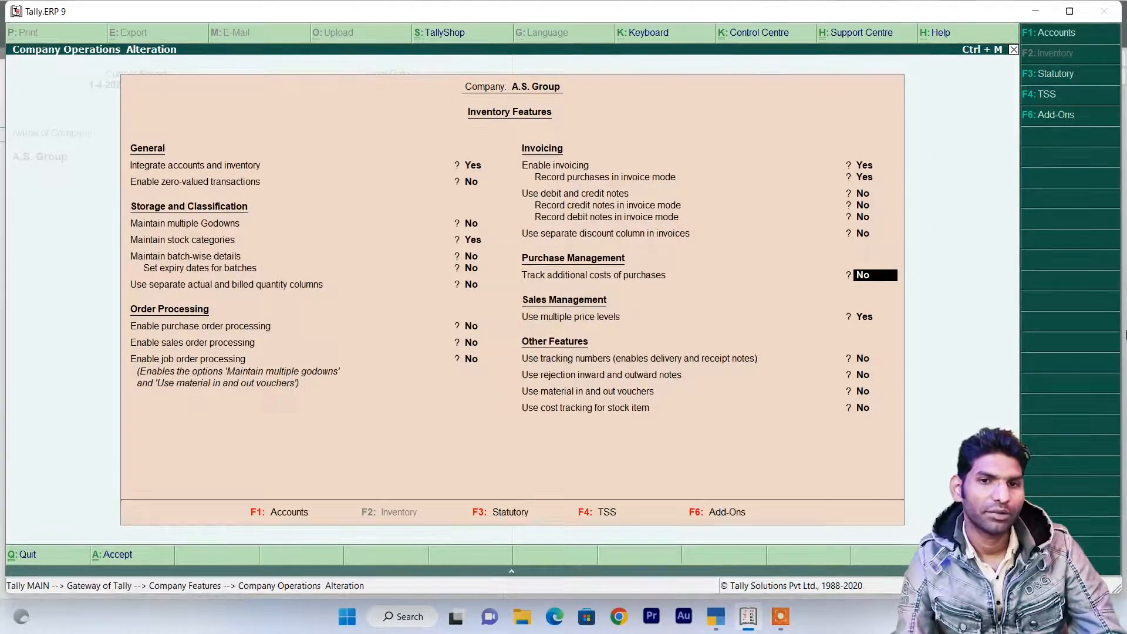
{"action": "key", "text": "Up"}
{"action": "type", "text": "y"}
{"action": "key", "text": "Return"}
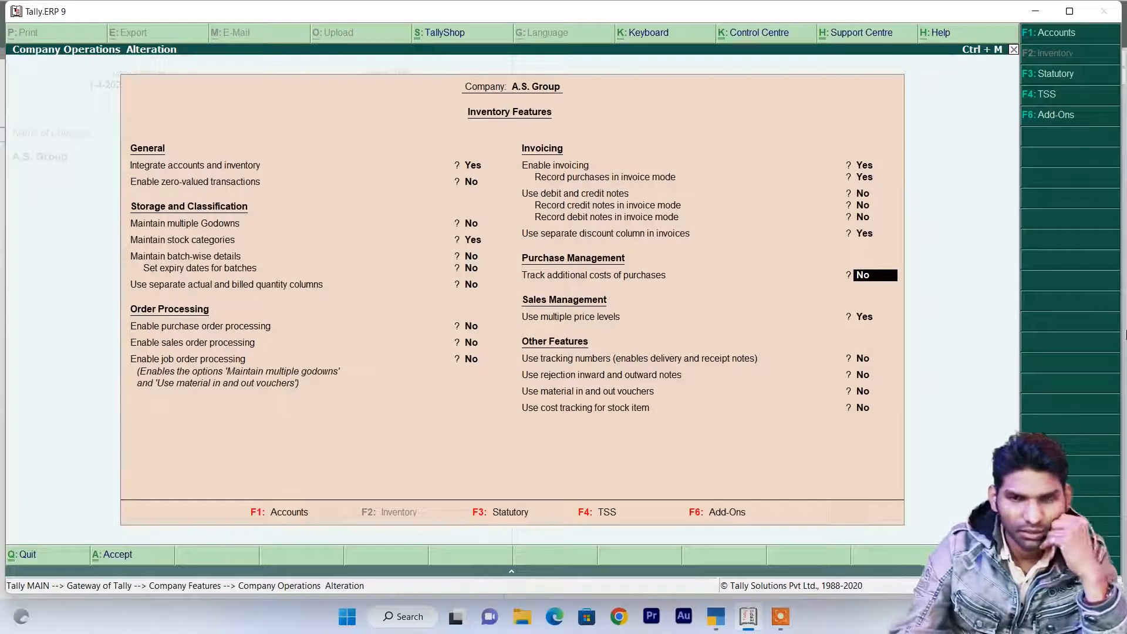
Set the option for separate actual and billed quantity columns to Yes, and save the inventory features.
{"action": "key", "text": "Up"}
{"action": "key", "text": "Up"}
{"action": "key", "text": "Up"}
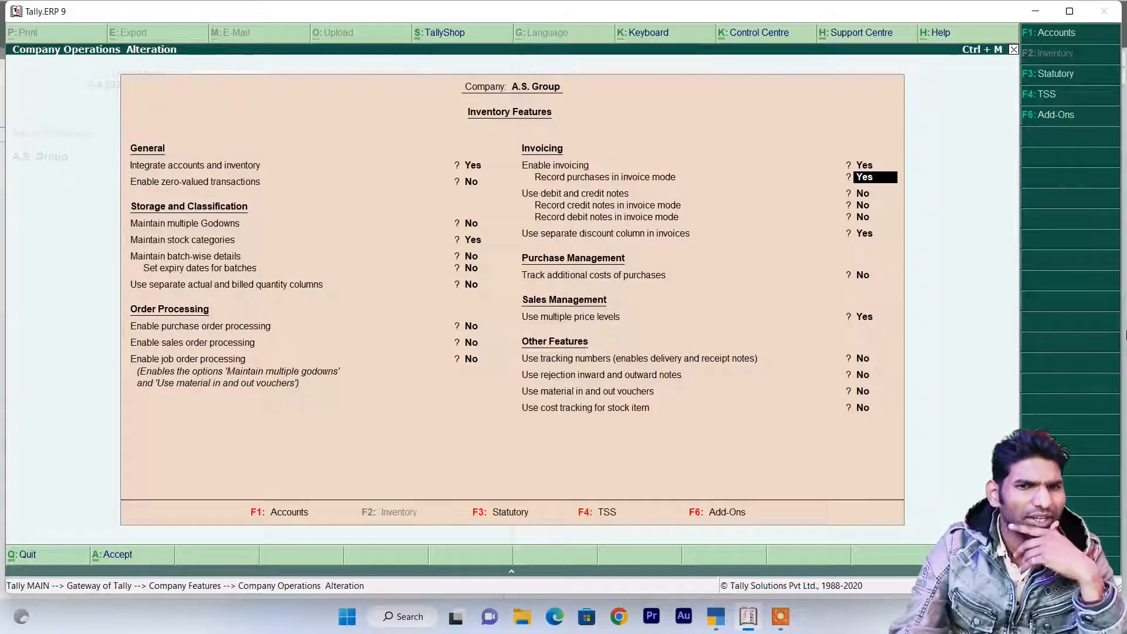
{"action": "key", "text": "Up"}
{"action": "key", "text": "Up"}
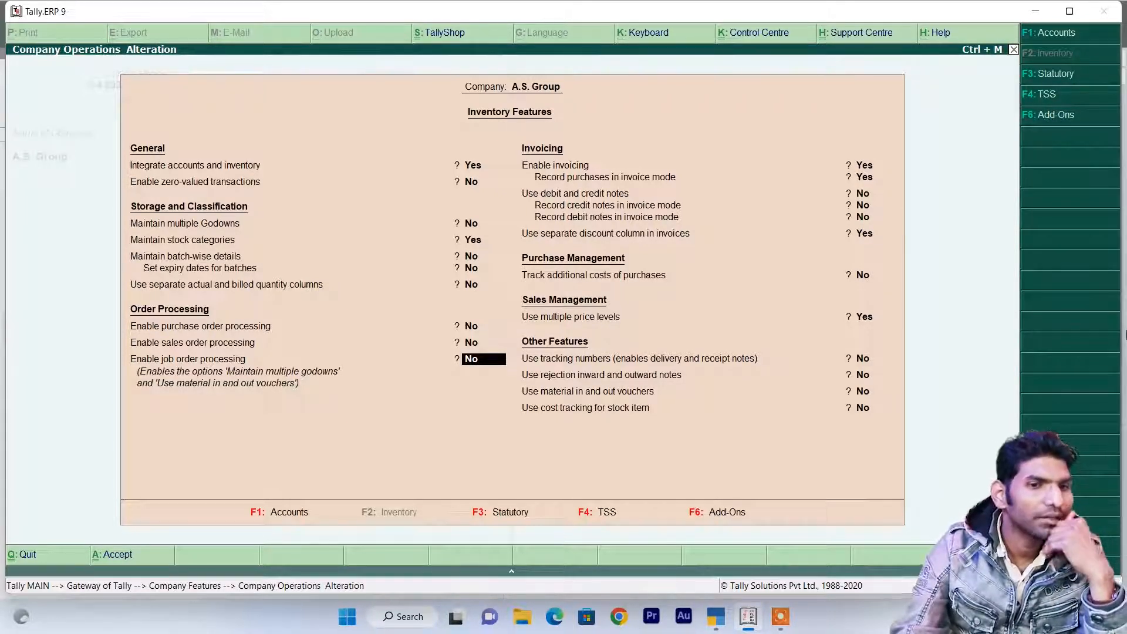
{"action": "key", "text": "Up"}
{"action": "key", "text": "Up"}
{"action": "key", "text": "Up"}
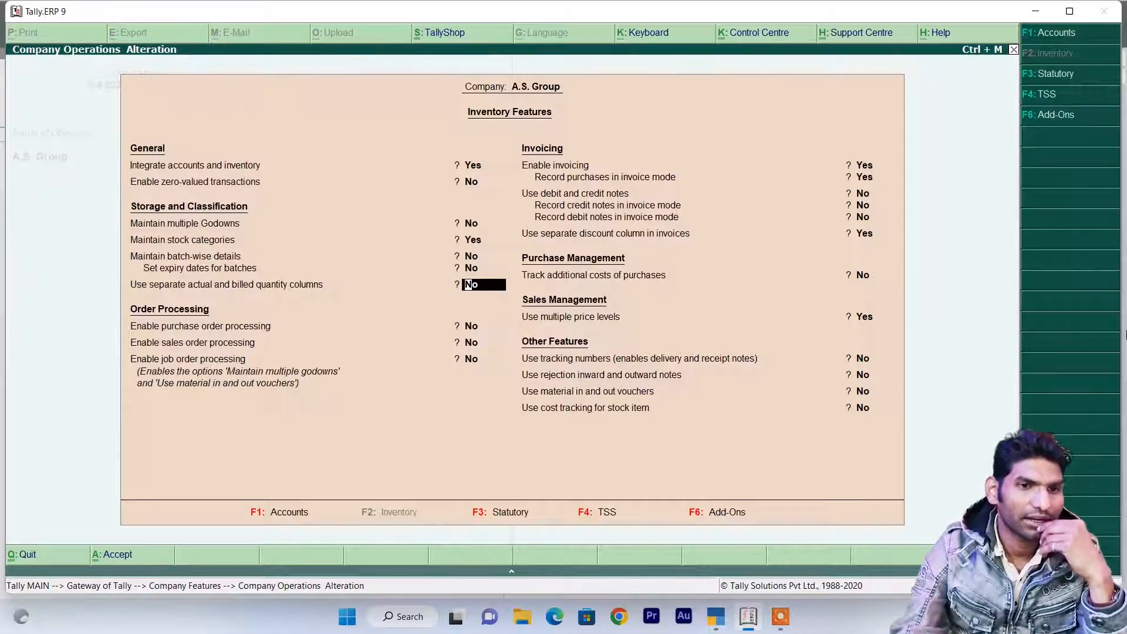
{"action": "key", "text": "Up"}
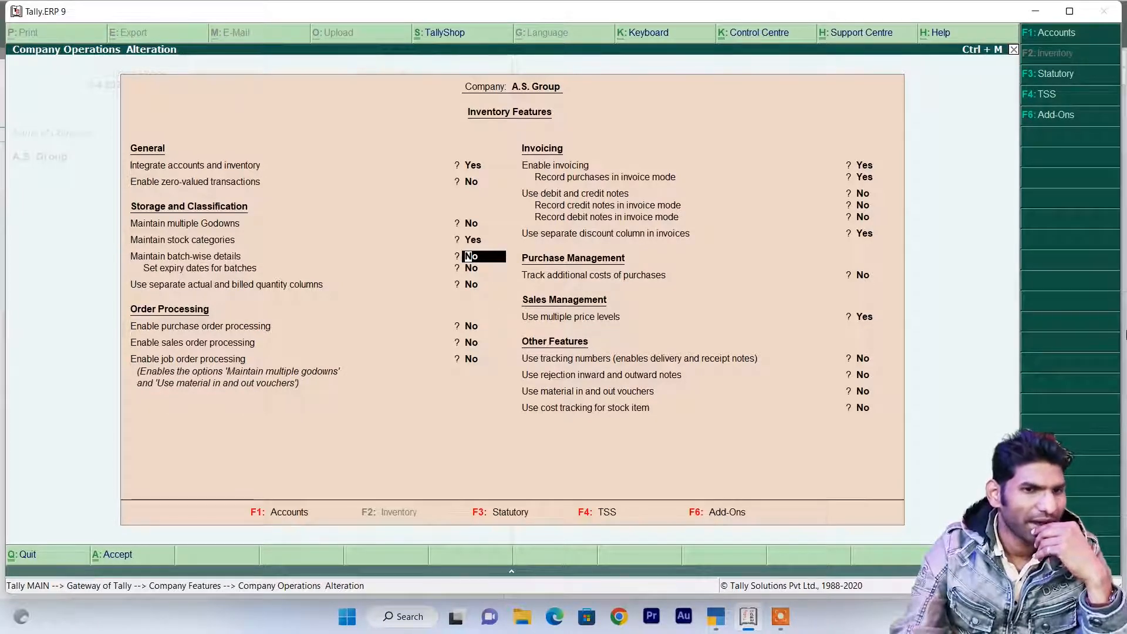
{"action": "key", "text": "Down"}
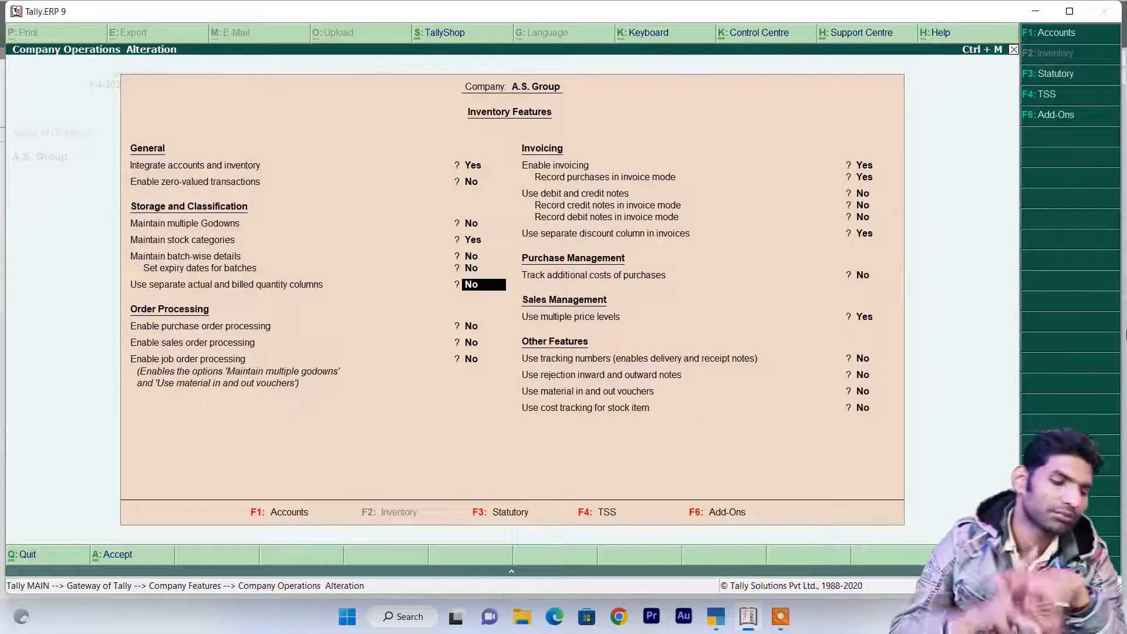
{"action": "type", "text": "y"}
{"action": "key", "text": "Return"}
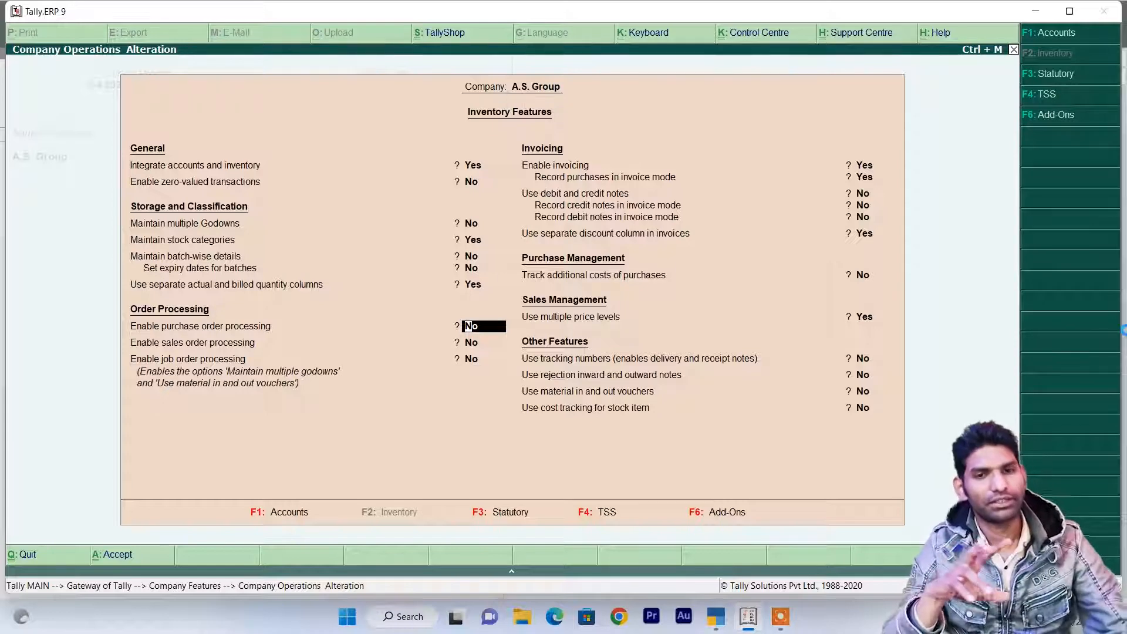
{"action": "key", "text": "ctrl+a"}
{"action": "key", "text": "Escape"}
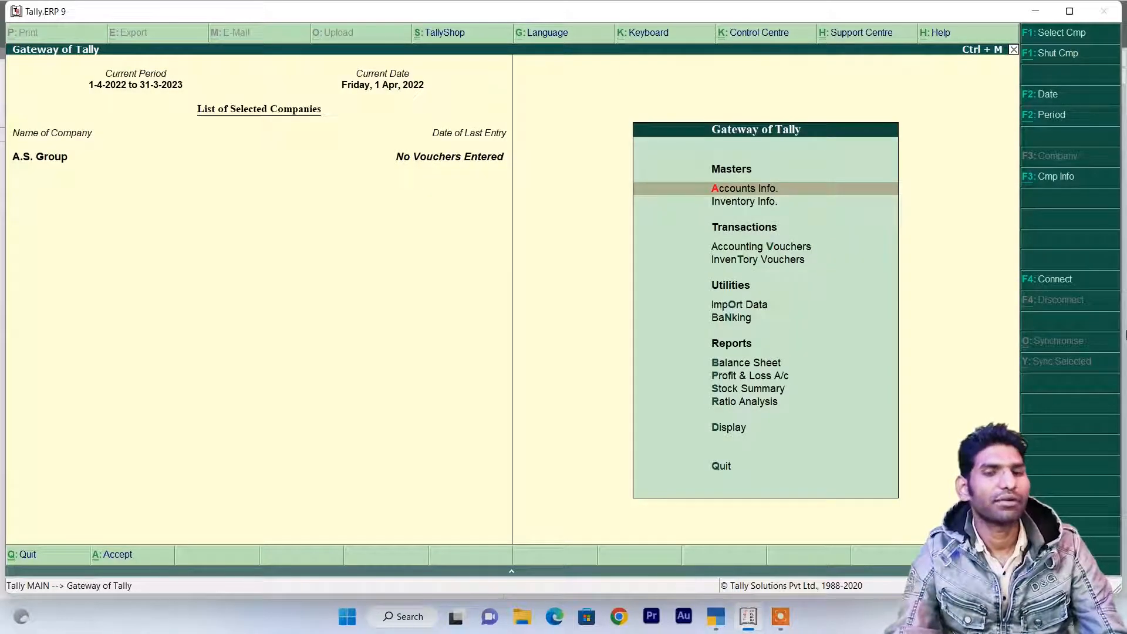
Open a sales voucher at the Retailer price level to check its actual, billed and discount columns, and leave it unsaved.
{"action": "key", "text": "Down"}
{"action": "key", "text": "Down"}
{"action": "key", "text": "Down"}
{"action": "key", "text": "Down"}
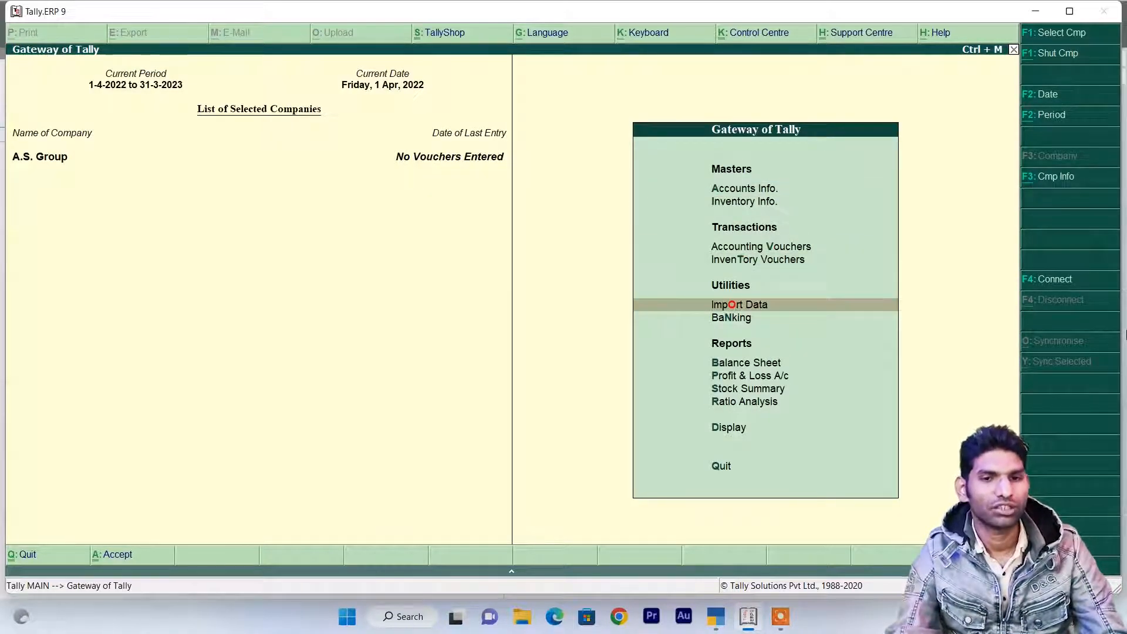
{"action": "key", "text": "Up"}
{"action": "key", "text": "Up"}
{"action": "key", "text": "Return"}
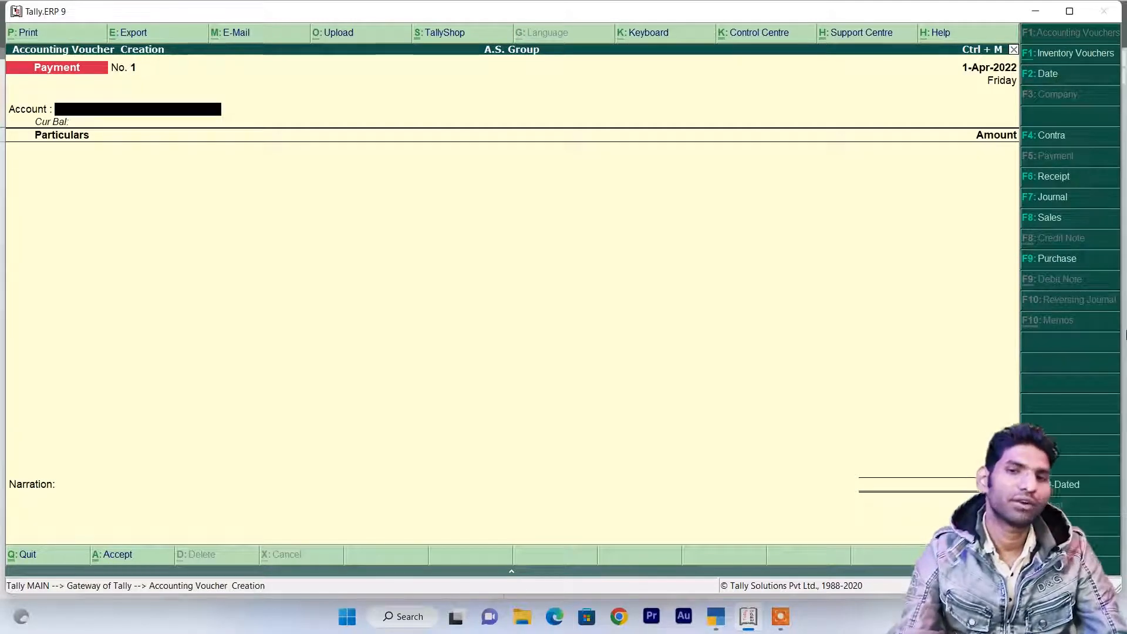
{"action": "left_click", "coordinate": [1050, 217]}
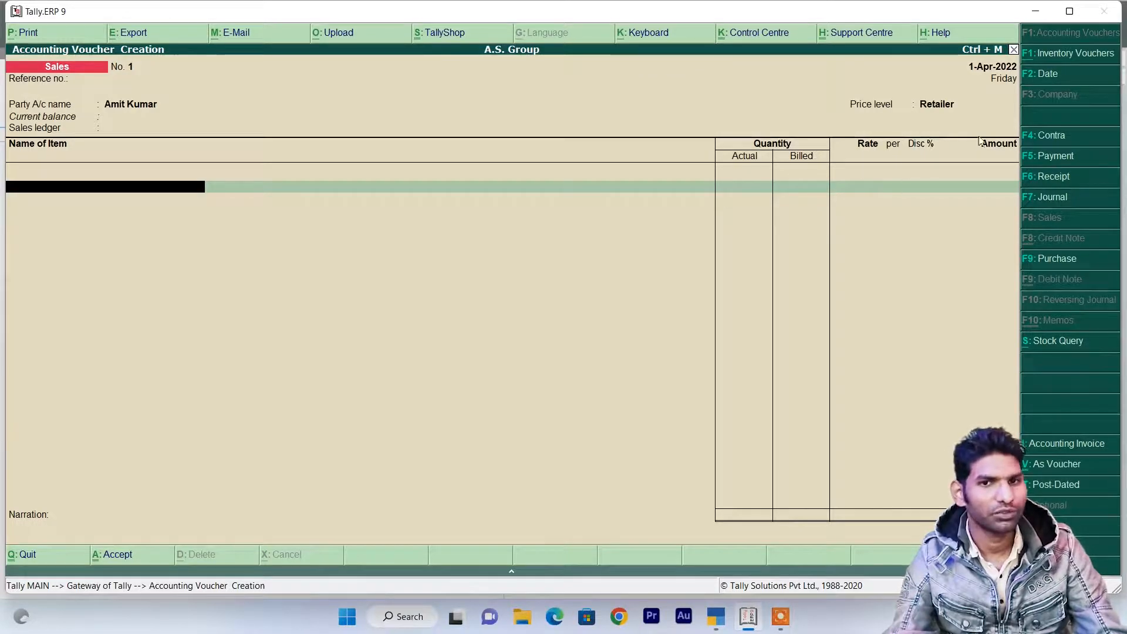
{"action": "key", "text": "Escape"}
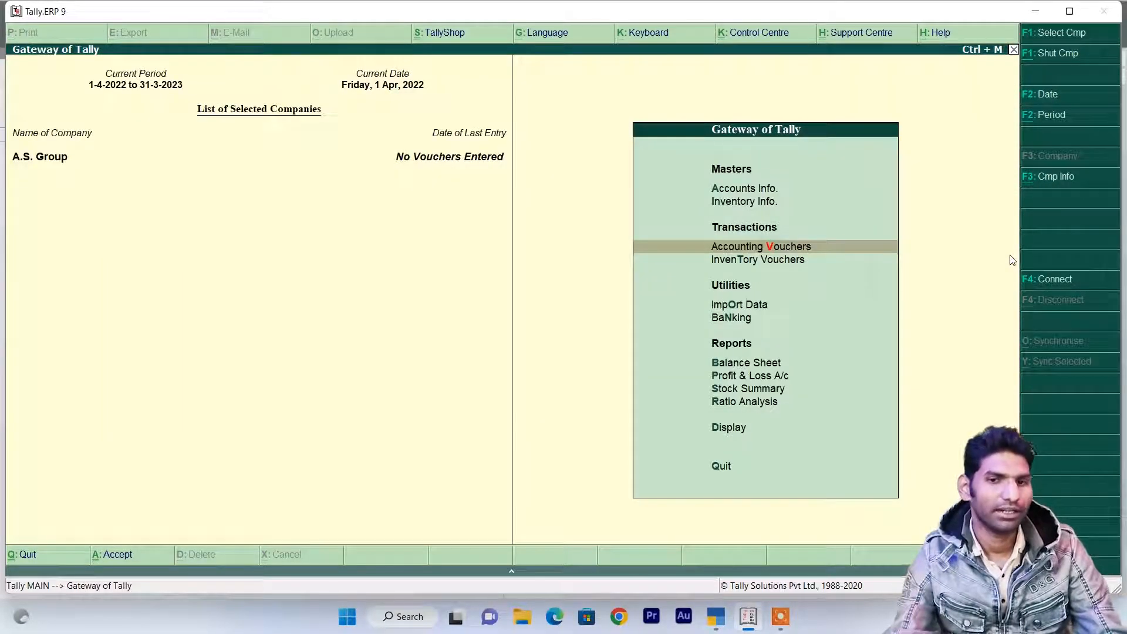